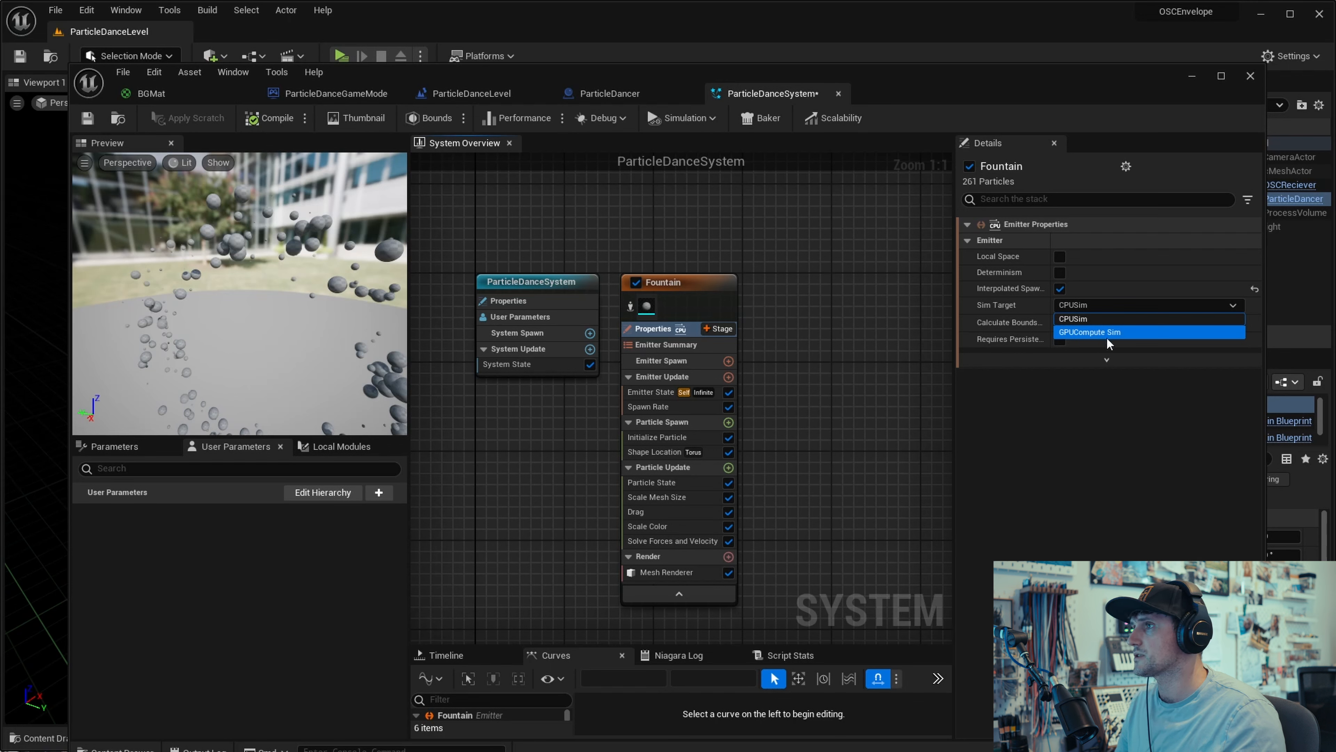
Step: Switch the Fountain emitter's sim target to GPUCompute Sim and set its spawn rate to 9000
{"action": "left_click", "coordinate": [1101, 331]}
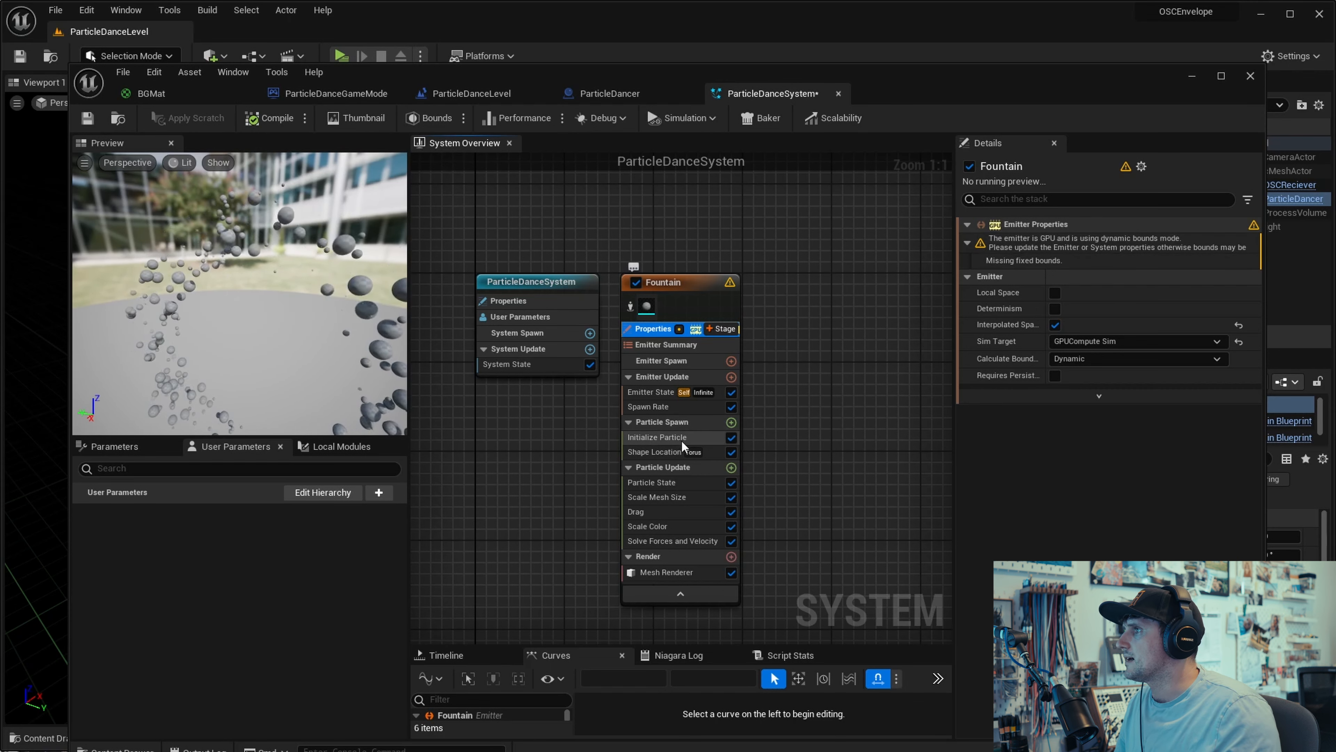
{"action": "left_click", "coordinate": [661, 409]}
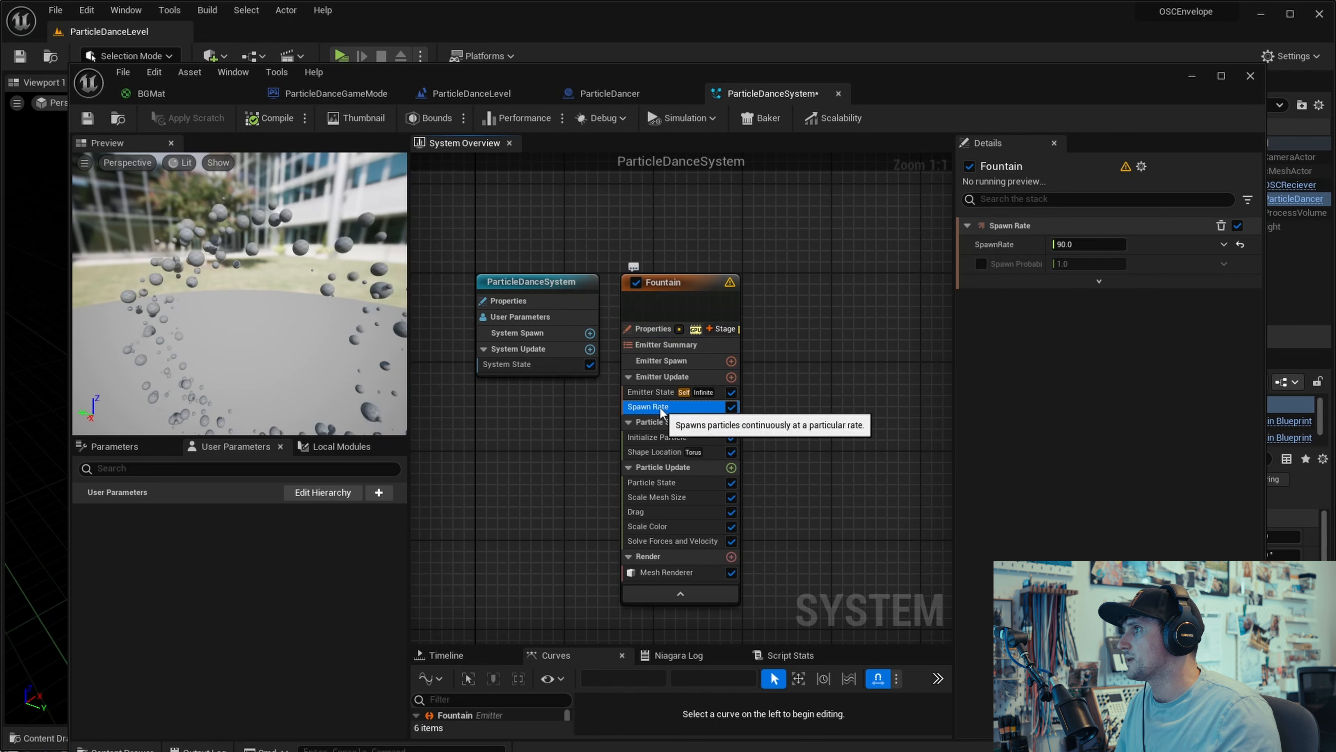
{"action": "left_click", "coordinate": [1081, 245]}
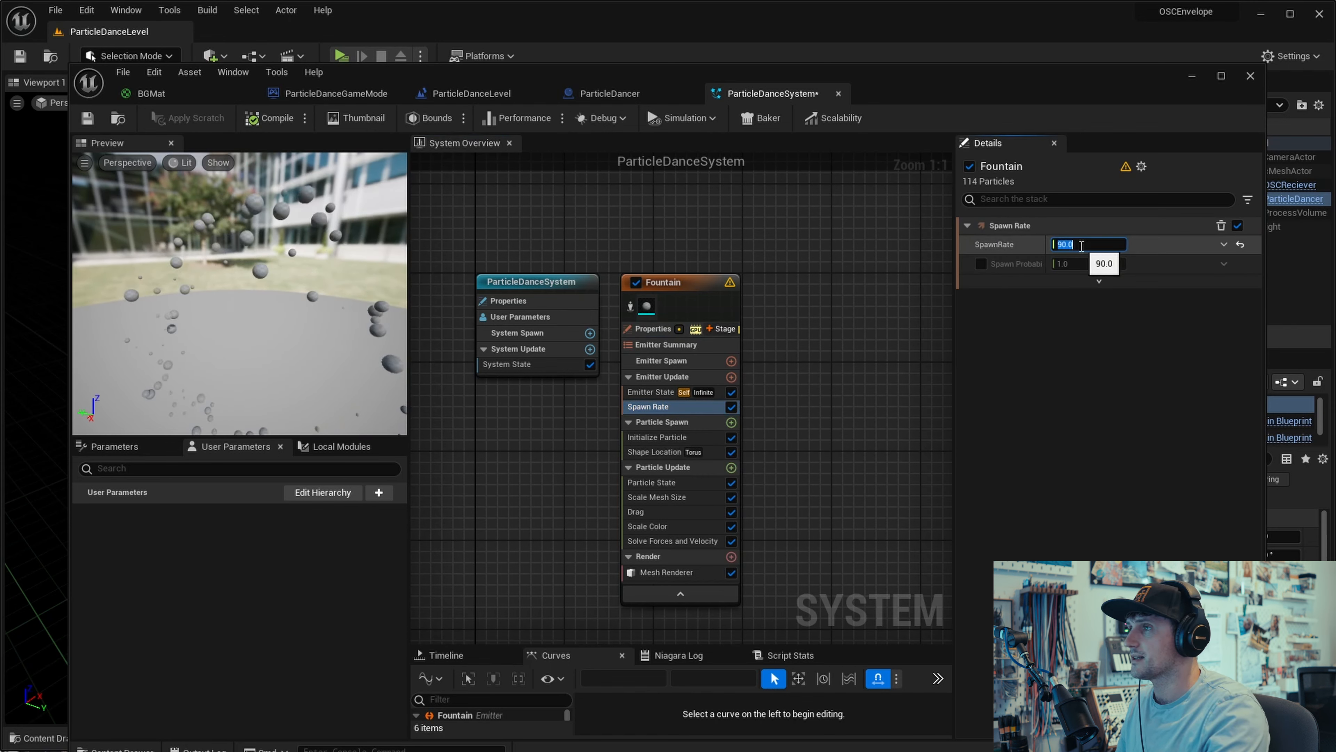
{"action": "type", "text": "9000"}
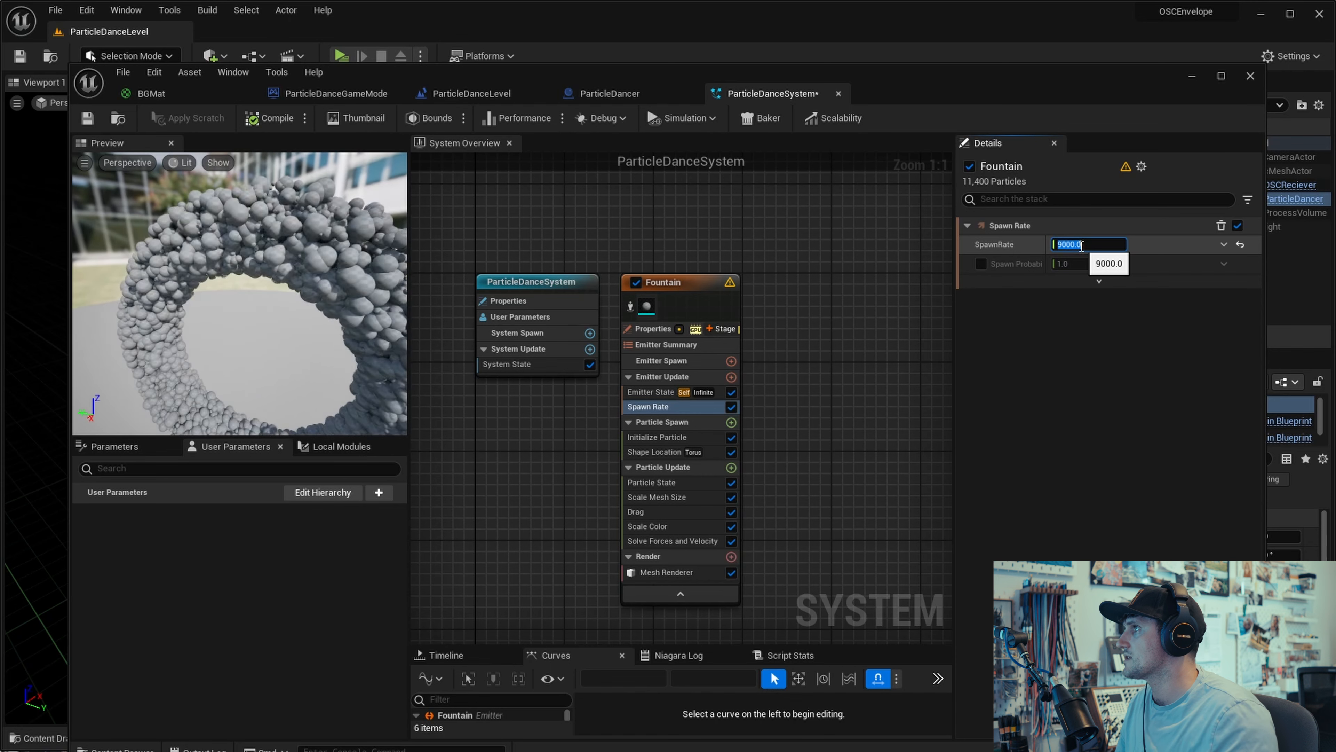
{"action": "key", "text": "Return"}
{"action": "left_click_drag", "start_coordinate": [338, 345], "coordinate": [284, 363]}
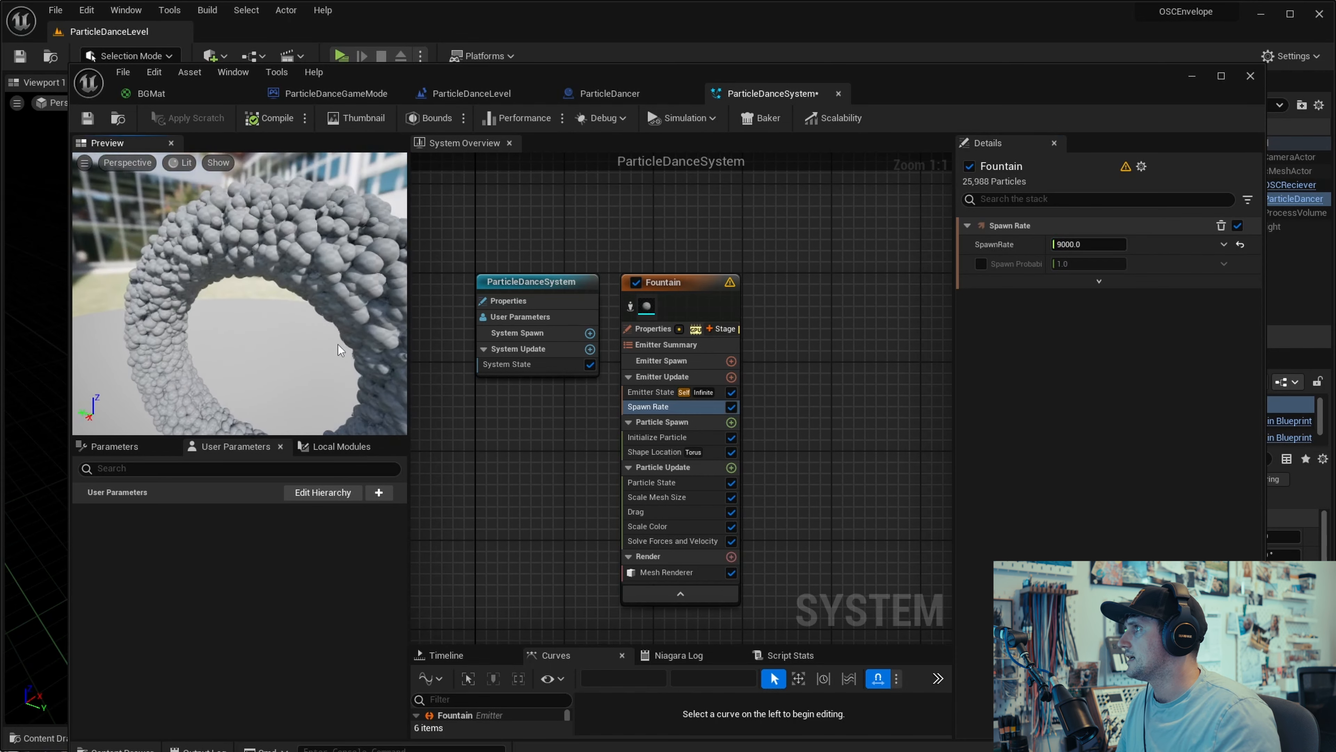
{"action": "scroll", "coordinate": [361, 335], "scroll_direction": "up", "scroll_amount": 2}
{"action": "scroll", "coordinate": [348, 342], "scroll_direction": "down", "scroll_amount": 4}
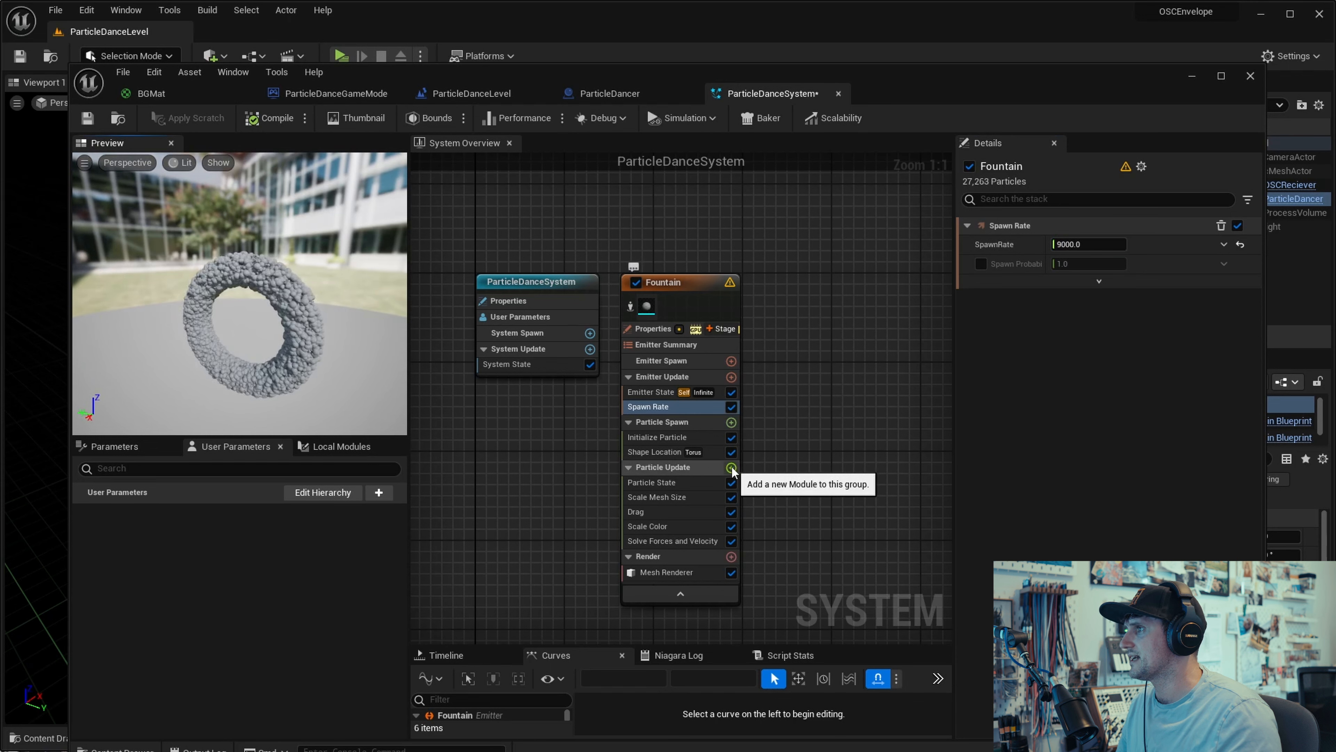
Step: Add a Vortex Force module to the Fountain emitter's Particle Update group
{"action": "left_click", "coordinate": [731, 467]}
{"action": "type", "text": "vort"}
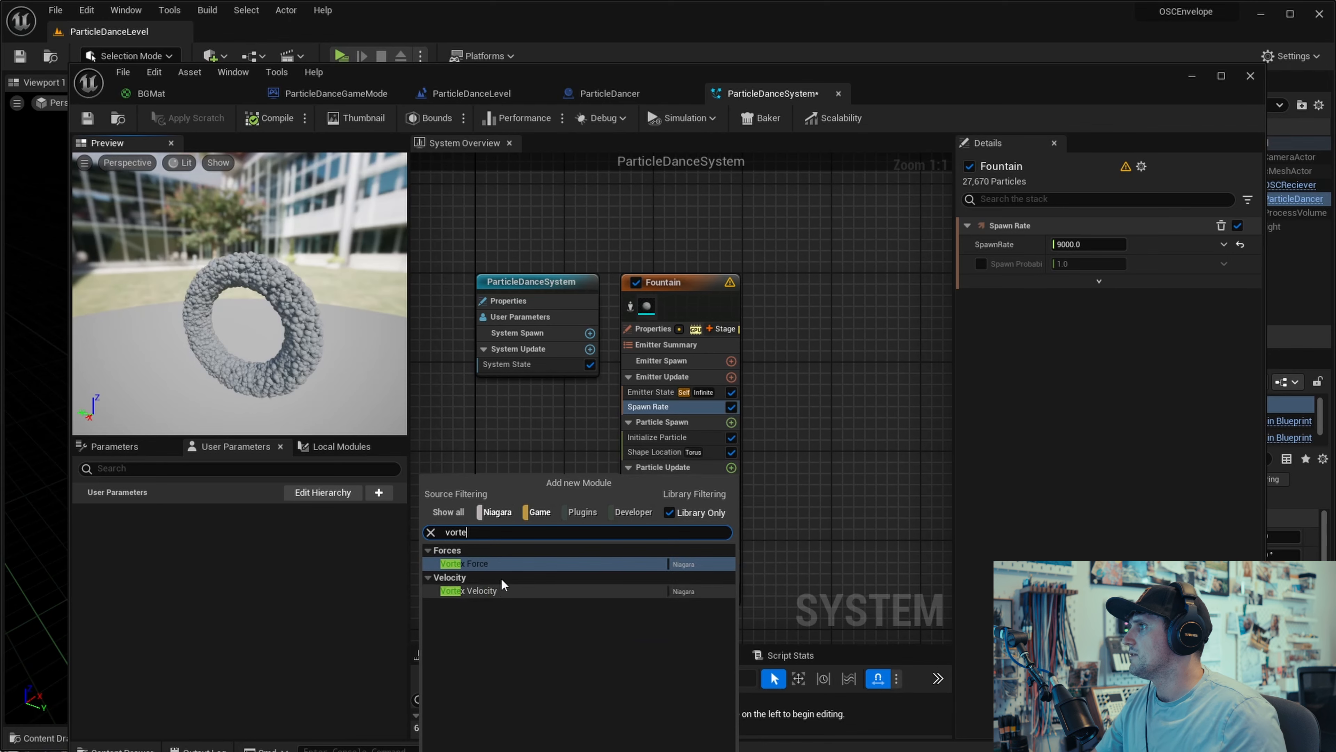
{"action": "type", "text": "e"}
{"action": "left_click", "coordinate": [486, 564]}
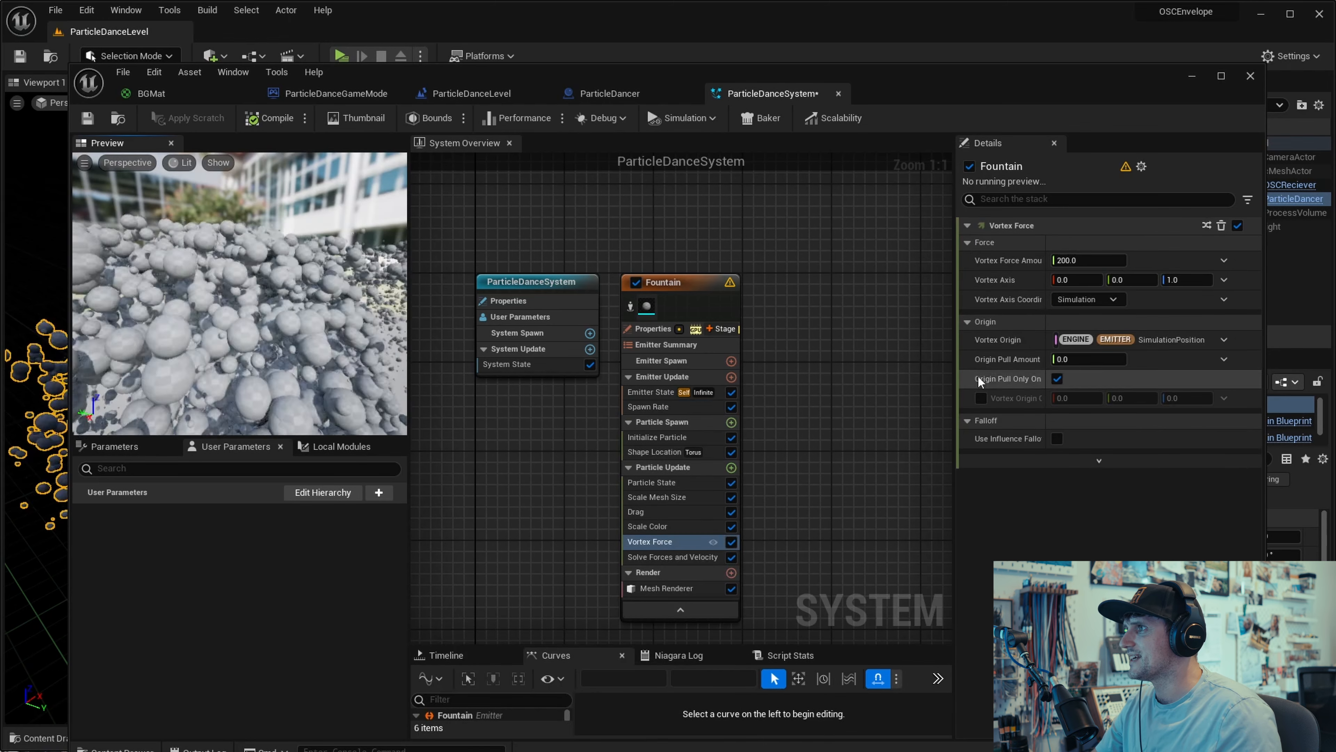
Step: Set the Vortex Force's vortex axis to X 1, Y 0, Z 0
{"action": "left_click", "coordinate": [1188, 279]}
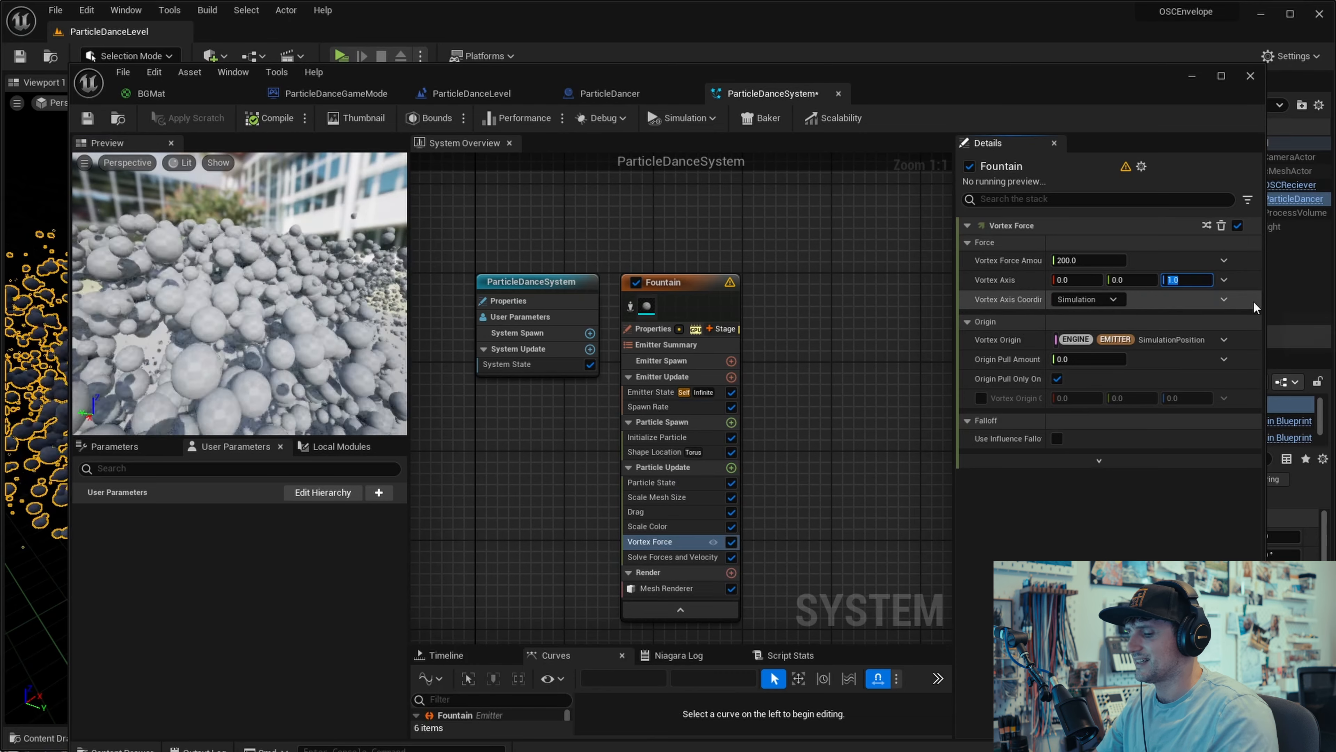
{"action": "type", "text": "0"}
{"action": "key", "text": "Return"}
{"action": "left_click", "coordinate": [1076, 279]}
{"action": "type", "text": "1"}
{"action": "key", "text": "Return"}
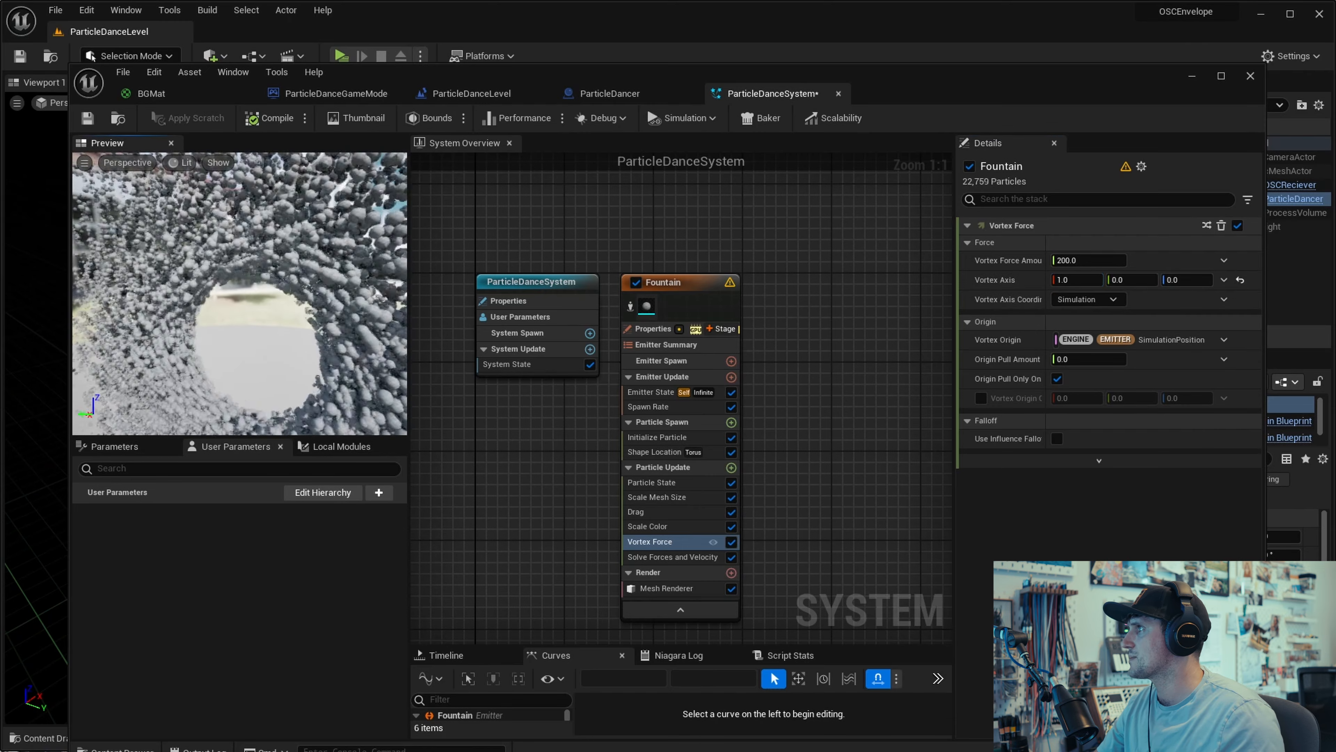
Step: Set the Vortex Force's origin pull amount to 100
{"action": "left_click", "coordinate": [1086, 358]}
{"action": "type", "text": "50"}
{"action": "key", "text": "Return"}
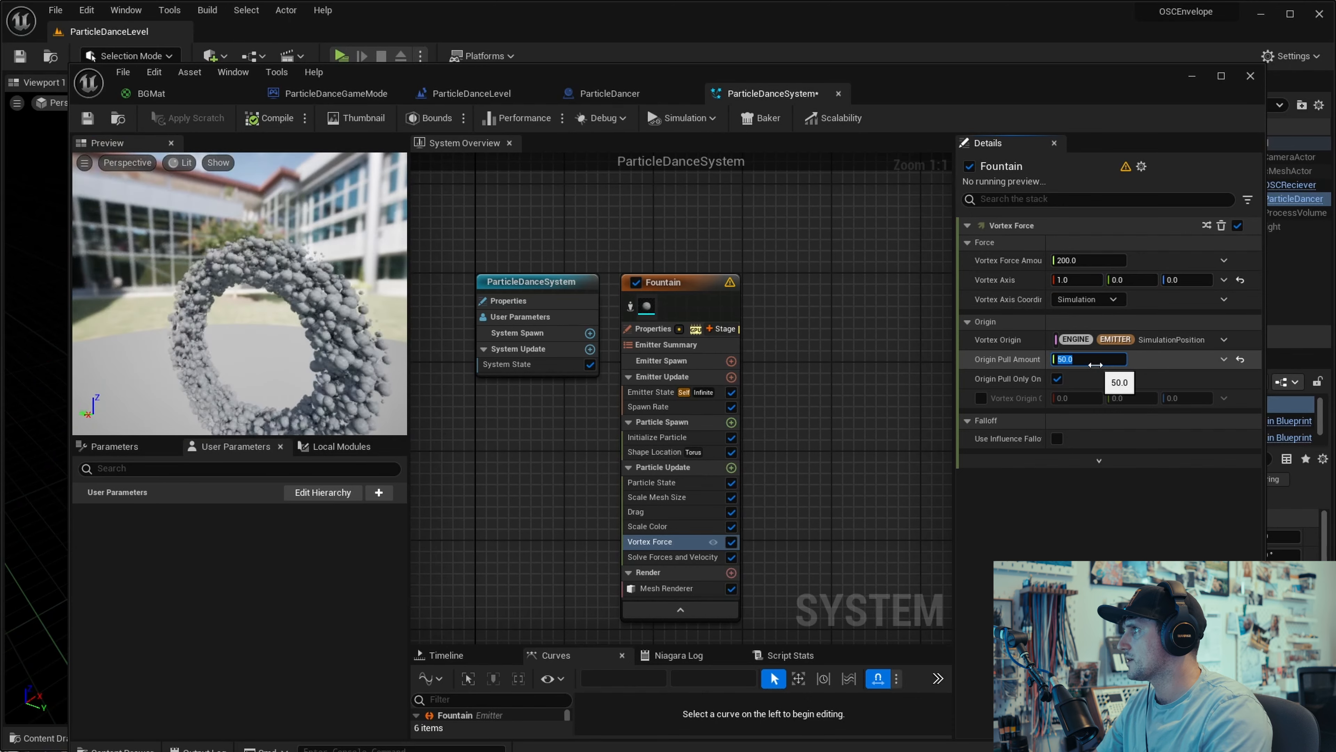
{"action": "type", "text": "10"}
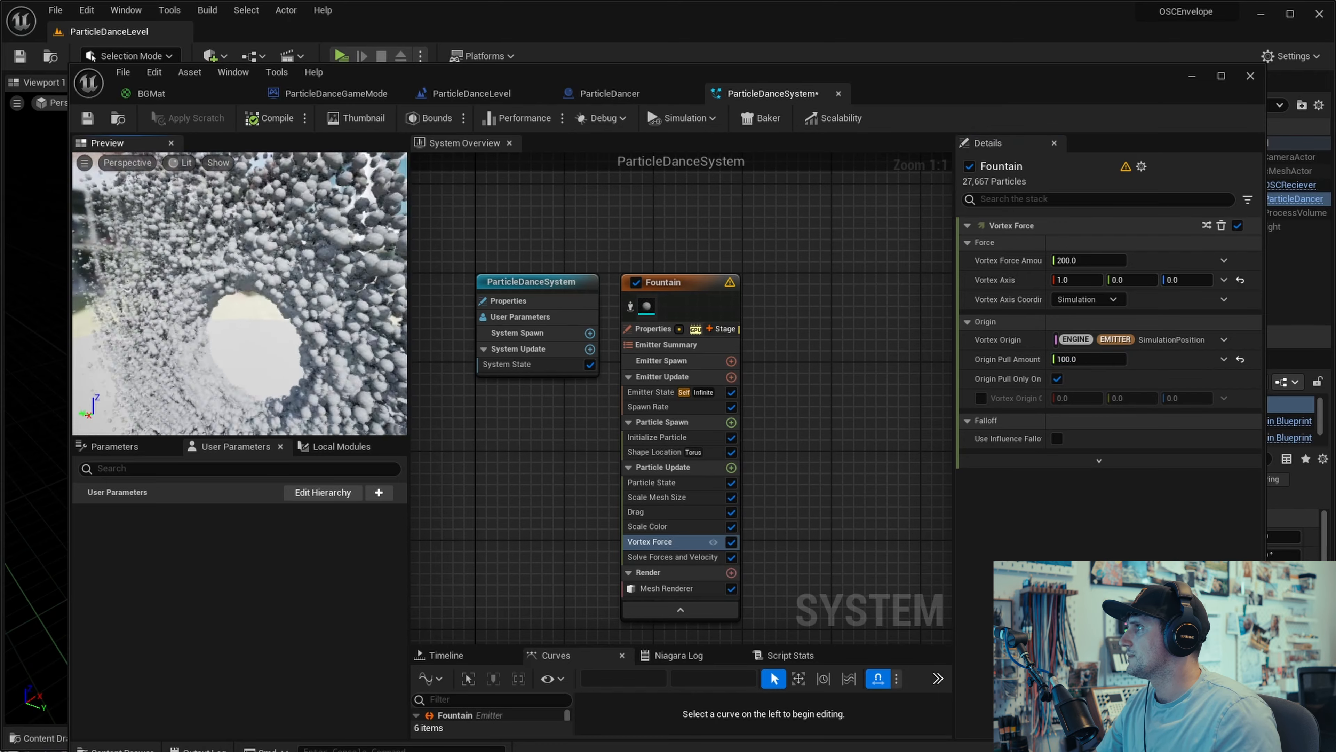
Step: Drive the Vortex Force amount with a Random Range Float dynamic input
{"action": "left_click", "coordinate": [1224, 260]}
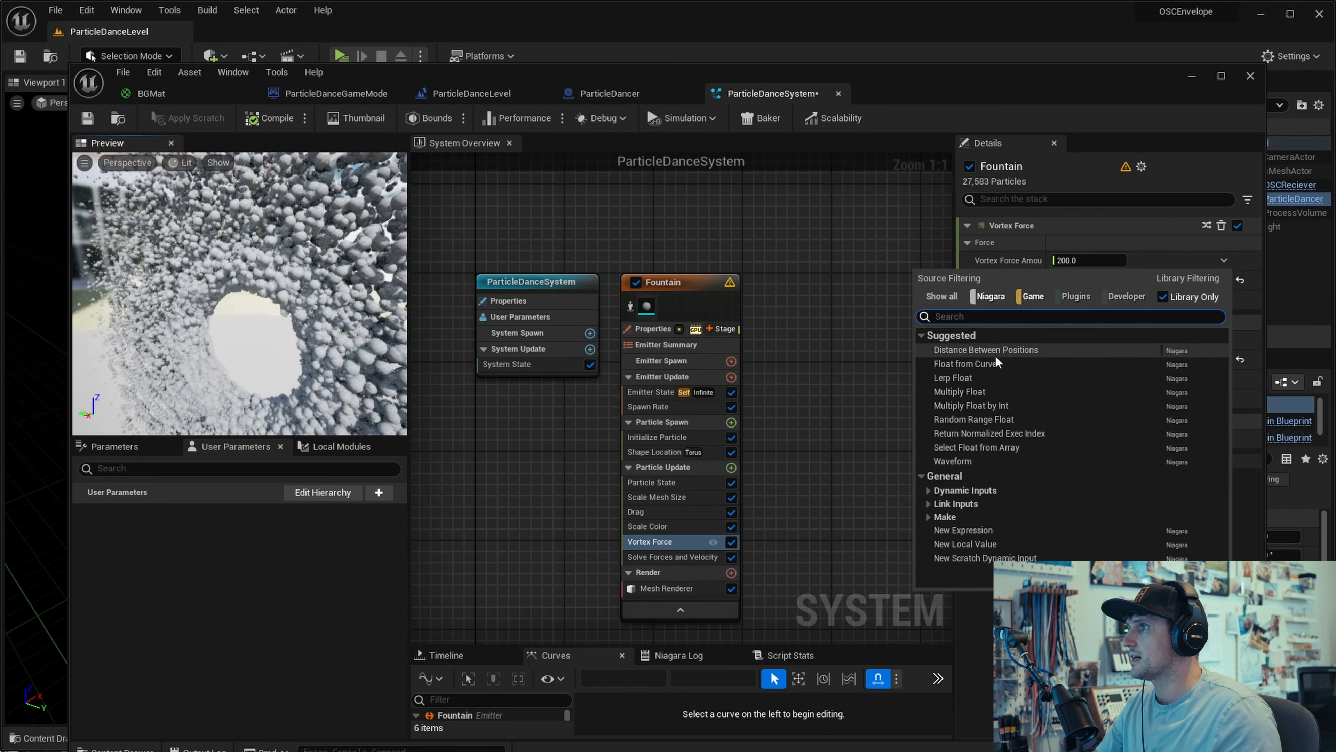
{"action": "type", "text": "radn"}
{"action": "key", "text": "BackSpace"}
{"action": "key", "text": "BackSpace"}
{"action": "type", "text": "ndom"}
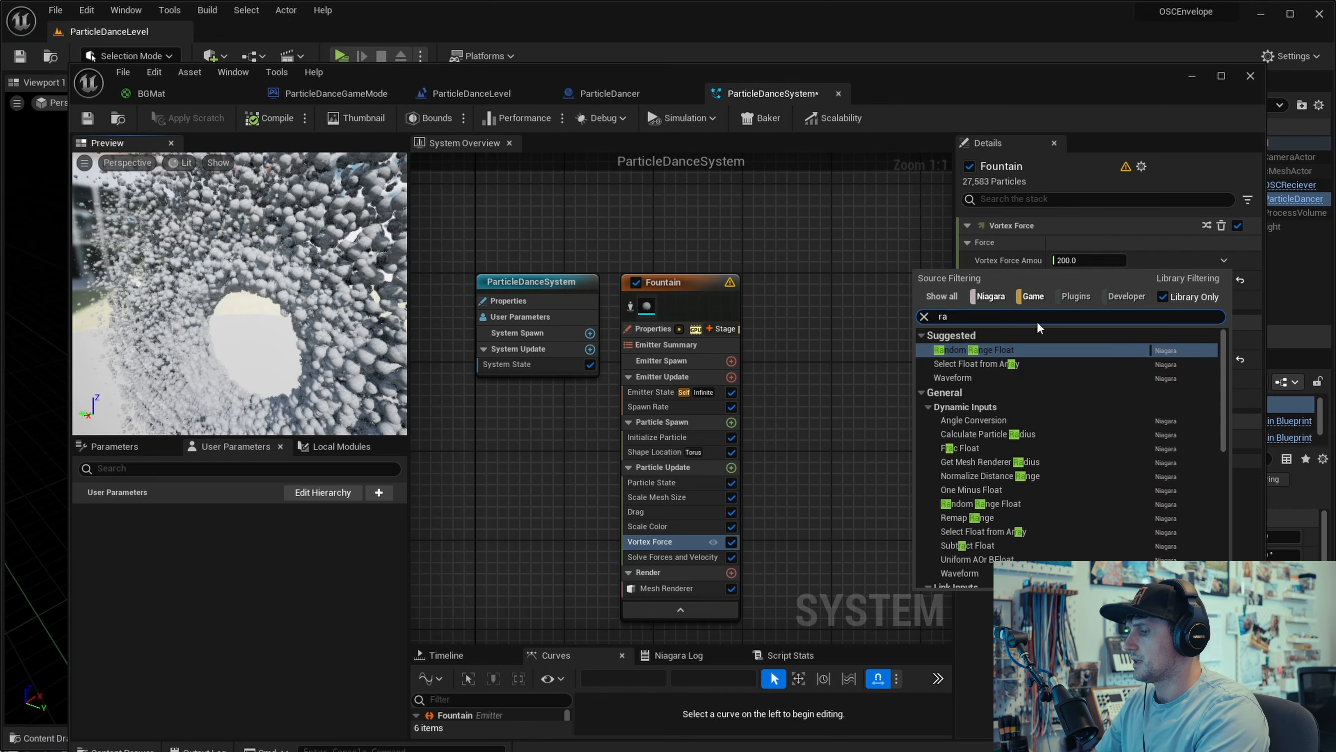
{"action": "left_click", "coordinate": [1028, 350]}
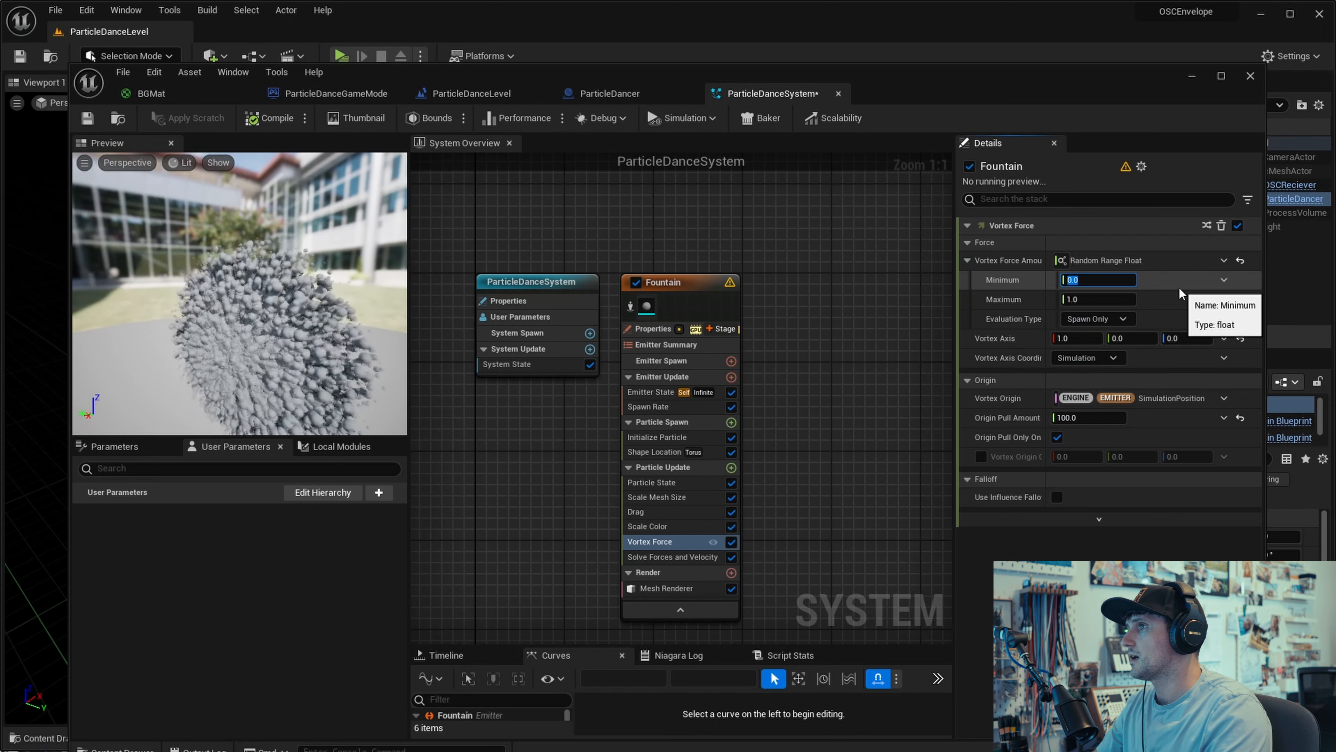
Step: Set the vortex force amount's random range to a minimum of 100 and a maximum of 250
{"action": "type", "text": "100"}
{"action": "key", "text": "Tab"}
{"action": "type", "text": "350"}
{"action": "key", "text": "Return"}
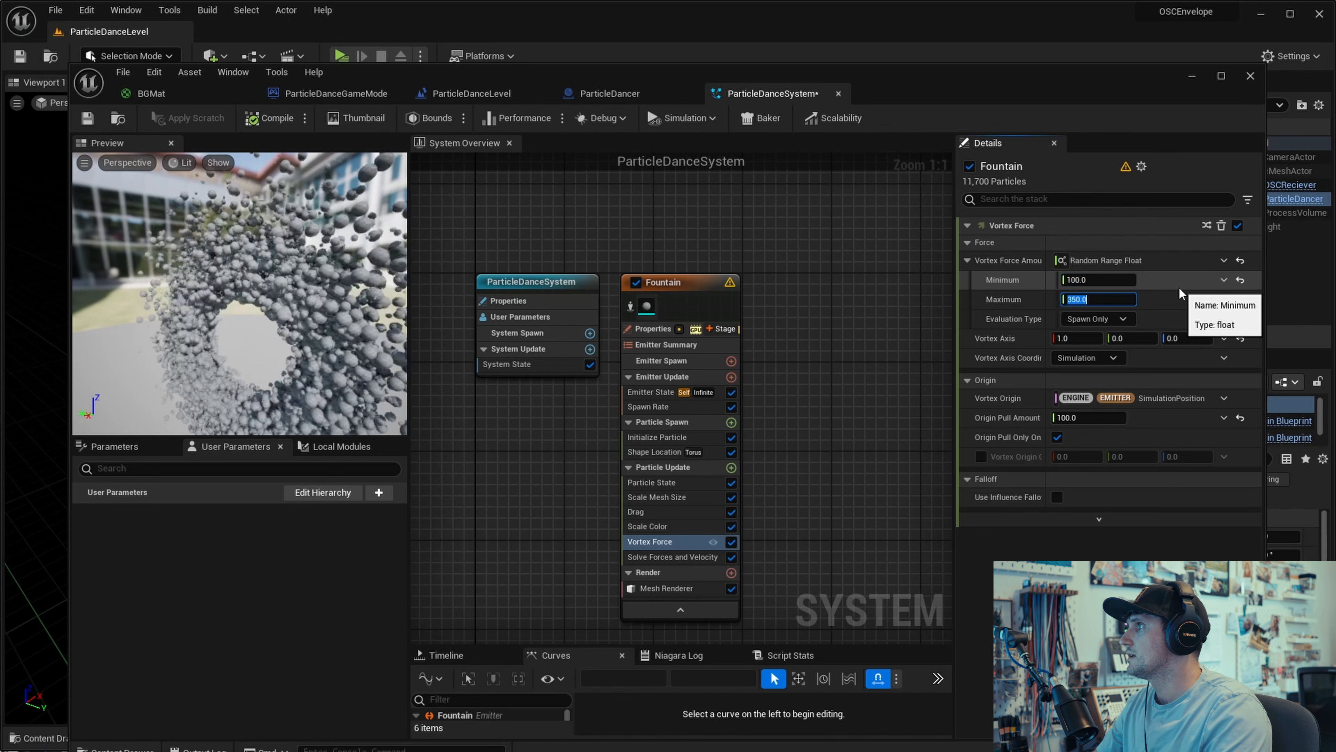
{"action": "type", "text": "250"}
{"action": "key", "text": "Return"}
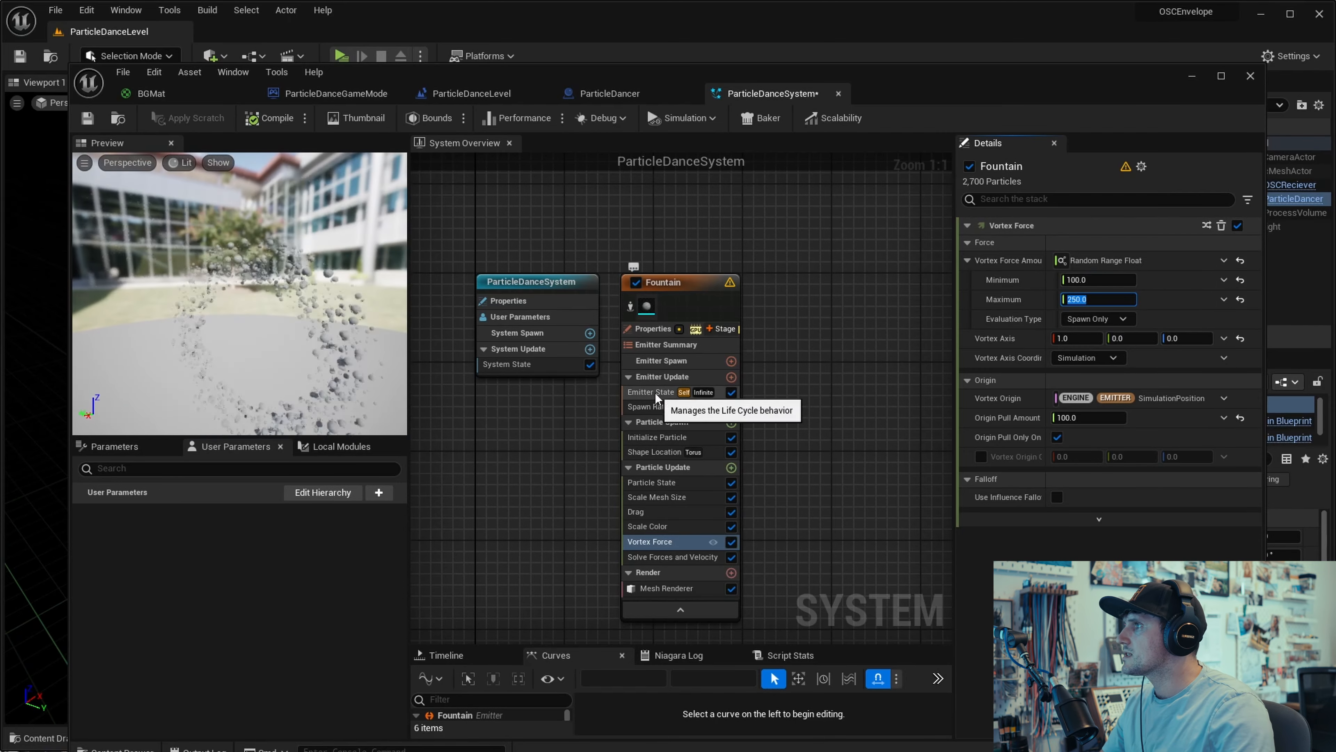
Step: Set the Fountain emitter's spawn rate to 4000 and enlarge the particle preview area
{"action": "left_click", "coordinate": [648, 407]}
{"action": "left_click", "coordinate": [1105, 244]}
{"action": "type", "text": "4000.0"}
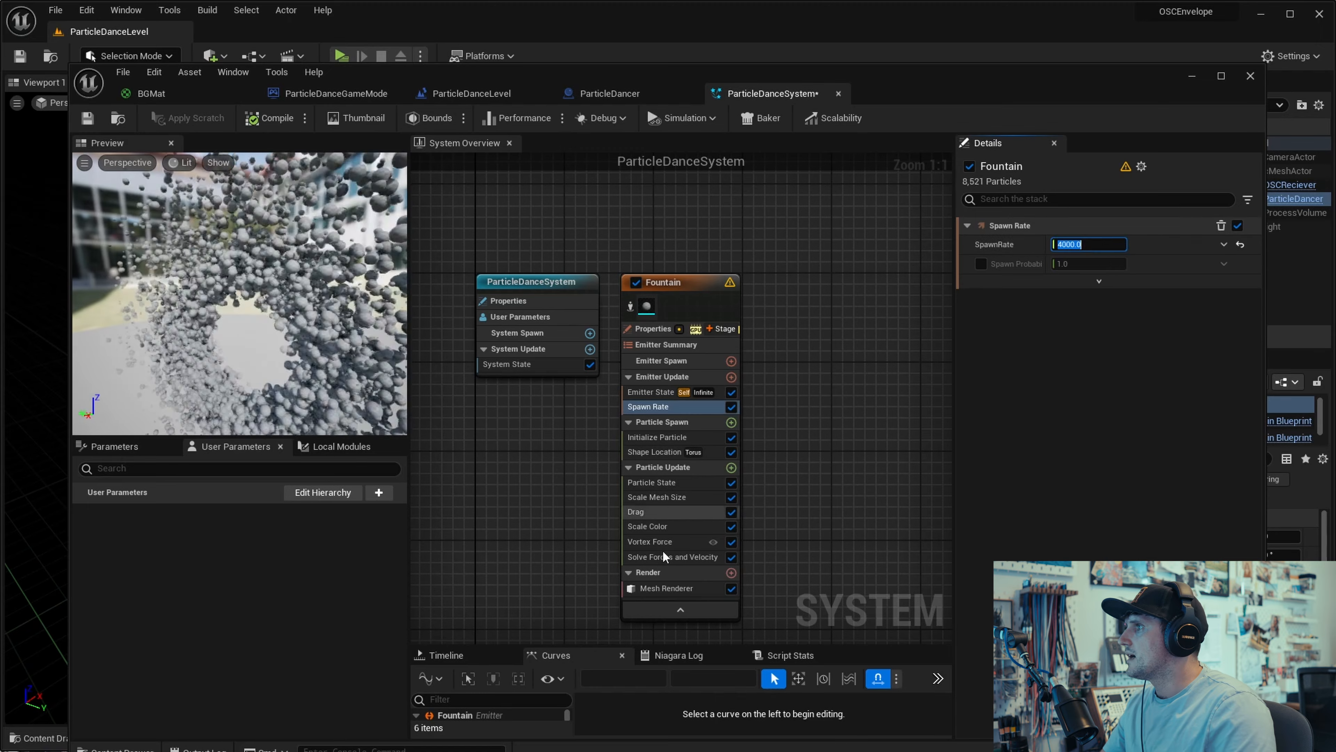
{"action": "left_click_drag", "start_coordinate": [384, 435], "coordinate": [383, 578]}
{"action": "left_click_drag", "start_coordinate": [411, 442], "coordinate": [523, 446]}
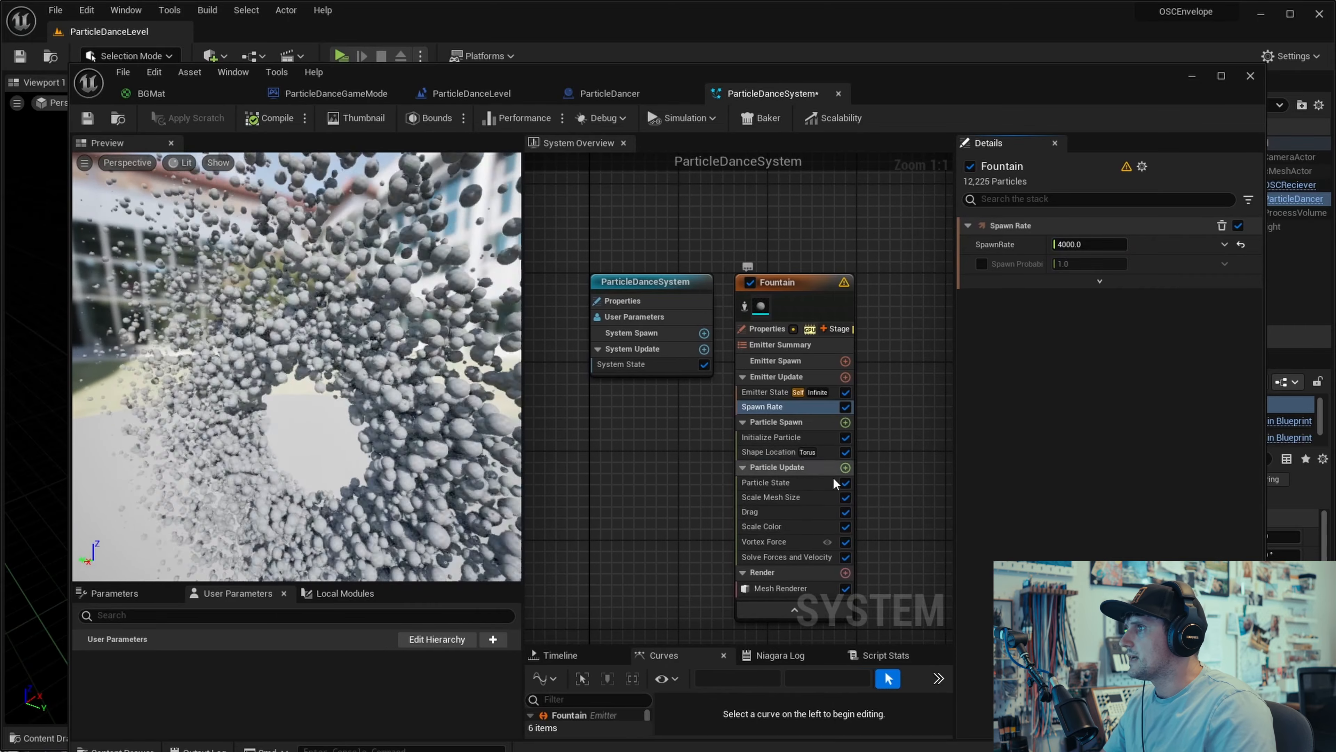
Step: Add a Curl Noise Force module to the Fountain emitter's Particle Update group
{"action": "left_click", "coordinate": [846, 468]}
{"action": "type", "text": "c"}
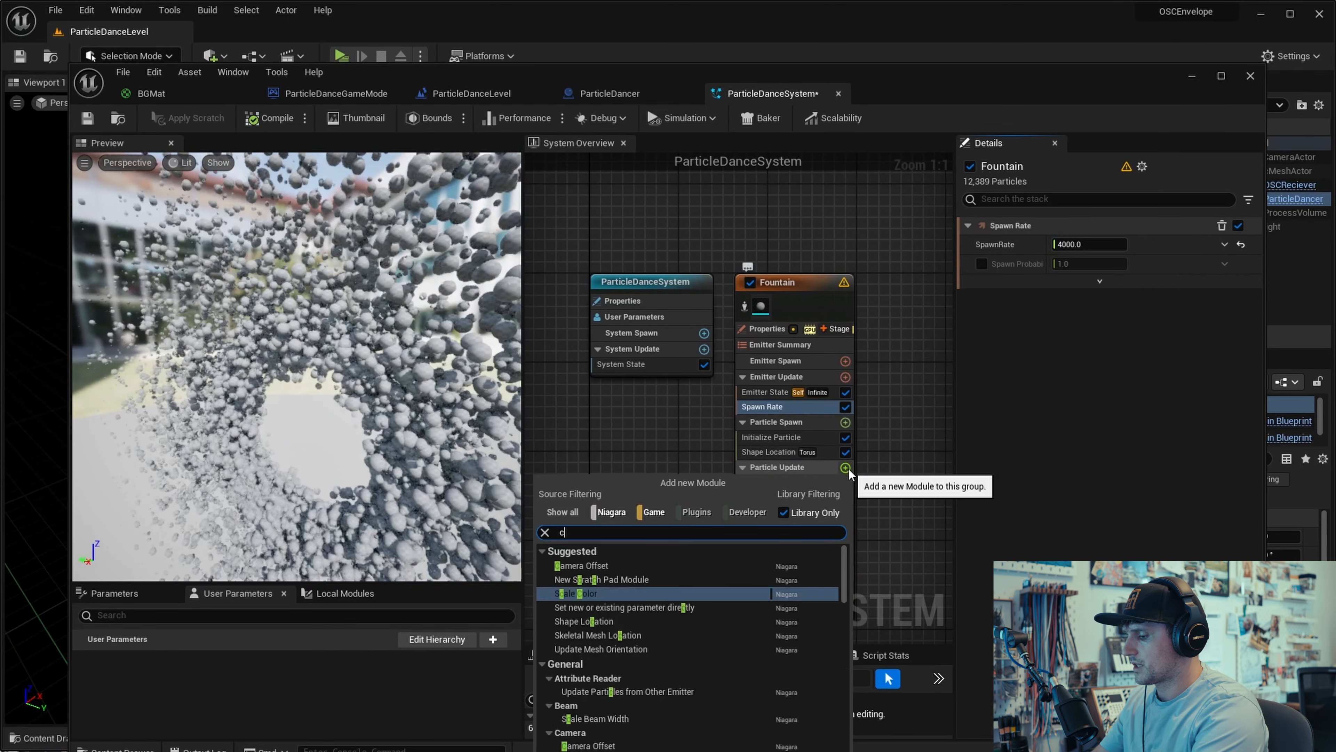
{"action": "type", "text": "uer"}
{"action": "key", "text": "BackSpace"}
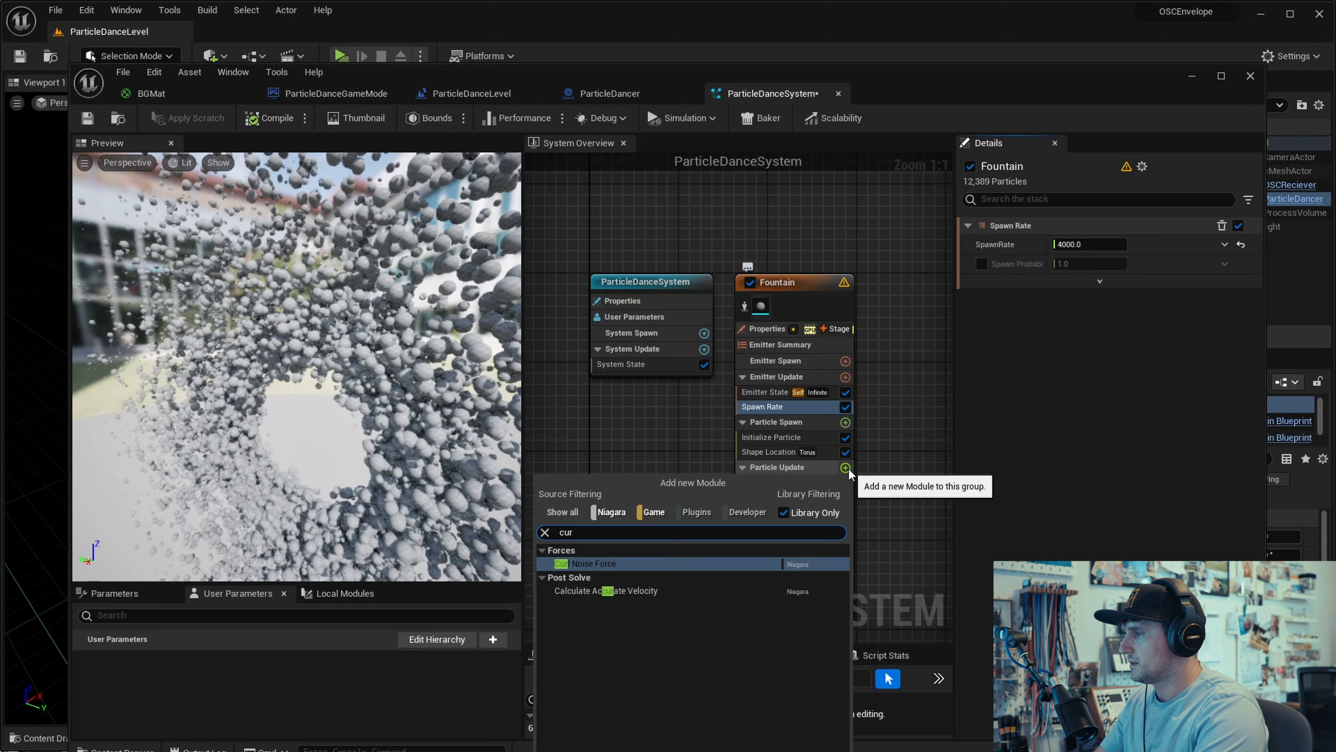
{"action": "left_click", "coordinate": [589, 563]}
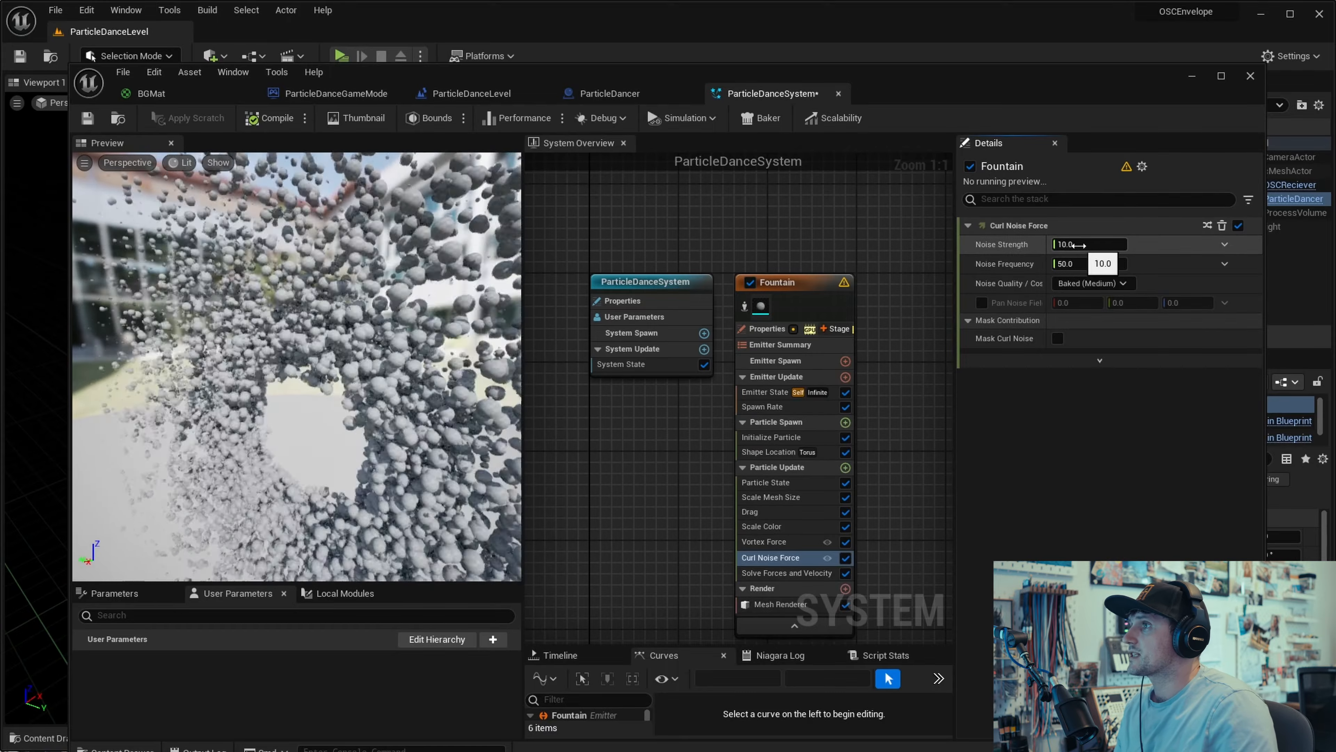
Step: Set the Curl Noise Force's noise strength to 500
{"action": "left_click", "coordinate": [1082, 264]}
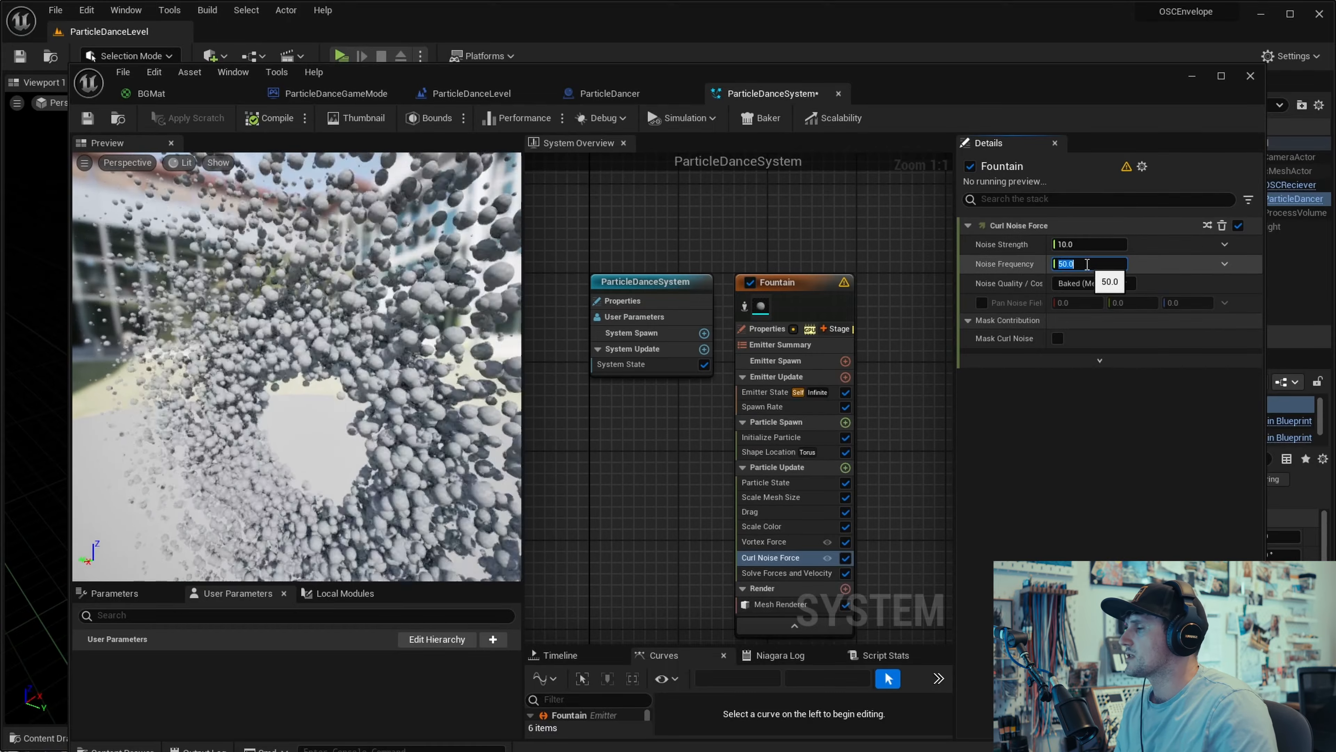
{"action": "left_click", "coordinate": [1094, 246]}
{"action": "type", "text": "500."}
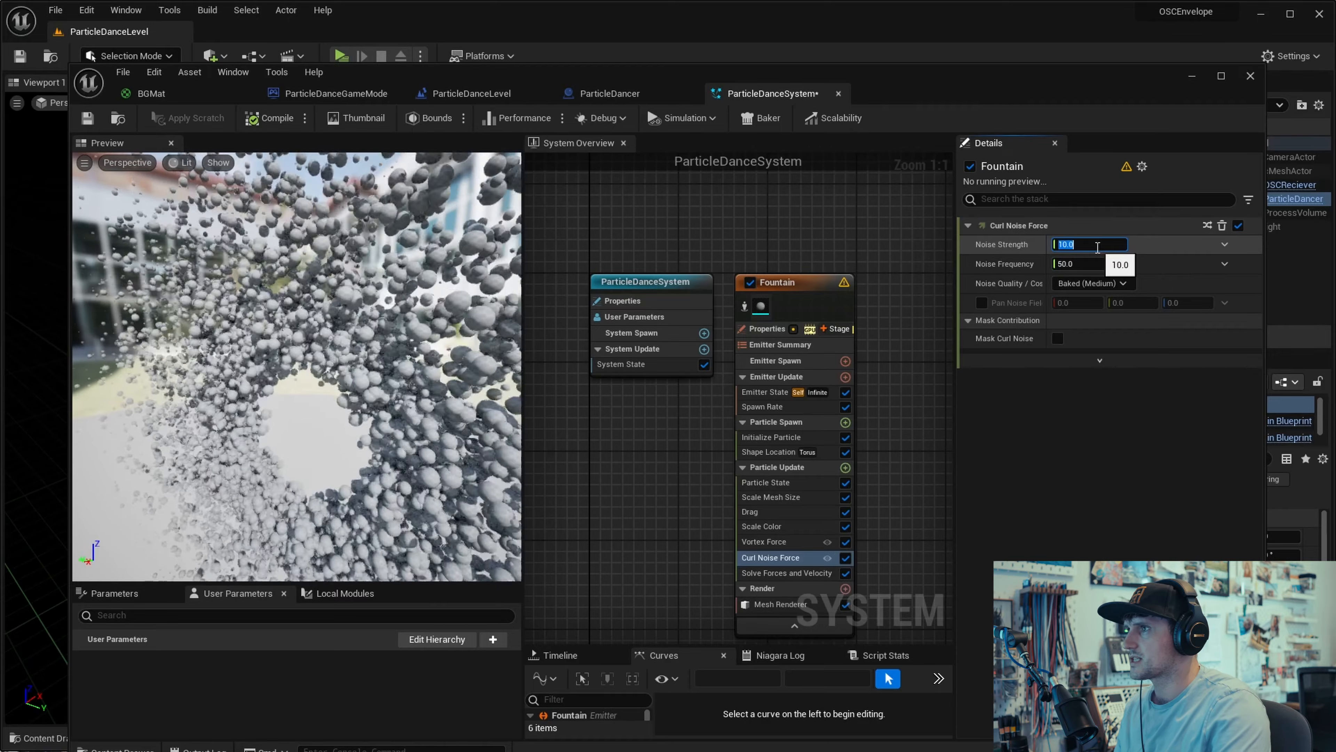
{"action": "type", "text": "0"}
{"action": "key", "text": "BackSpace"}
{"action": "key", "text": "Return"}
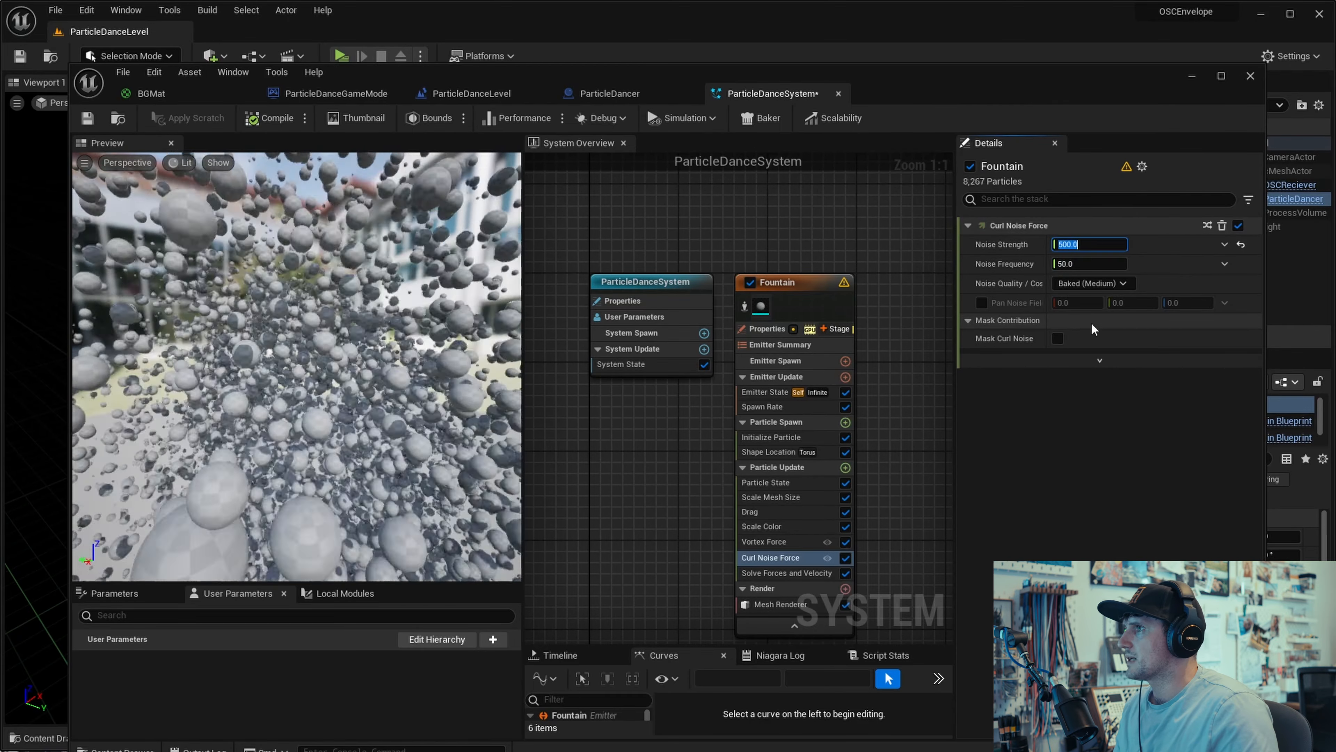
Step: Set the Curl Noise Force's noise frequency to 2 and enable Pan Noise Field with an X value of 1
{"action": "left_click", "coordinate": [1101, 265]}
{"action": "type", "text": "1"}
{"action": "key", "text": "Return"}
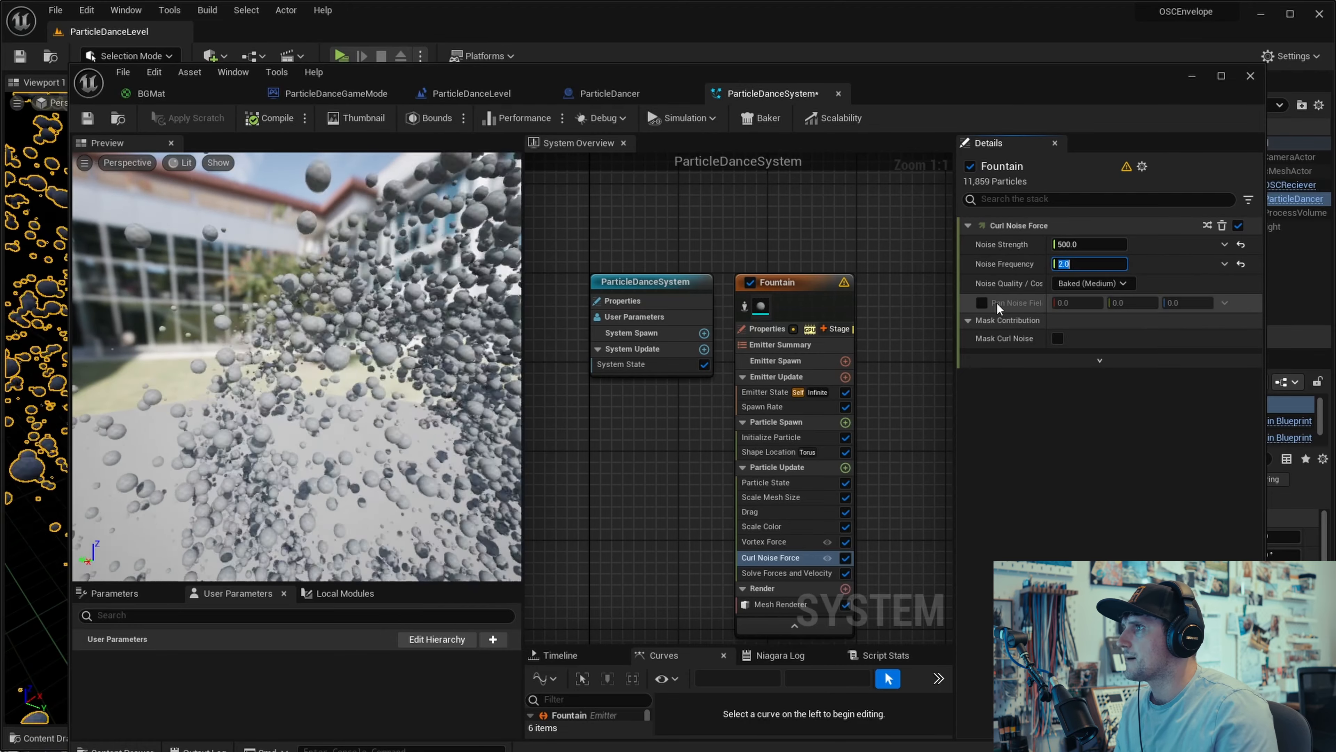
{"action": "left_click", "coordinate": [982, 303]}
{"action": "type", "text": "1"}
{"action": "left_click", "coordinate": [1092, 508]}
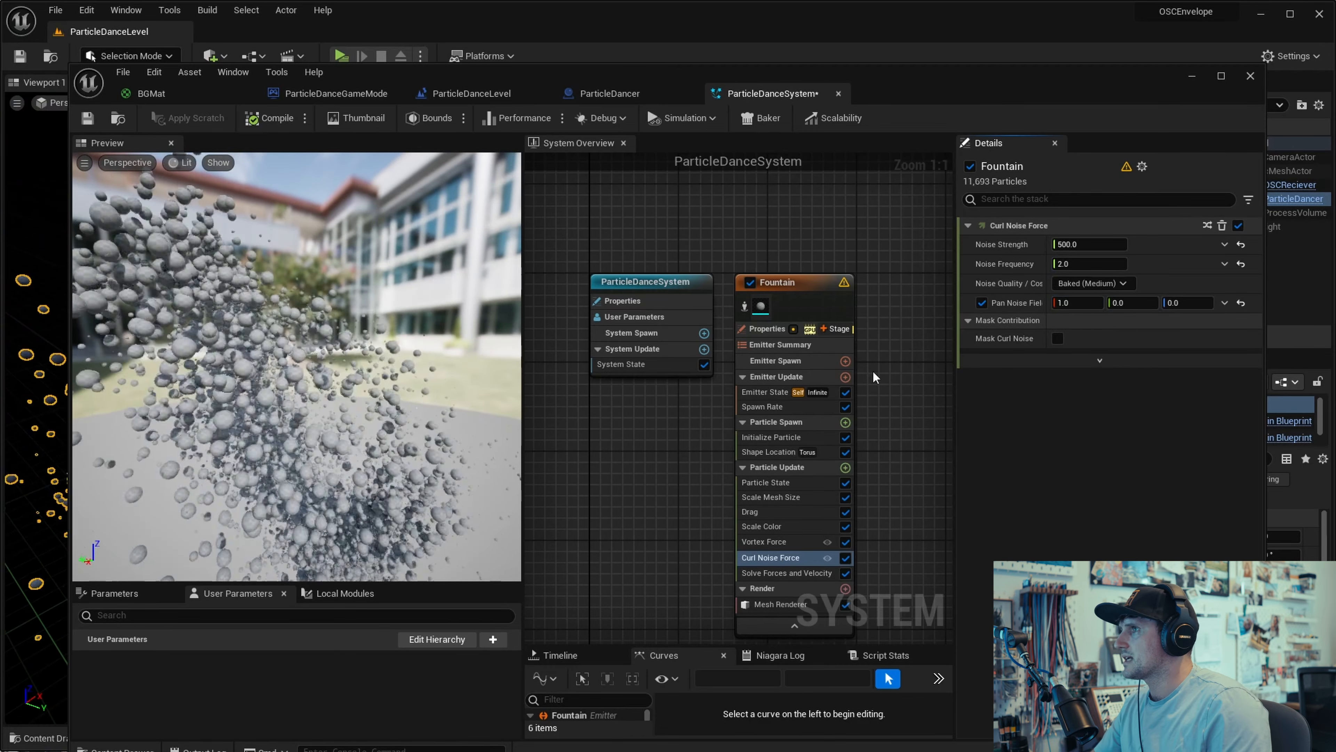
Step: Set the Curl Noise Force's noise strength to 100 and inspect the particle ring in the preview
{"action": "left_click", "coordinate": [1091, 245]}
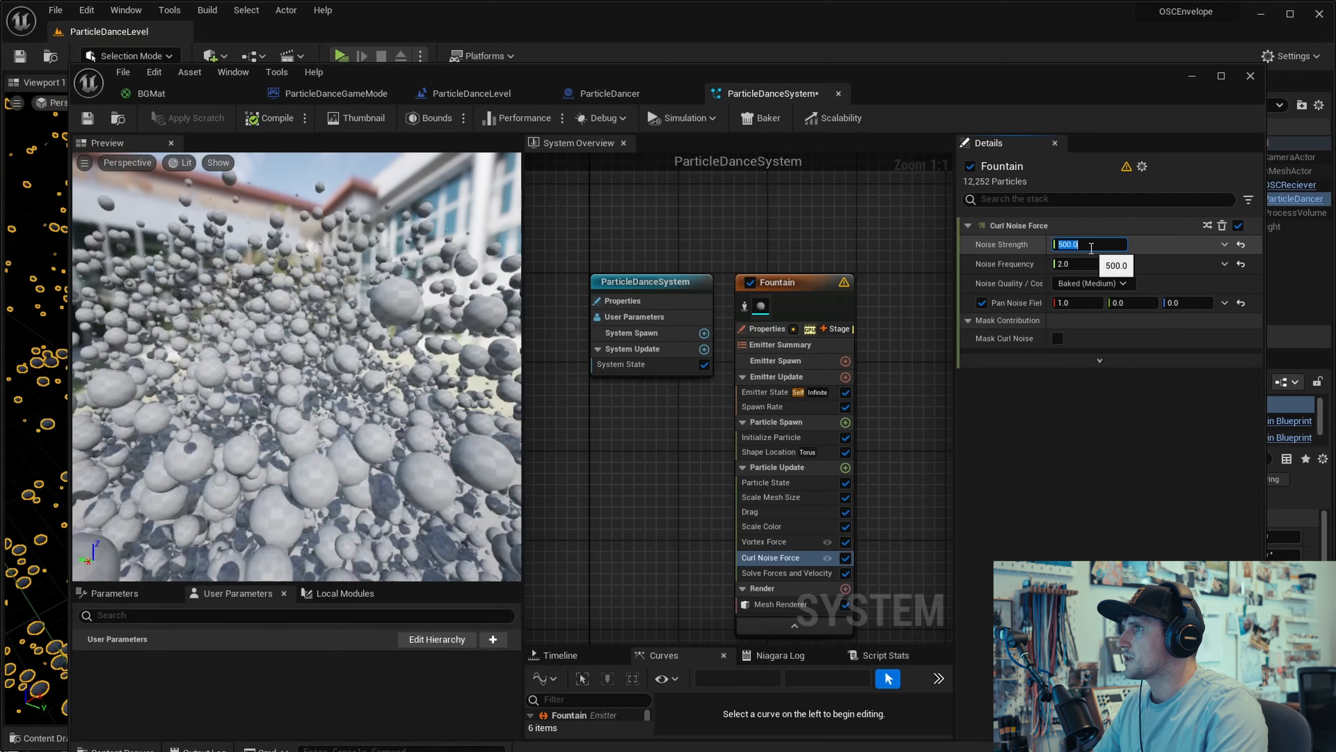
{"action": "type", "text": "100"}
{"action": "key", "text": "Return"}
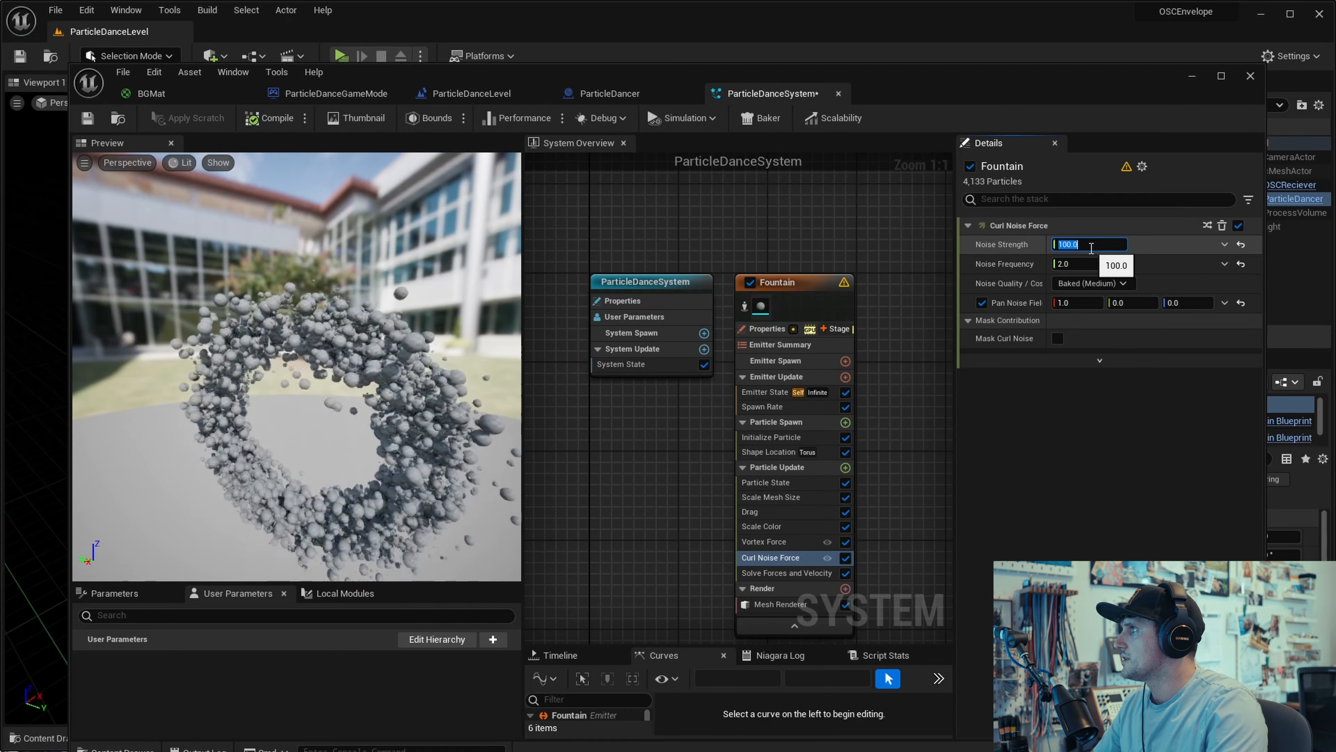
{"action": "left_click_drag", "start_coordinate": [337, 379], "coordinate": [389, 358]}
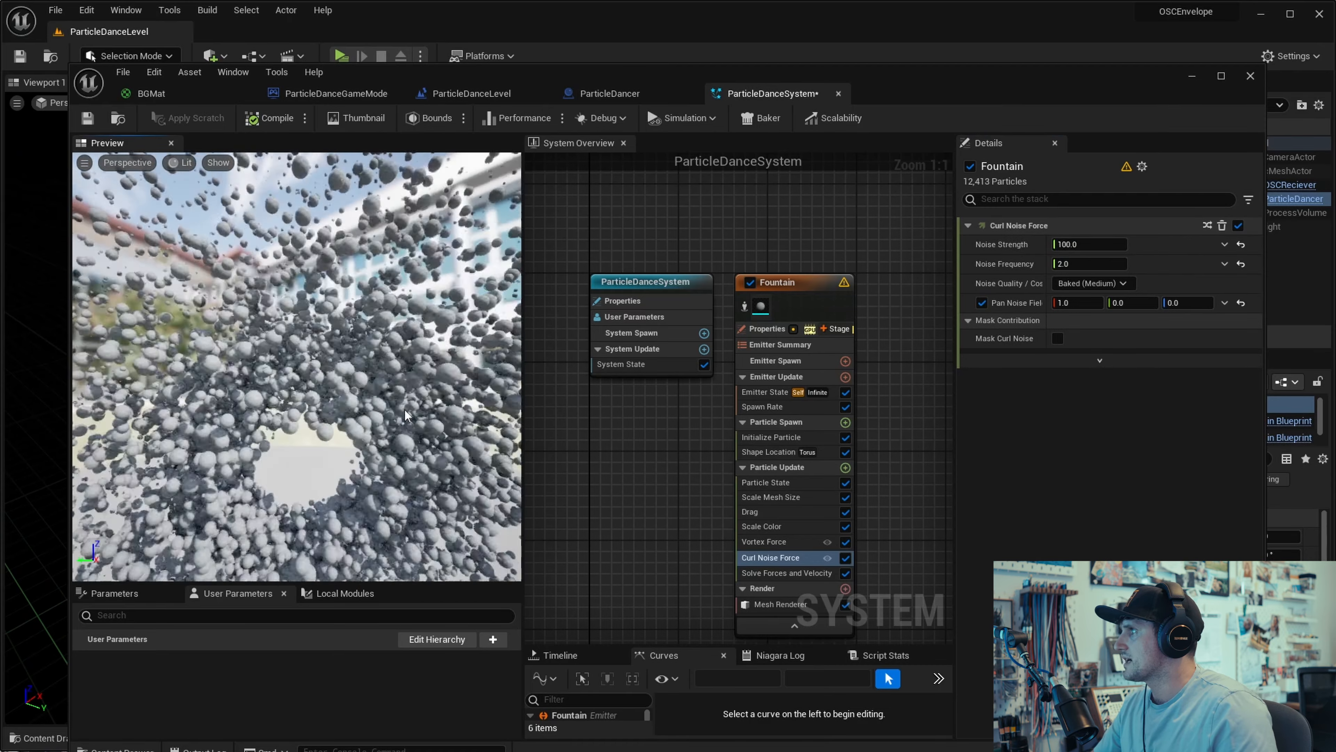
{"action": "left_click_drag", "start_coordinate": [298, 217], "coordinate": [321, 244]}
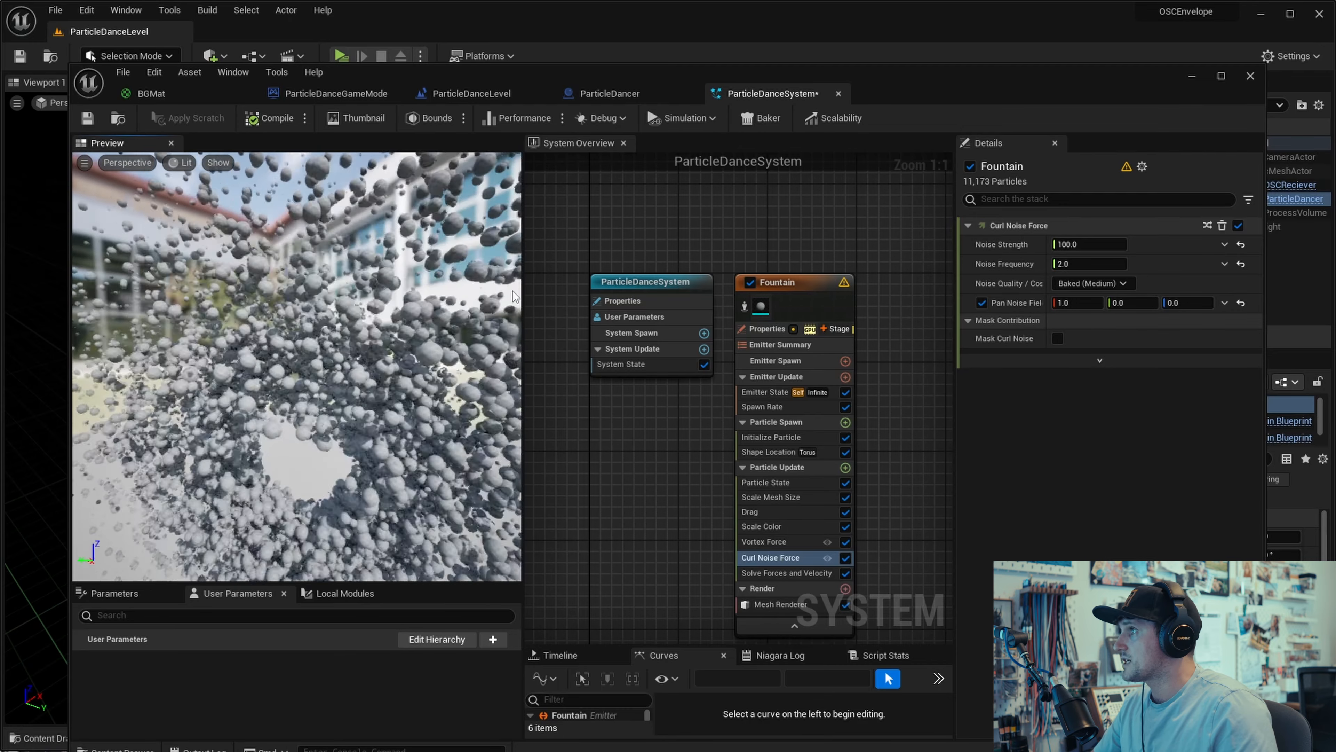
Step: Make the Curl Noise Force's noise strength a Random Range Float with a minimum of 60 and a maximum of 150
{"action": "left_click", "coordinate": [1224, 244]}
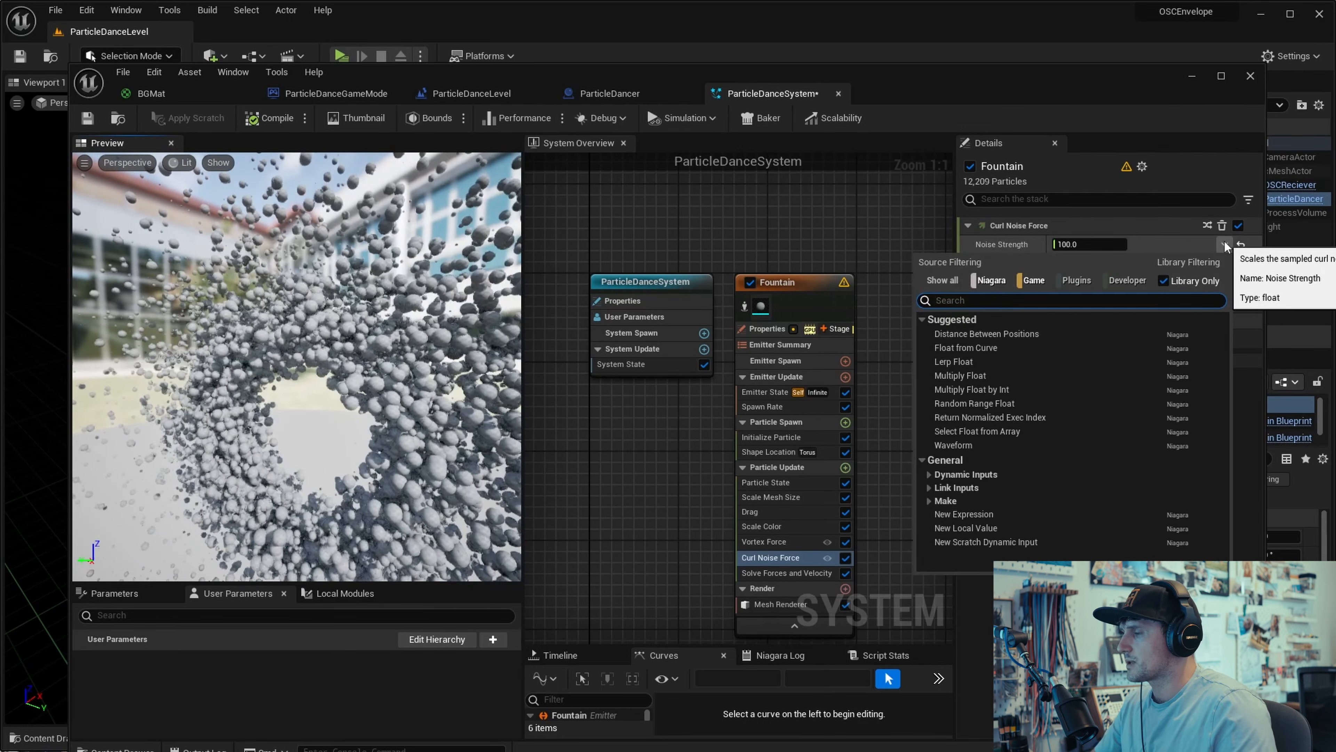
{"action": "type", "text": "random ran"}
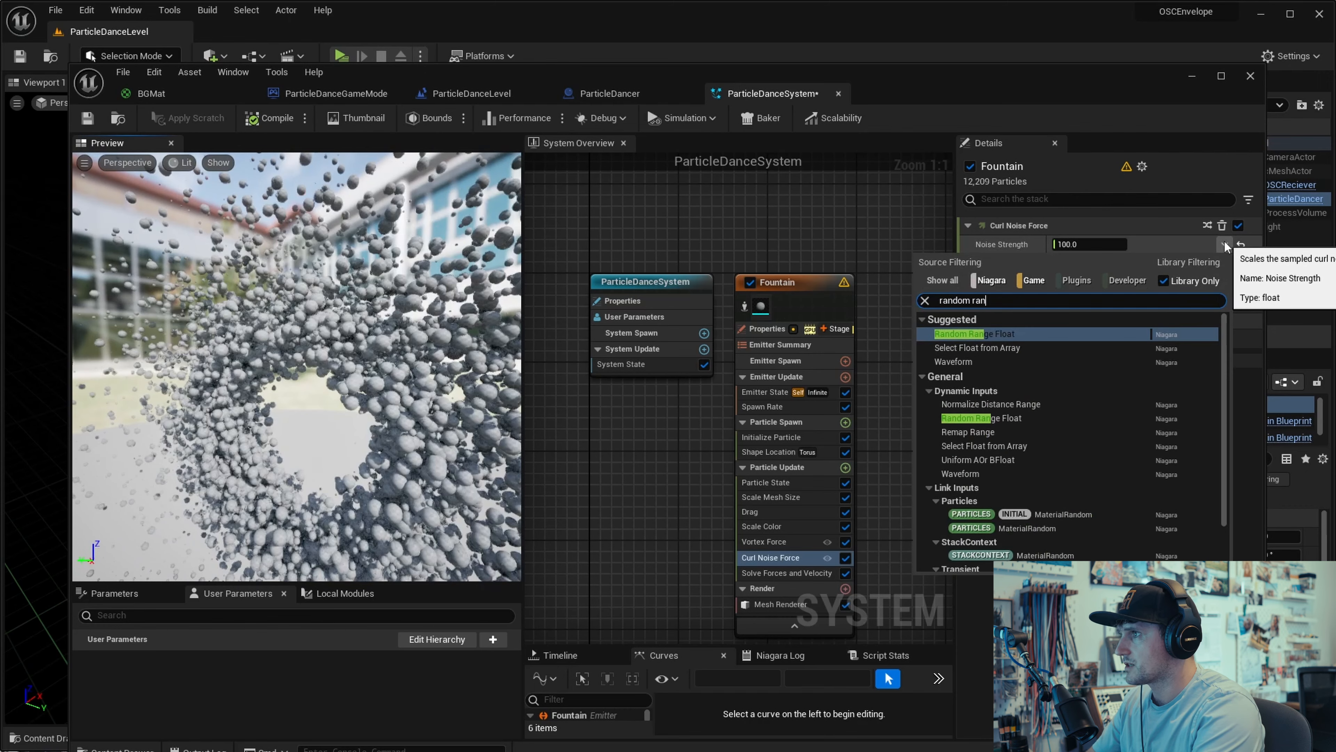
{"action": "key", "text": "Return"}
{"action": "left_click", "coordinate": [1107, 263]}
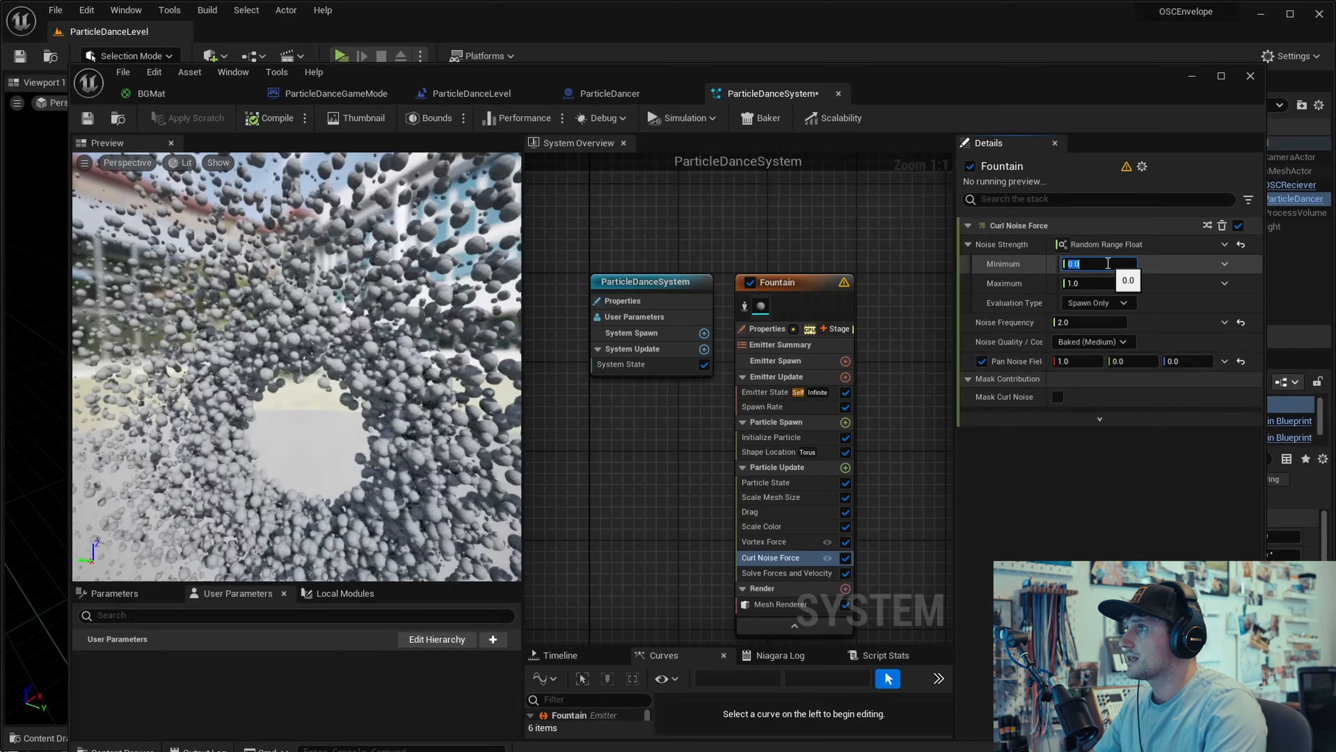
{"action": "type", "text": "20"}
{"action": "key", "text": "Tab"}
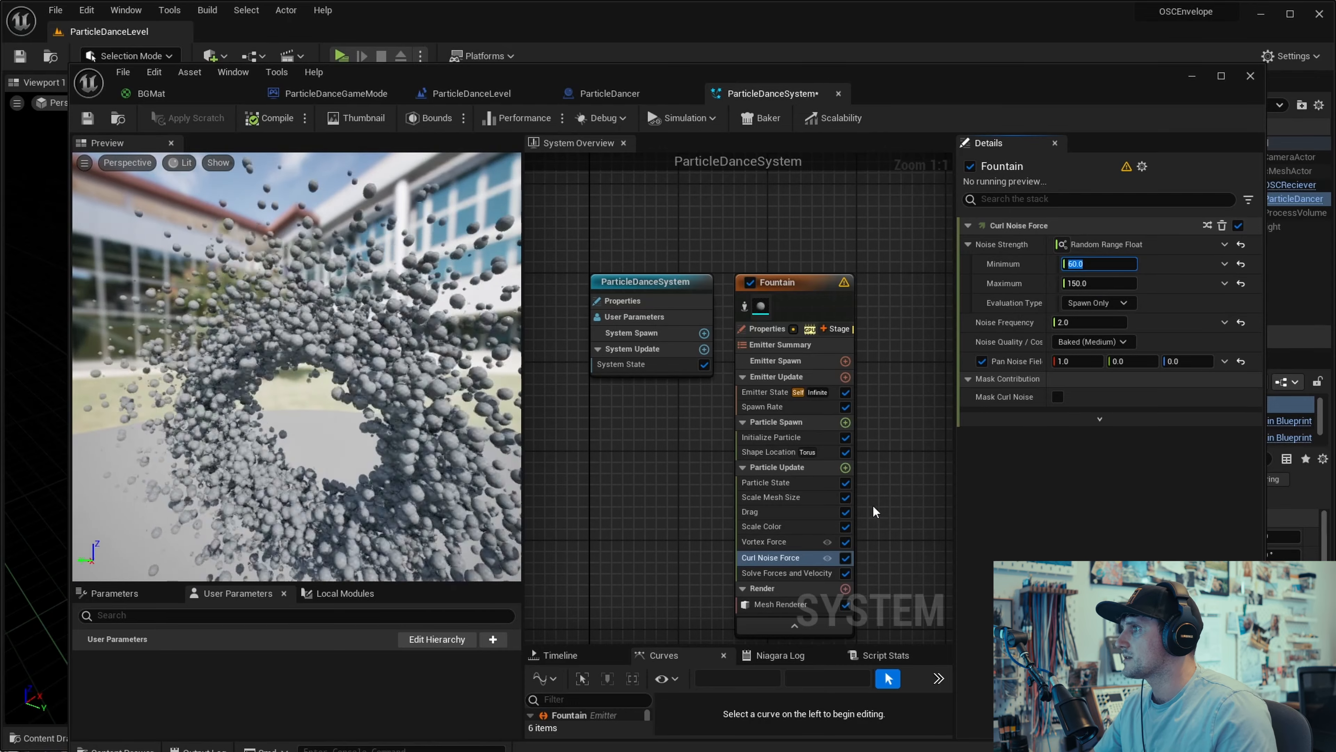
Step: Add a Point Attraction Force module to the Fountain emitter's Particle Update group
{"action": "right_click_drag", "start_coordinate": [911, 513], "coordinate": [859, 487]}
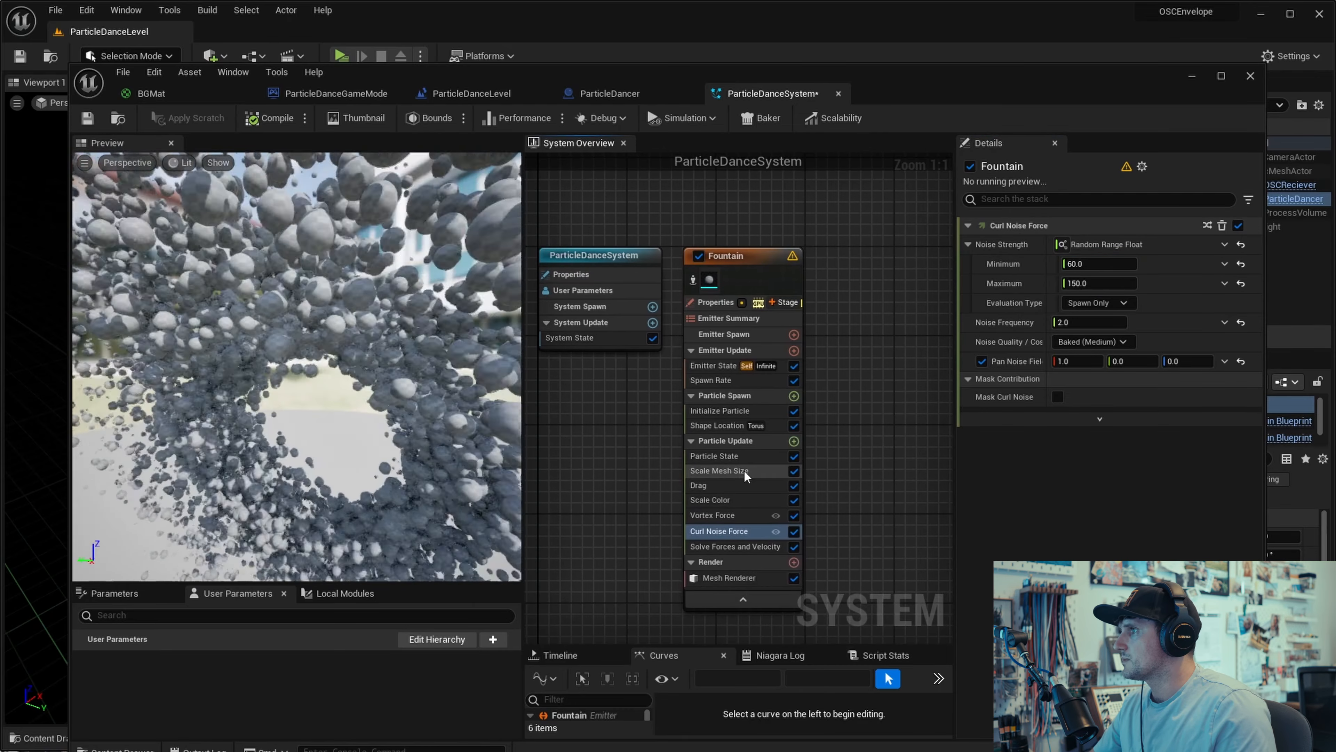
{"action": "left_click", "coordinate": [724, 514]}
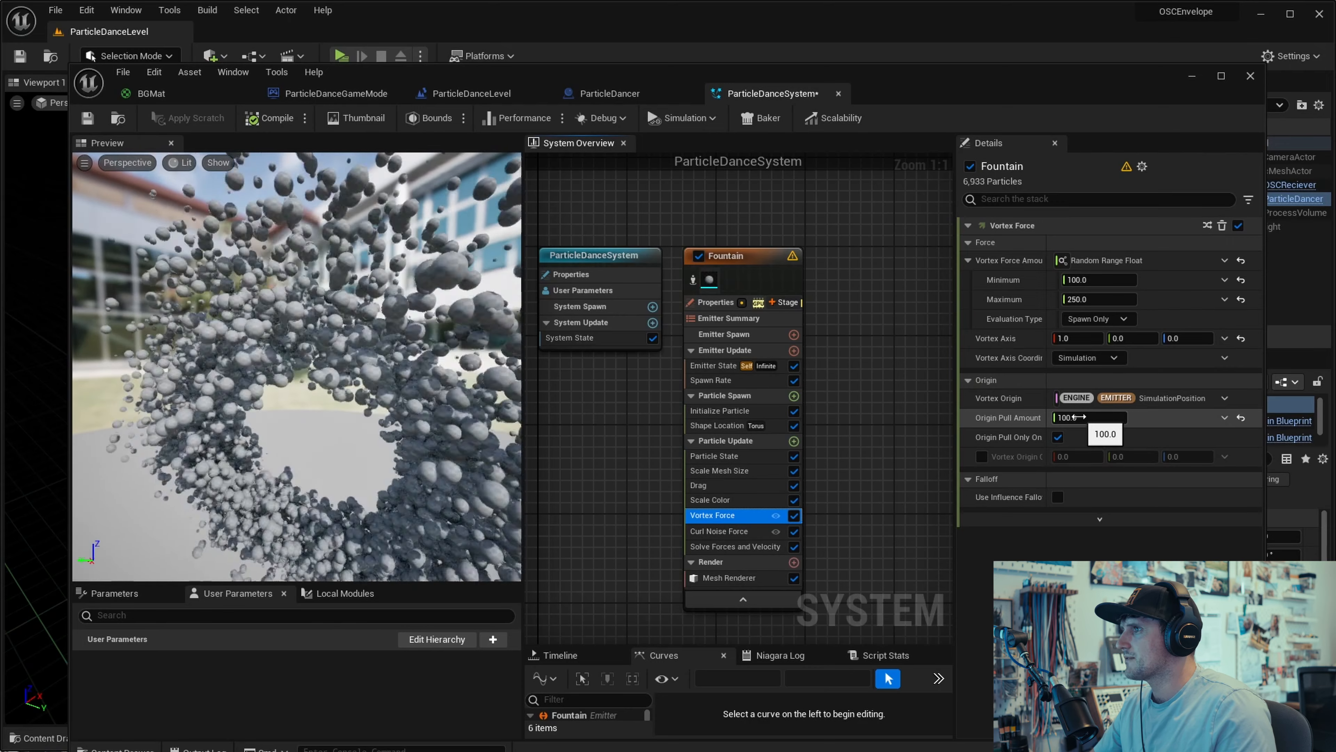
{"action": "left_click", "coordinate": [793, 441]}
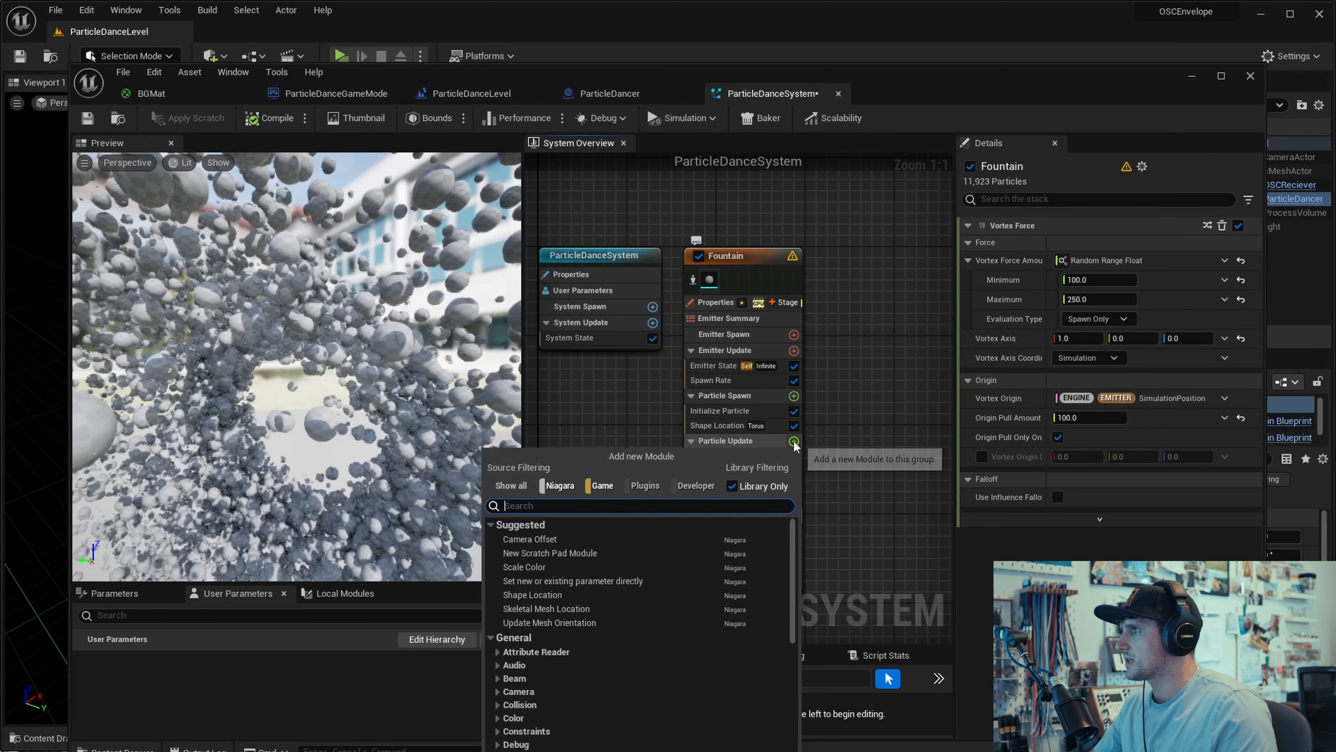
{"action": "type", "text": "attra"}
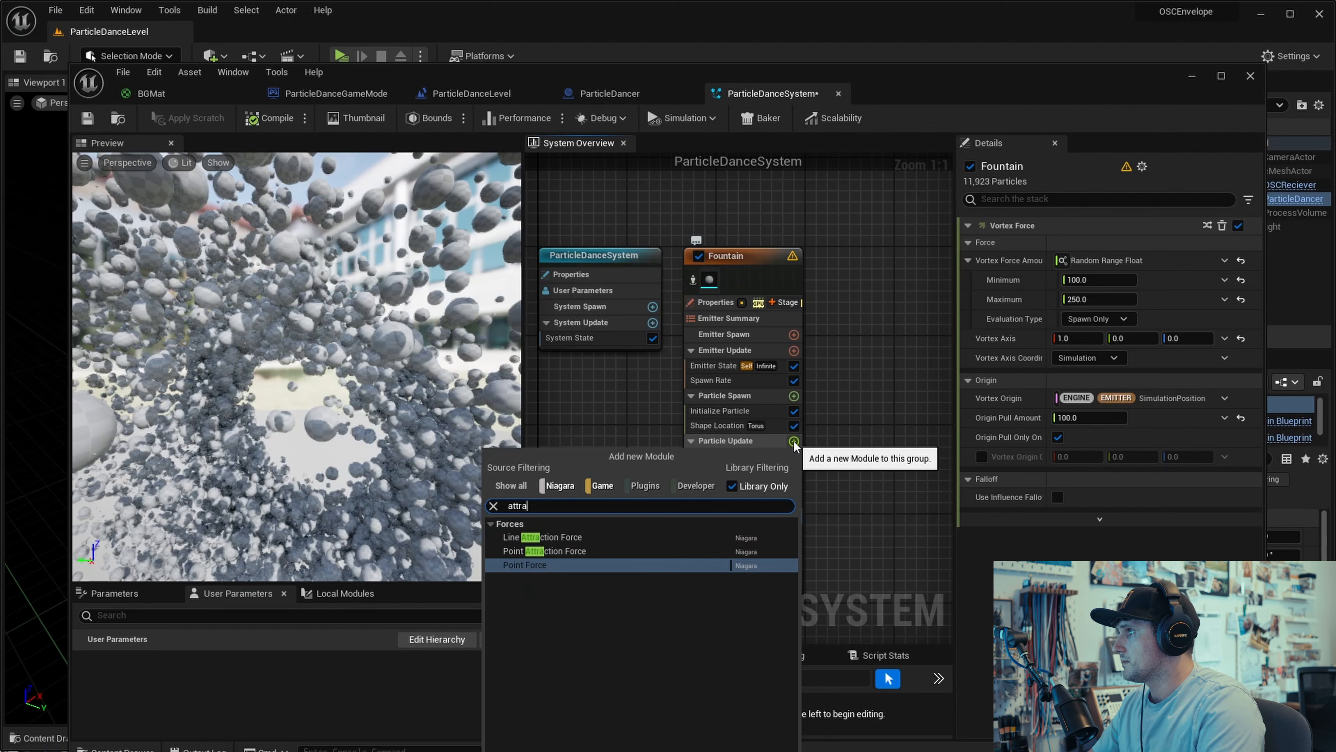
{"action": "key", "text": "Return"}
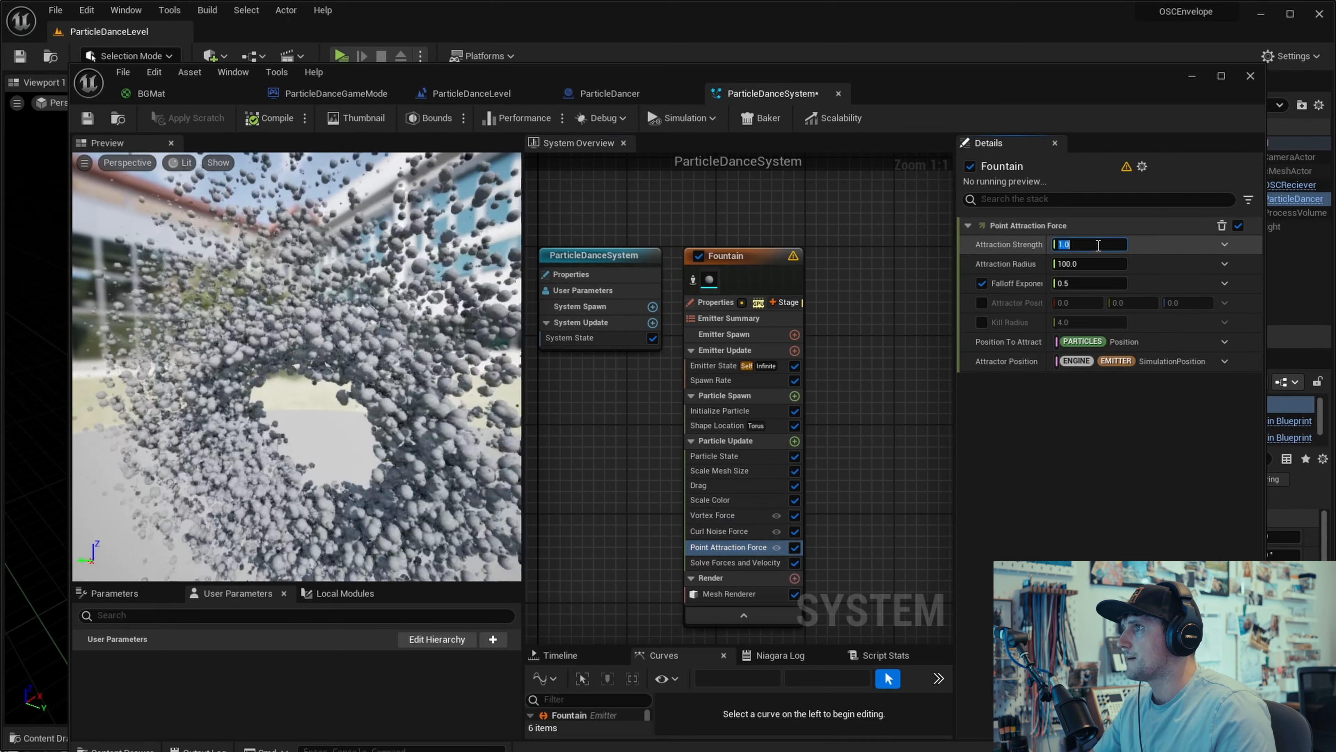
Step: Set the Point Attraction Force's attraction radius to 1000 and its attraction strength to 15
{"action": "type", "text": "1000"}
{"action": "key", "text": "Return"}
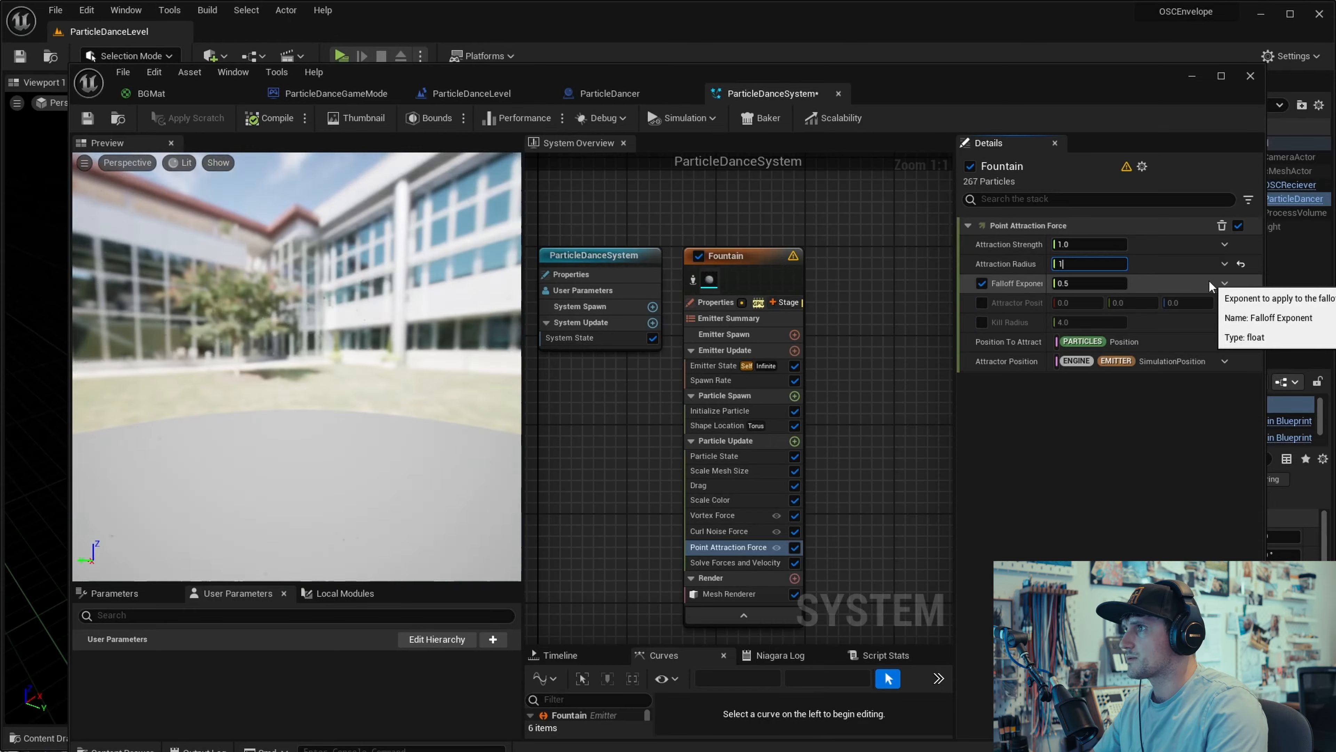
{"action": "left_click", "coordinate": [1093, 242]}
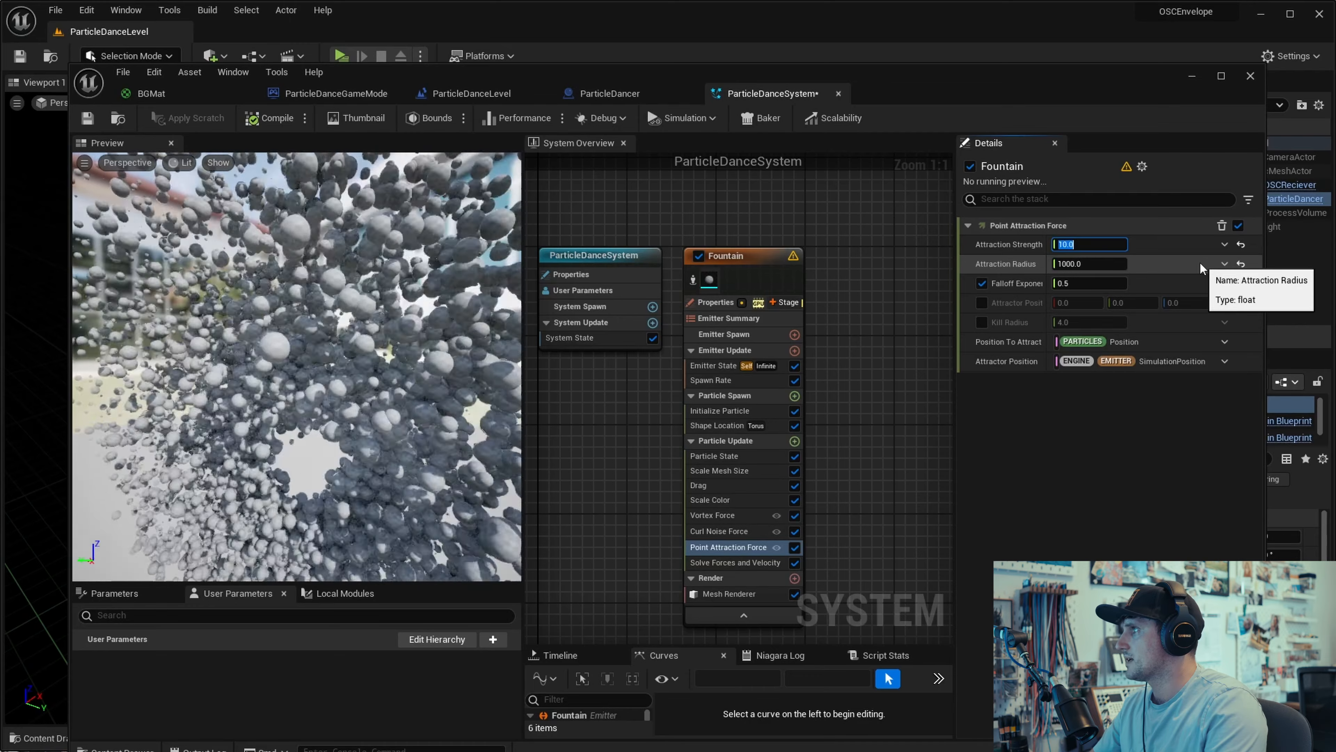
{"action": "type", "text": "15"}
{"action": "key", "text": "Return"}
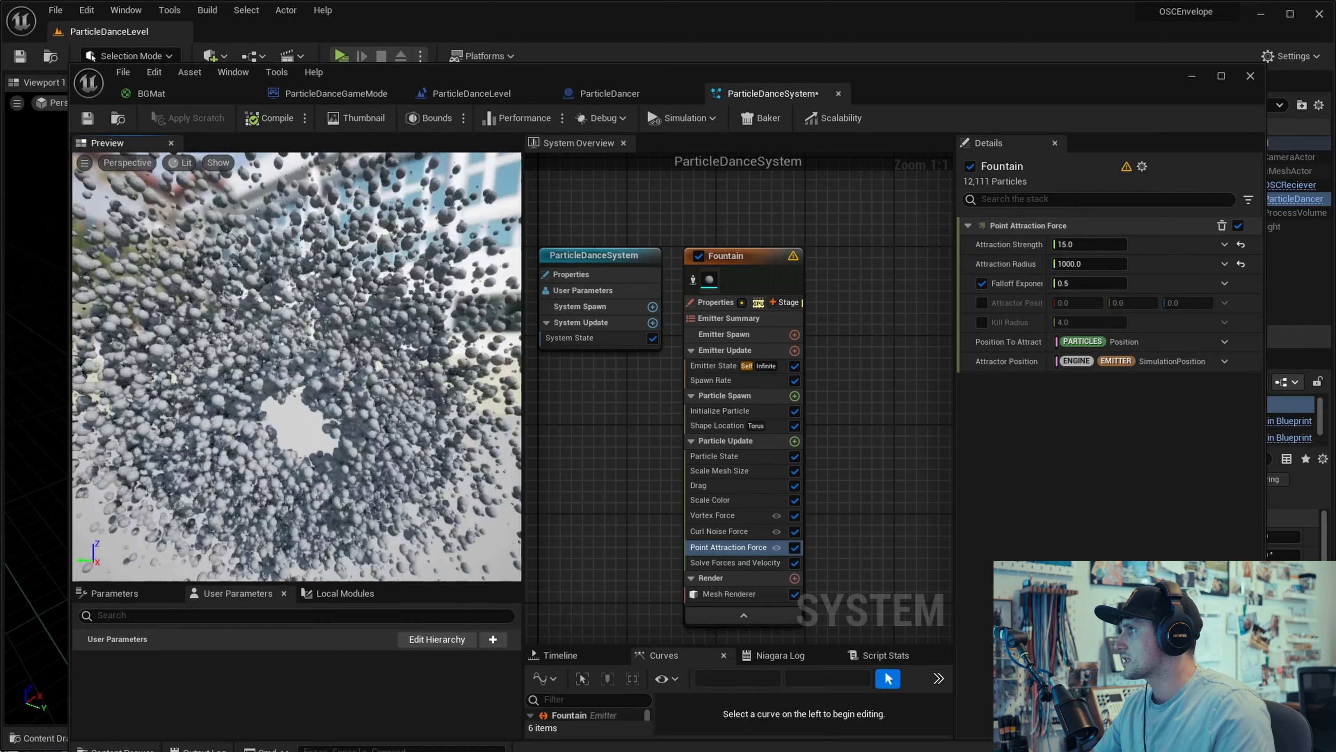
Step: Try a drag of 0.5 in the Fountain emitter's Drag module and raise it to 1
{"action": "left_click", "coordinate": [705, 485]}
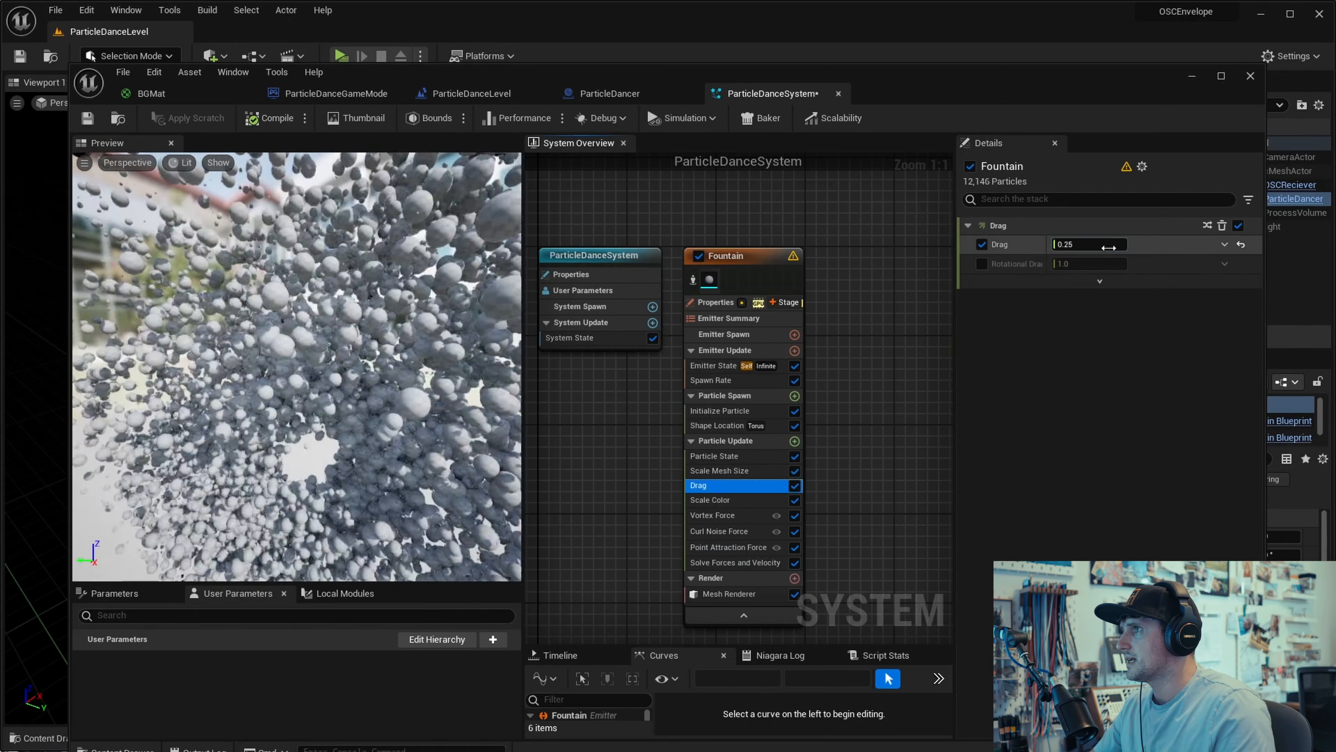
{"action": "type", "text": "0.5"}
{"action": "key", "text": "Return"}
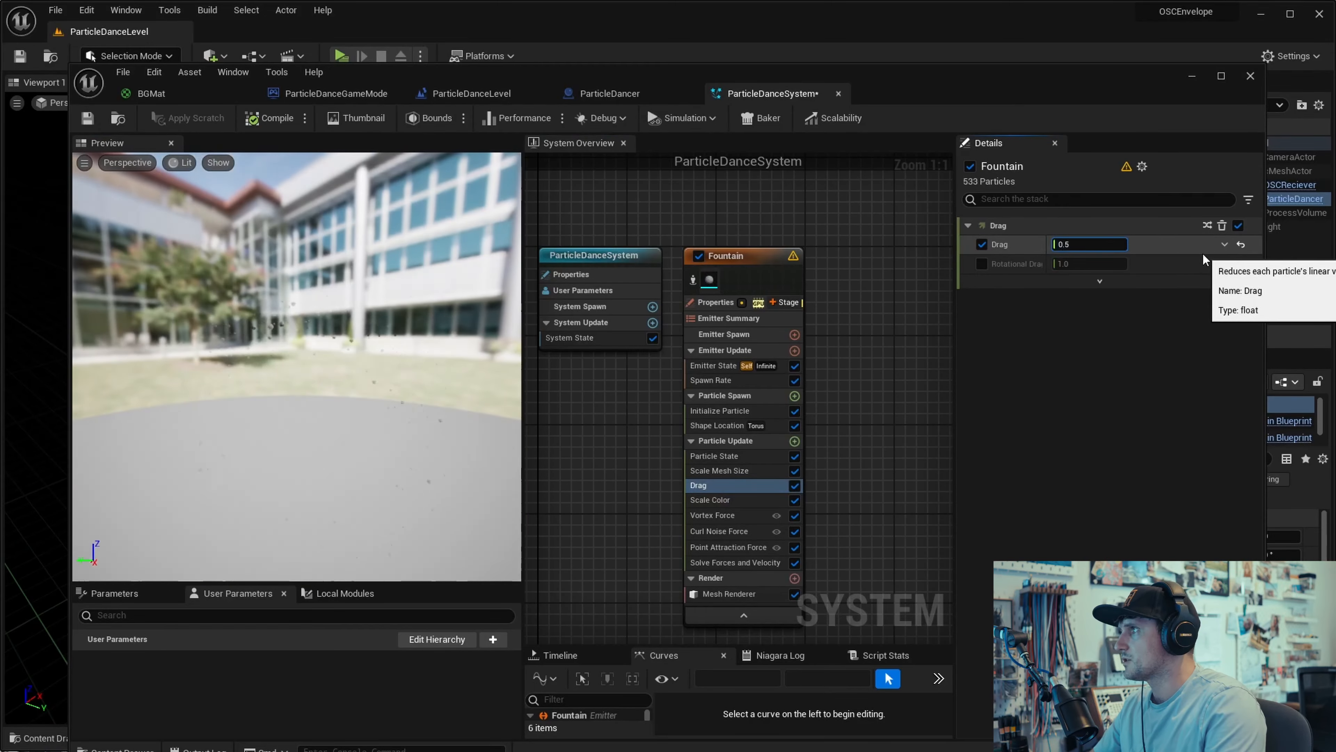
{"action": "type", "text": "1"}
{"action": "key", "text": "Return"}
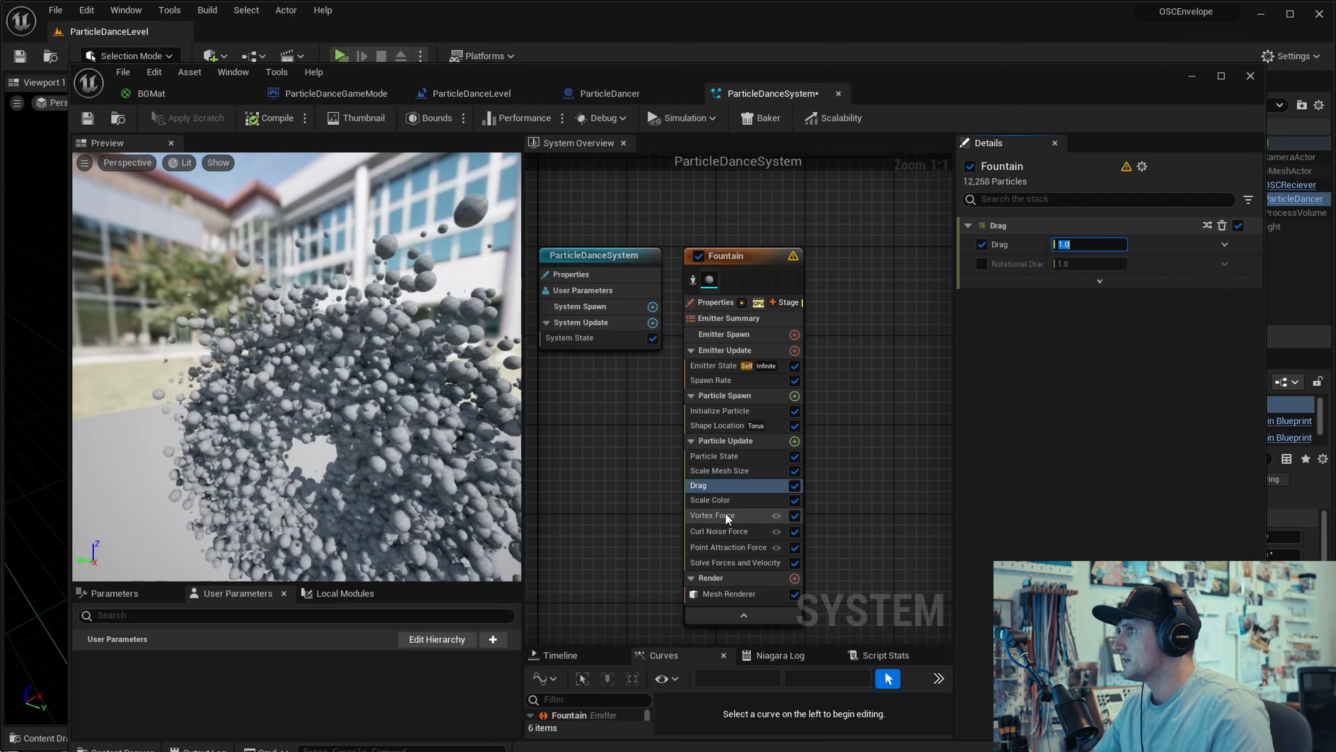
Step: Set the Point Attraction Force's attraction strength to 1 and save the particle system
{"action": "left_click", "coordinate": [725, 513]}
{"action": "left_click", "coordinate": [728, 547]}
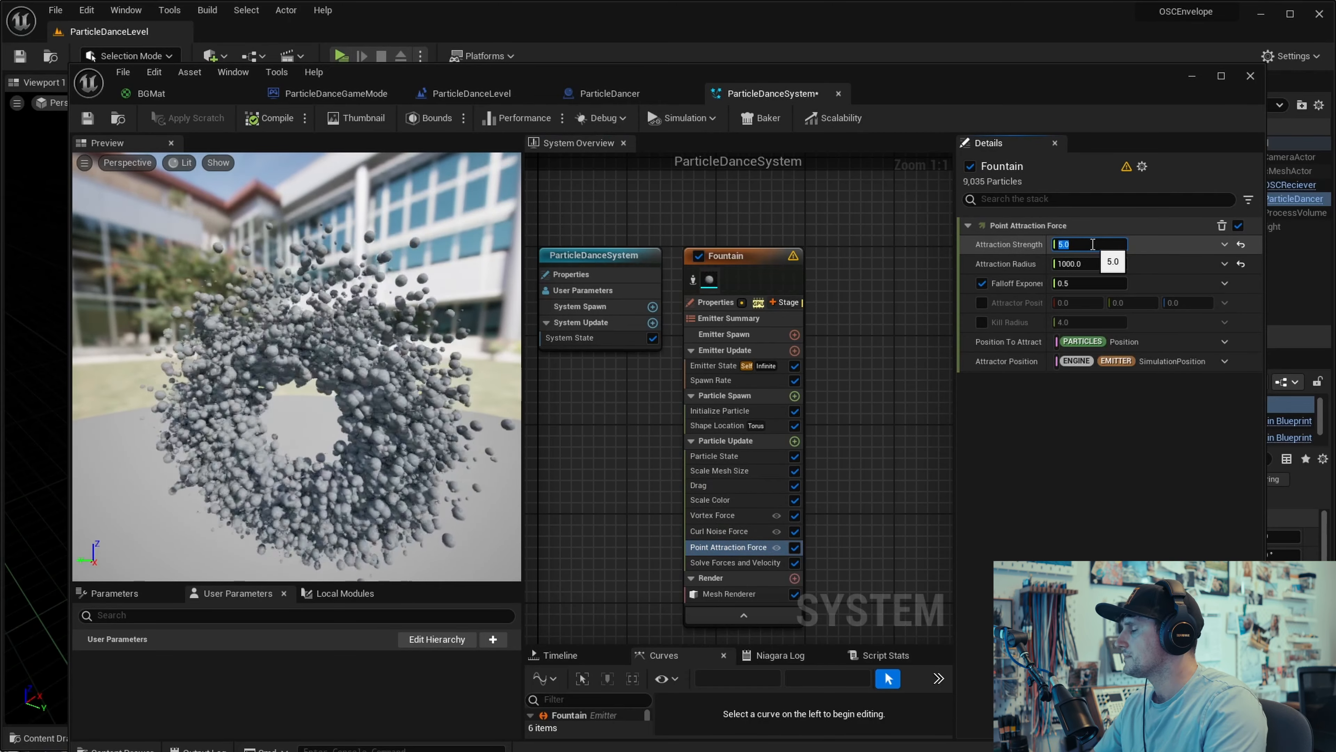
{"action": "type", "text": "1"}
{"action": "key", "text": "Return"}
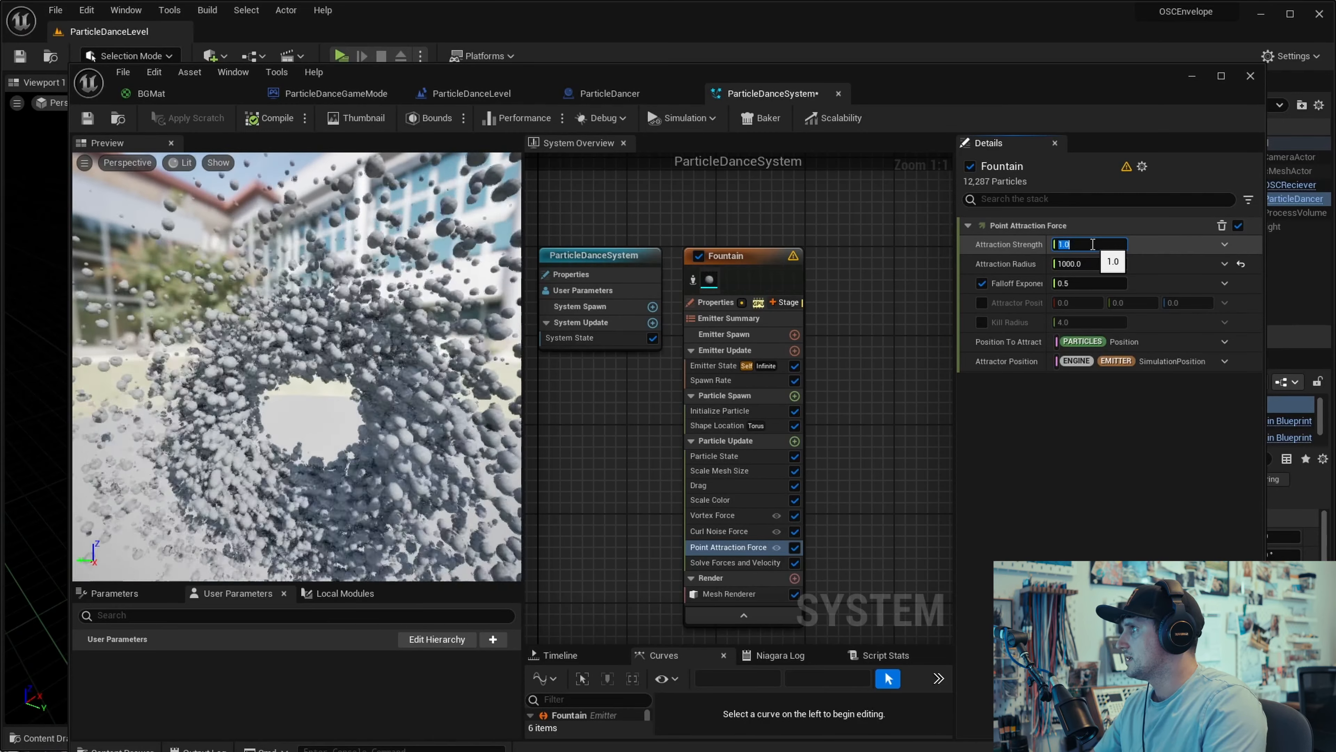
{"action": "mouse_move", "coordinate": [379, 326]}
{"action": "left_mouse_down"}
{"action": "mouse_move", "coordinate": [394, 329]}
{"action": "mouse_move", "coordinate": [390, 345]}
{"action": "left_mouse_up"}
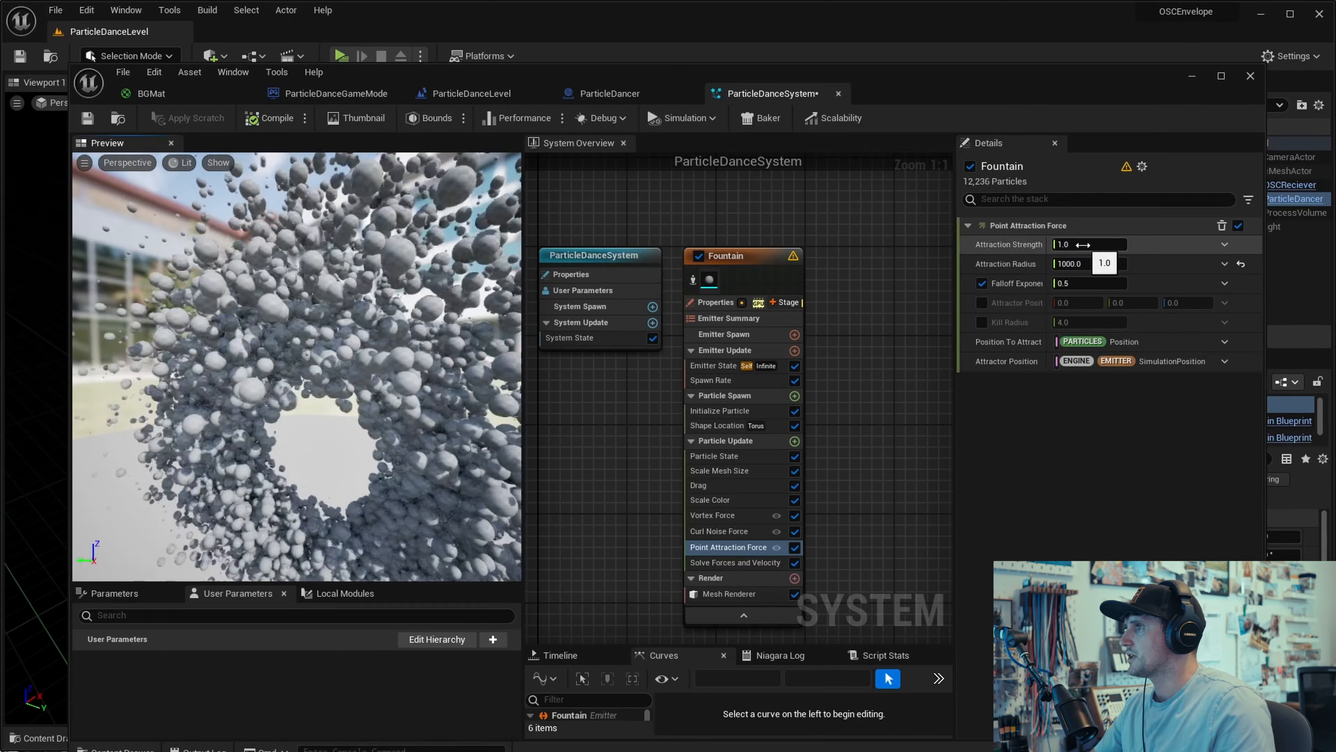
{"action": "key", "text": "ctrl+s"}
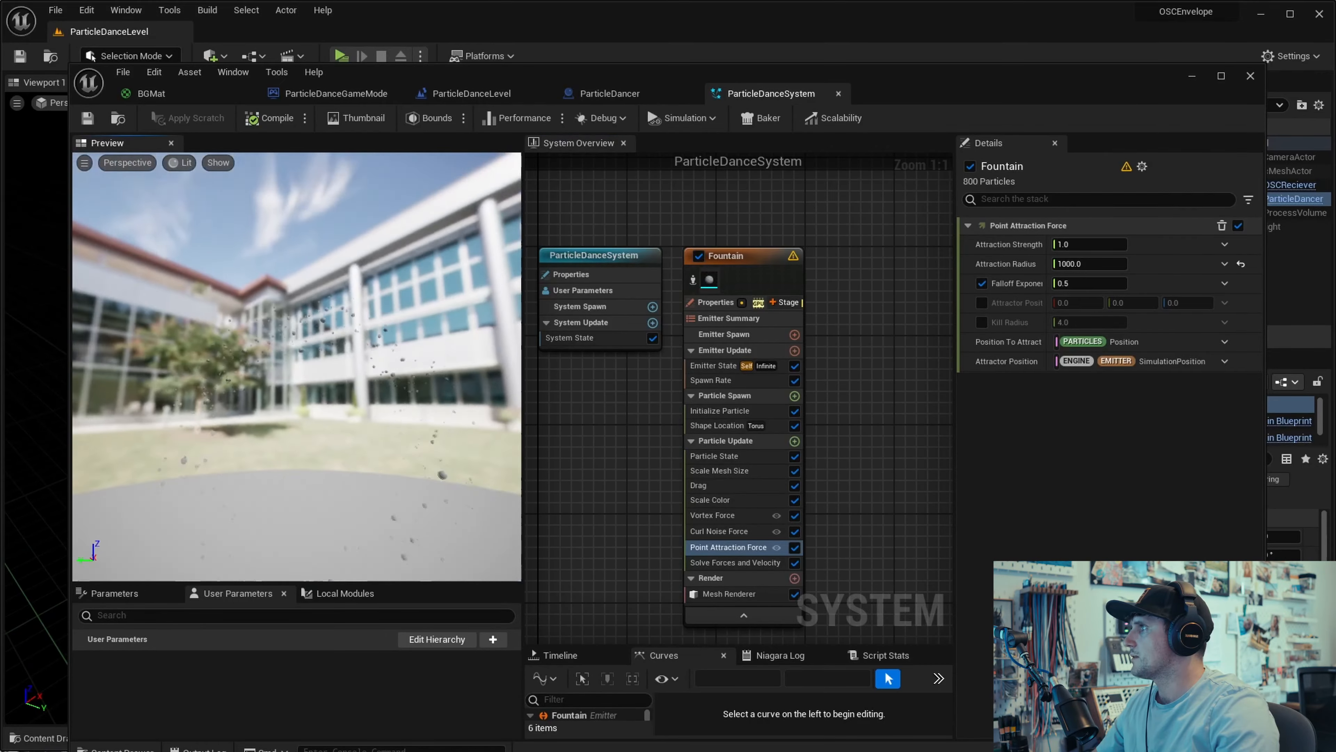
Step: Make more room below the preview for the user parameters and add a float user parameter named Pulse
{"action": "scroll", "coordinate": [368, 500], "scroll_direction": "up", "scroll_amount": 5}
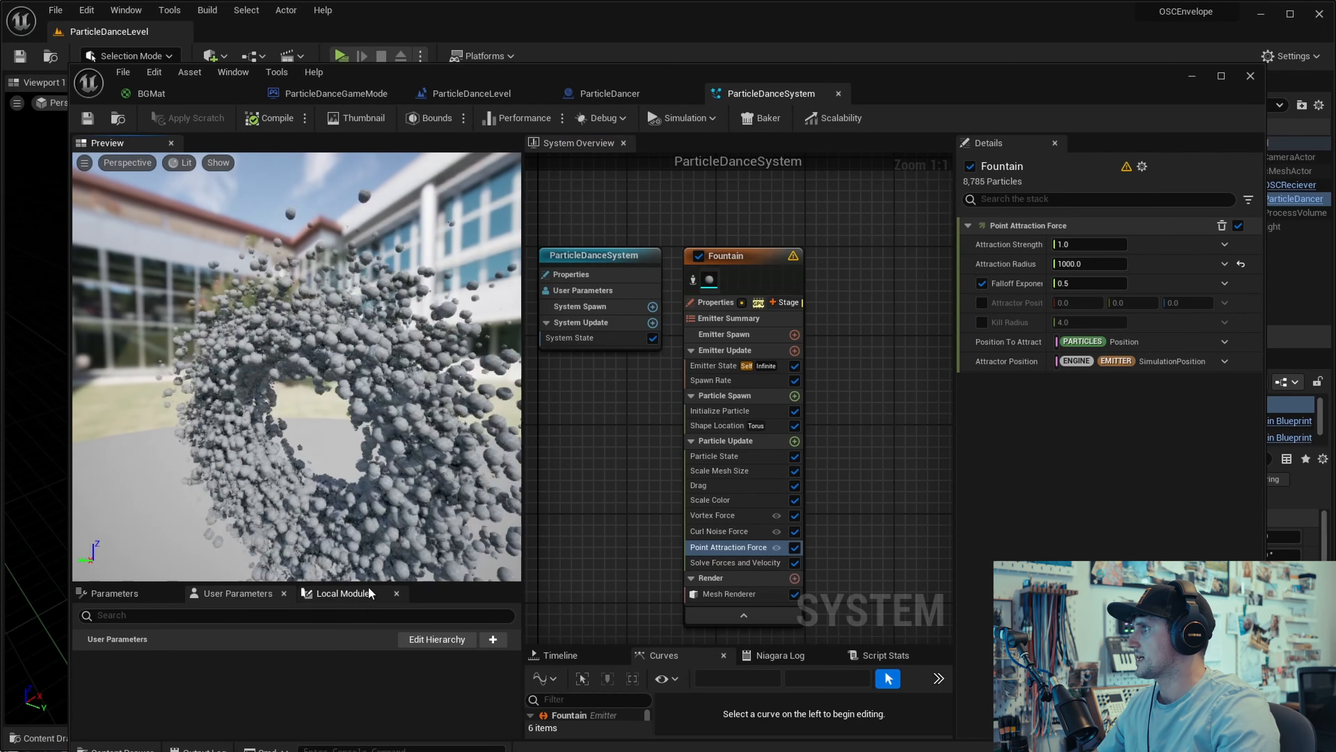
{"action": "left_click_drag", "start_coordinate": [375, 585], "coordinate": [375, 545]}
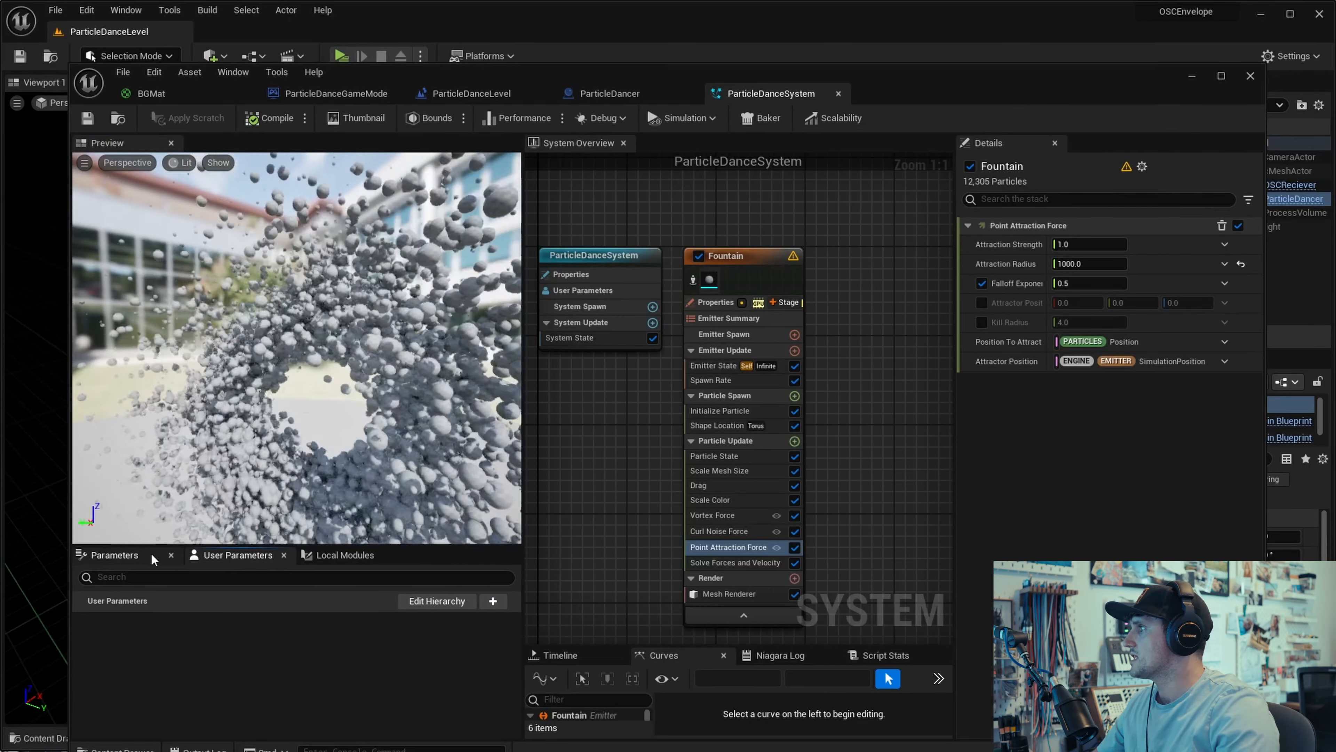
{"action": "left_click", "coordinate": [108, 555]}
{"action": "left_click", "coordinate": [344, 556]}
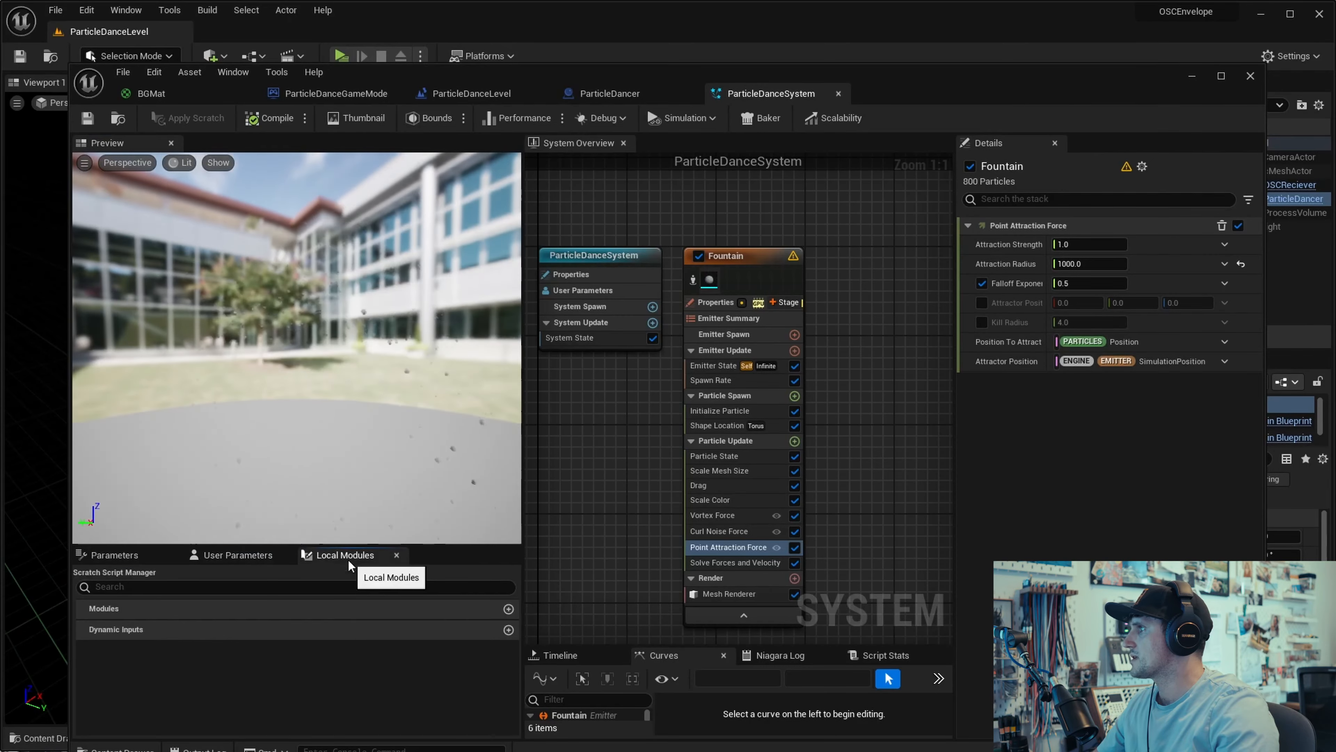
{"action": "left_click", "coordinate": [241, 556]}
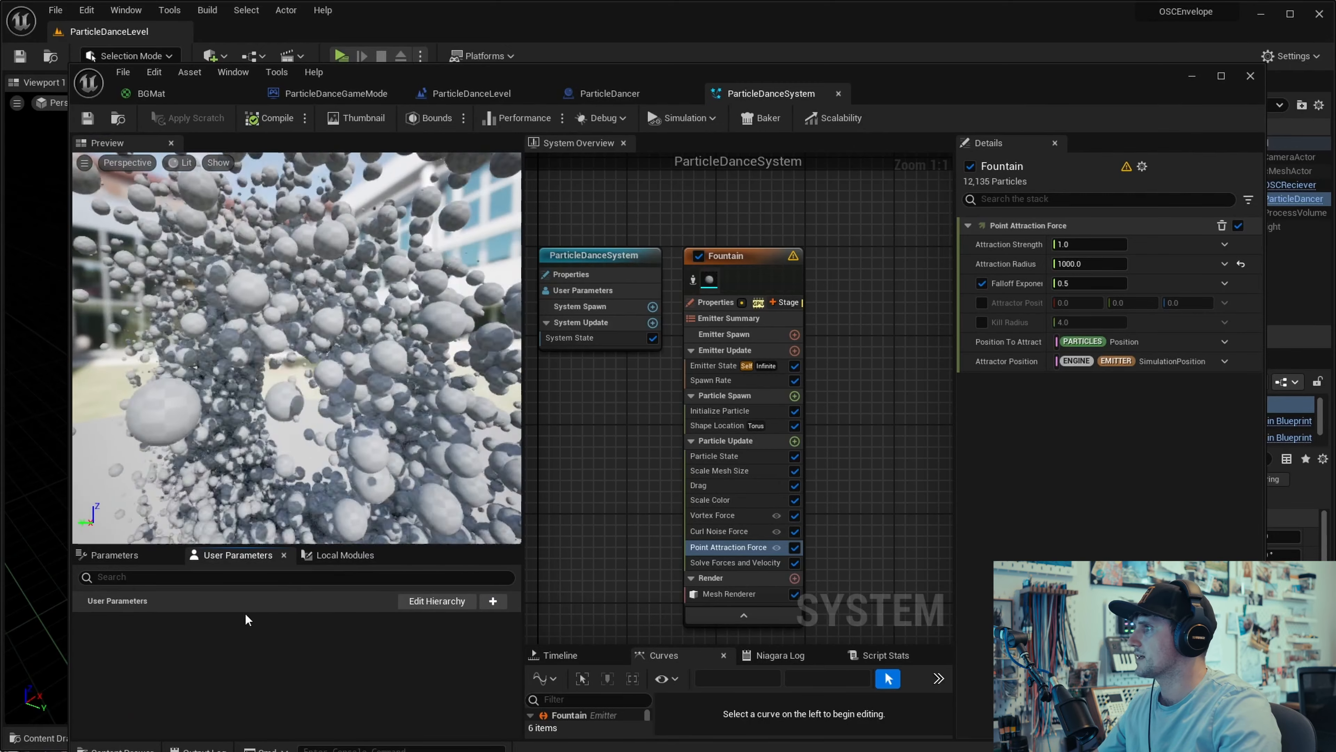
{"action": "left_click", "coordinate": [493, 602]}
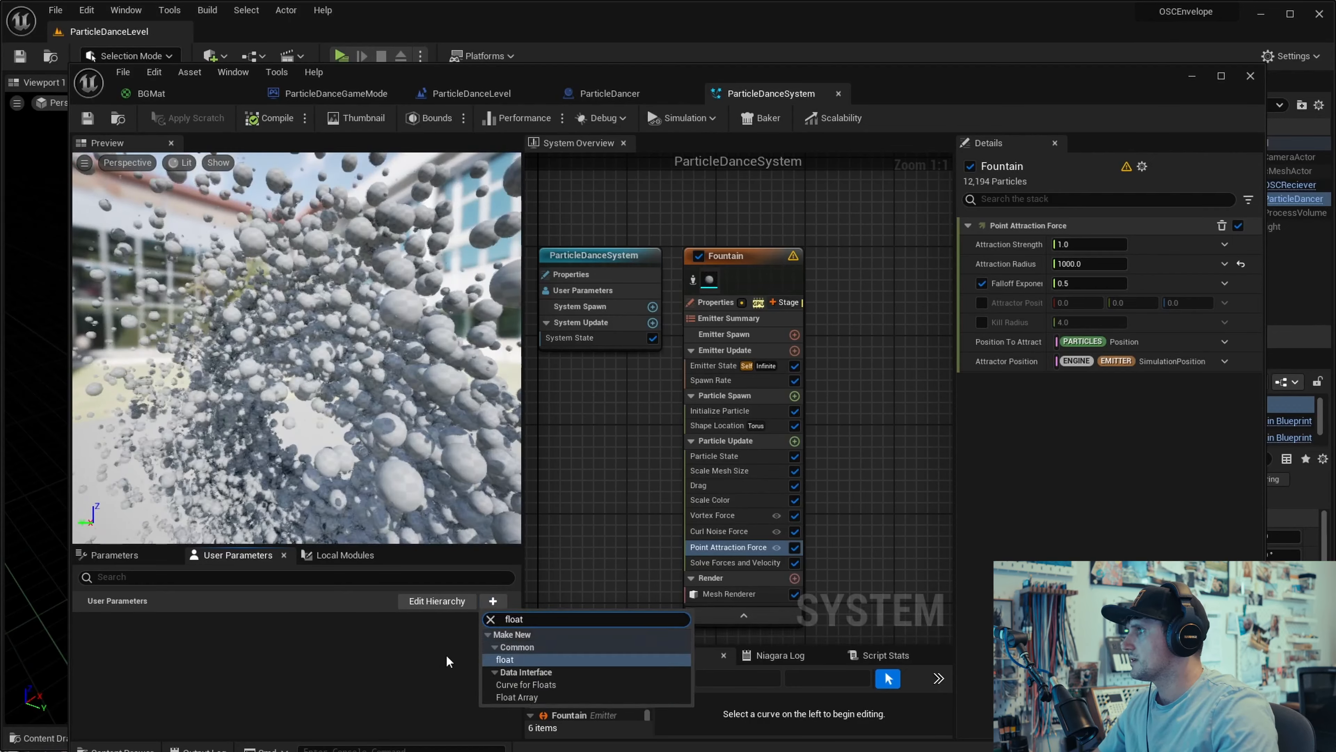
{"action": "left_click", "coordinate": [505, 640]}
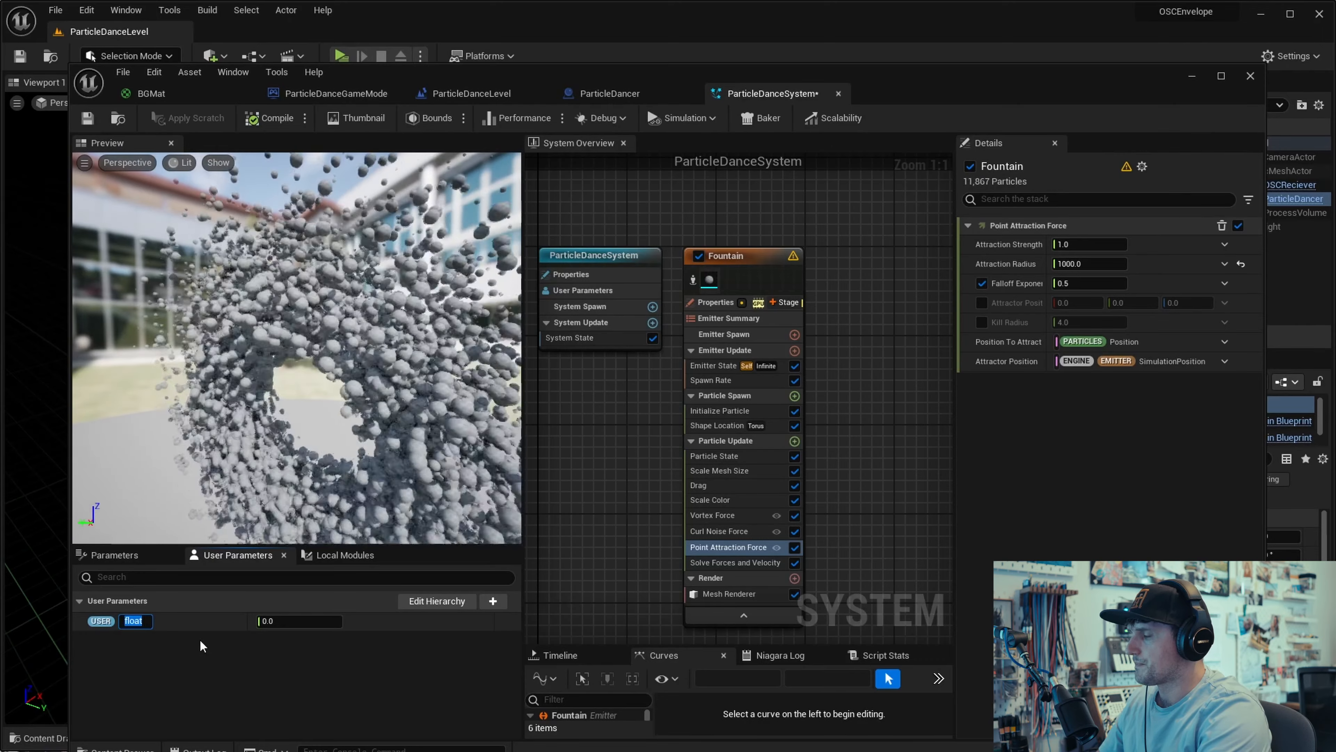
{"action": "type", "text": "Pulse"}
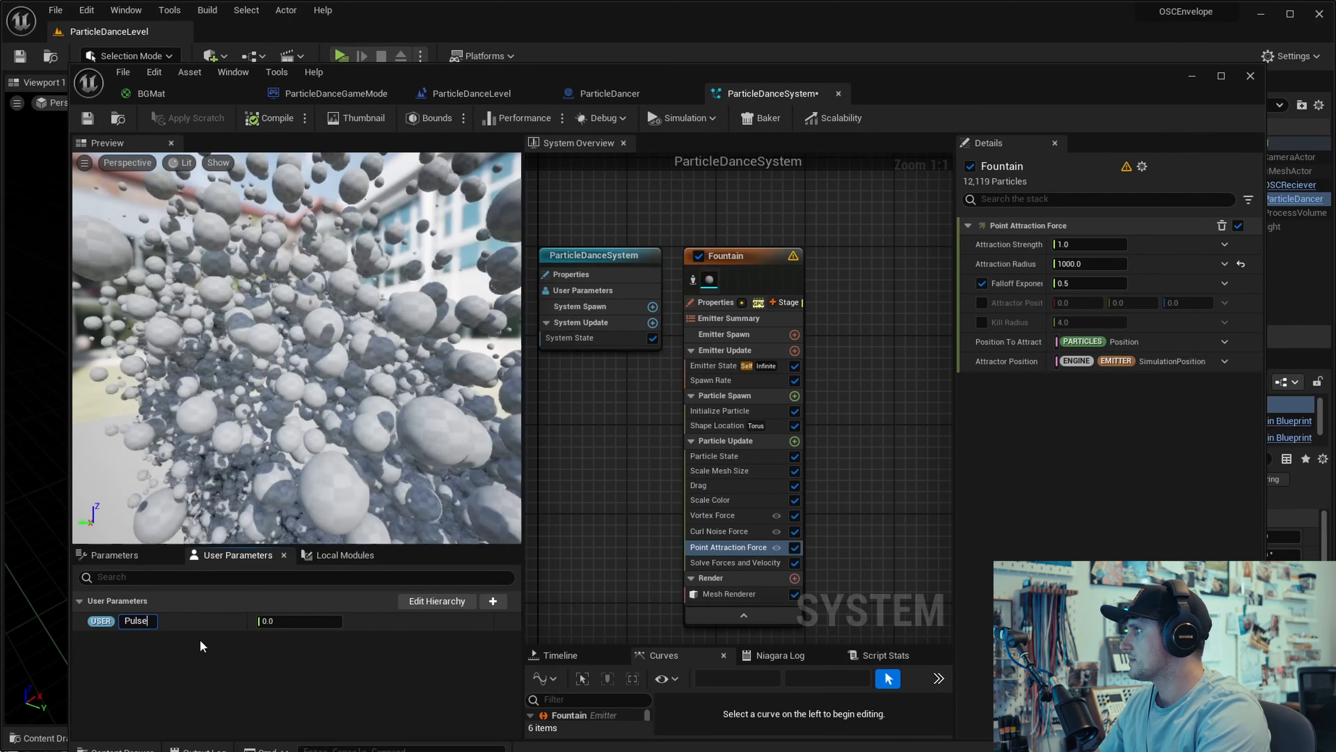
{"action": "key", "text": "Return"}
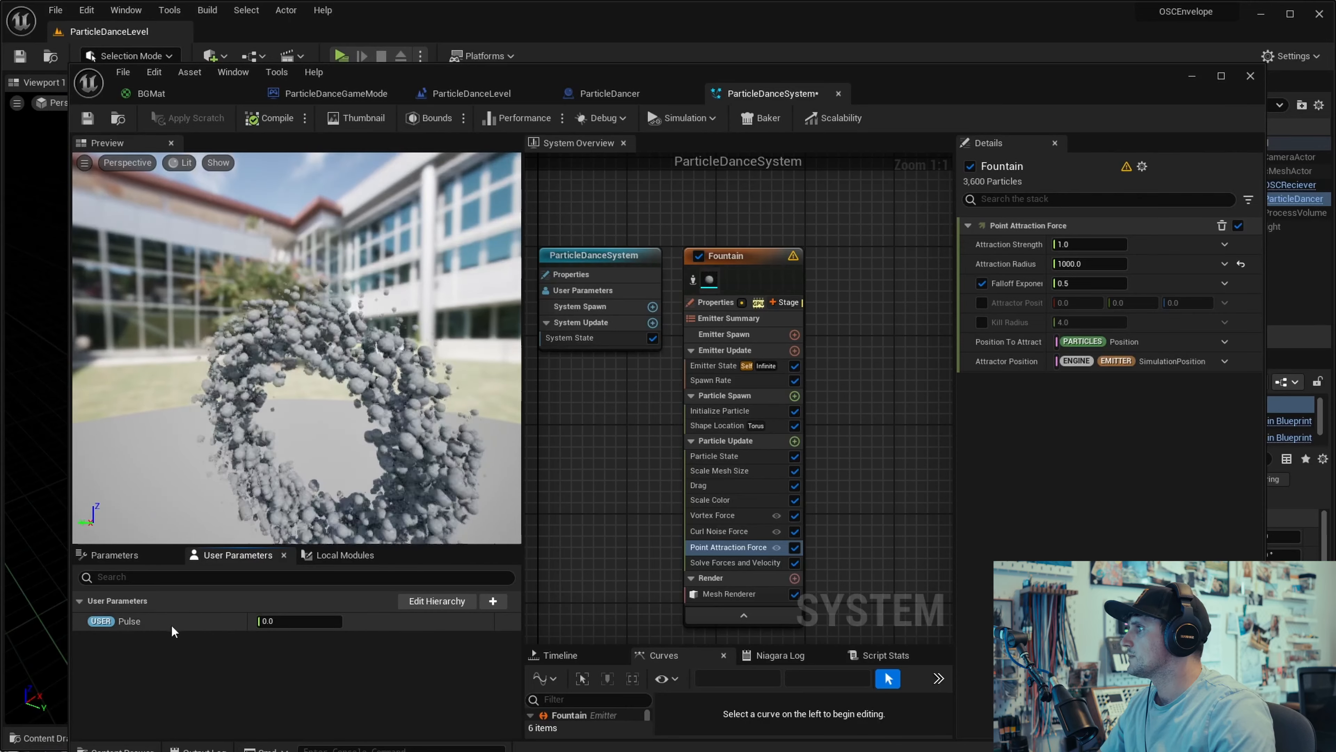
Step: Rename the Pulse user parameter to PushOut
{"action": "right_click", "coordinate": [129, 619]}
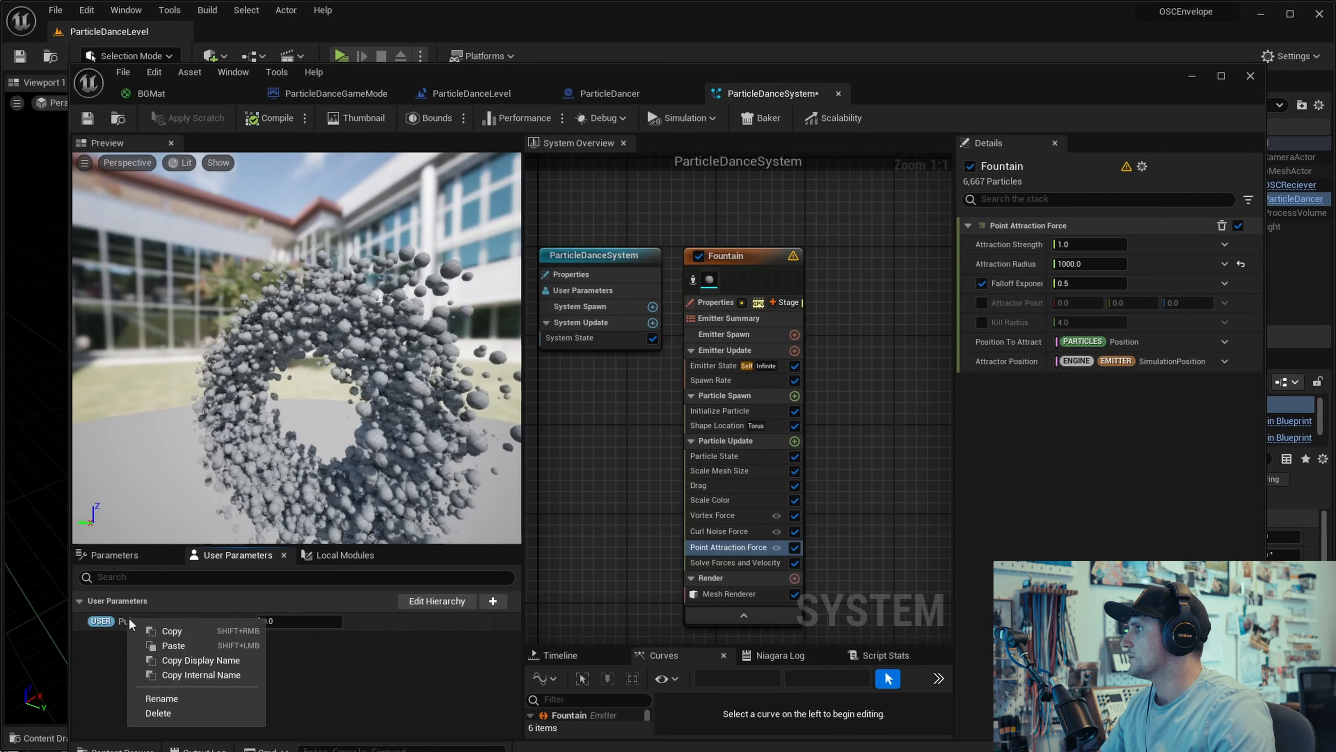
{"action": "left_click", "coordinate": [178, 698]}
{"action": "type", "text": "PushOut"}
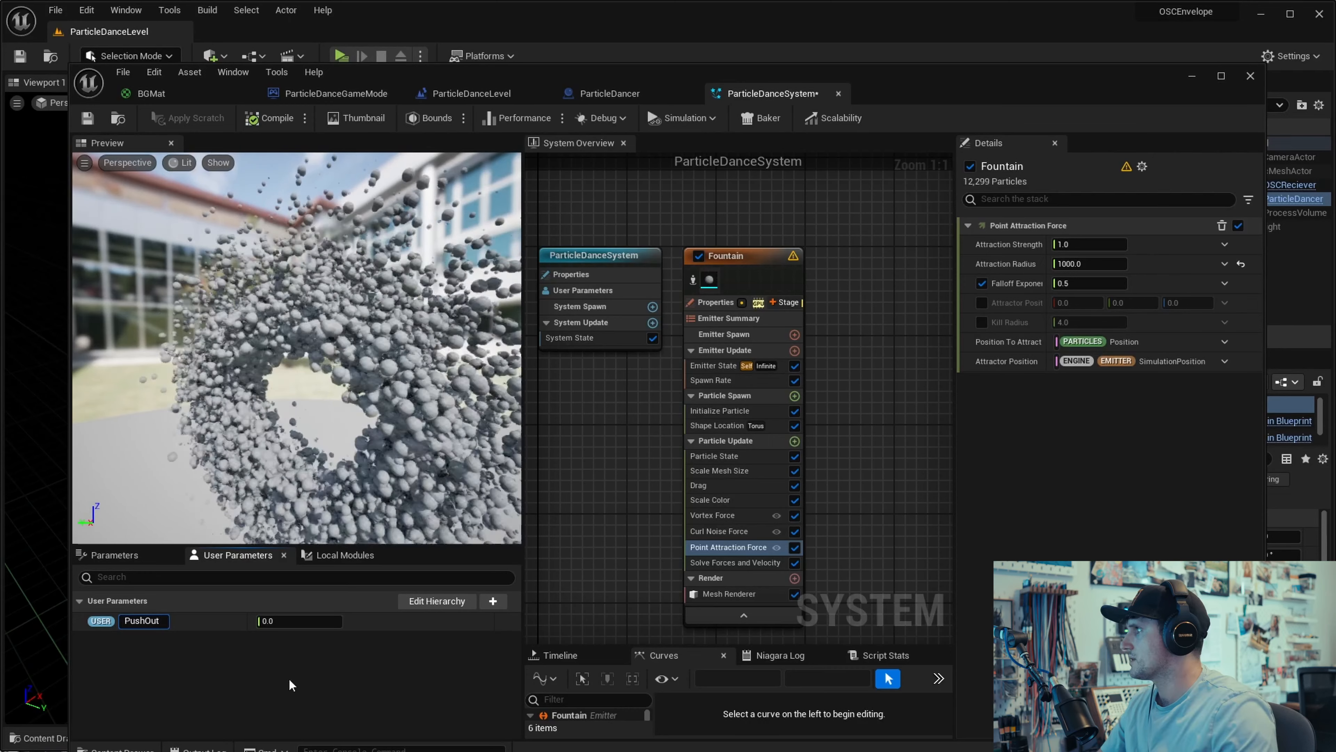
{"action": "key", "text": "Return"}
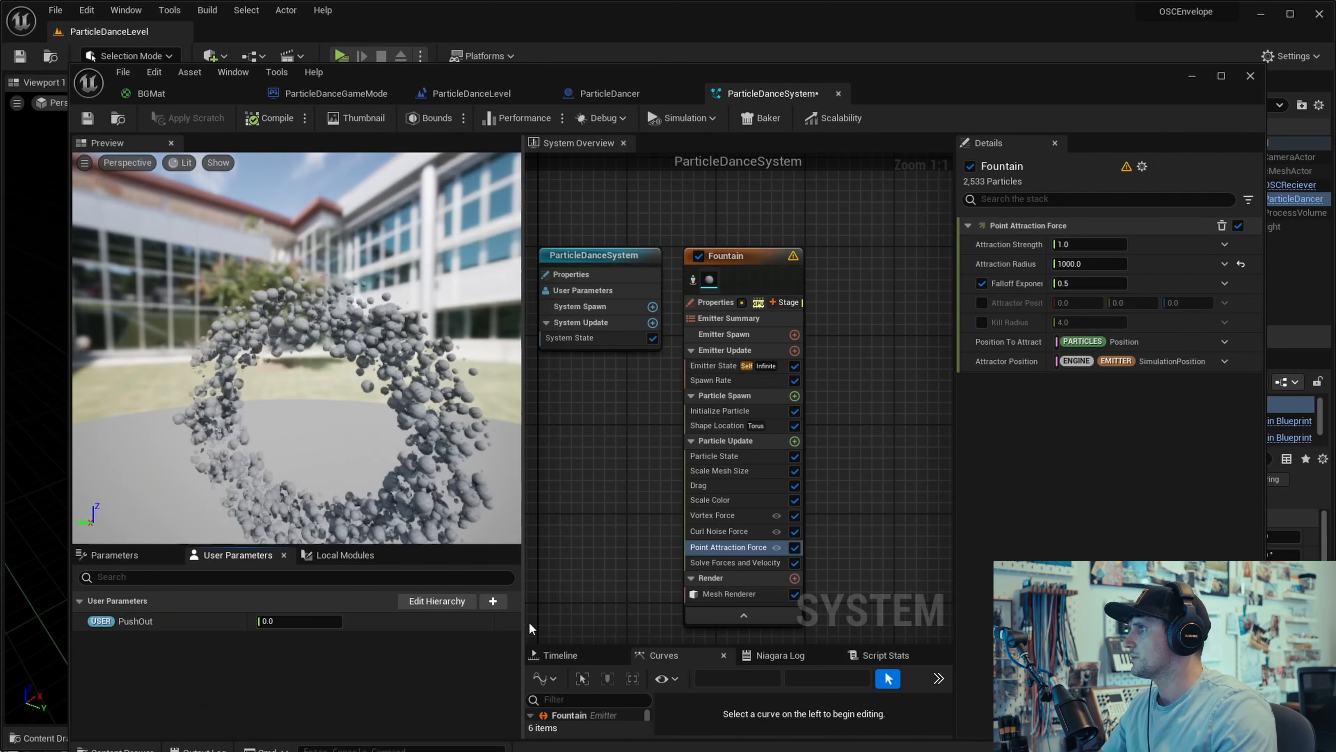
Step: Add a second float user parameter named Noise
{"action": "type", "text": "float"}
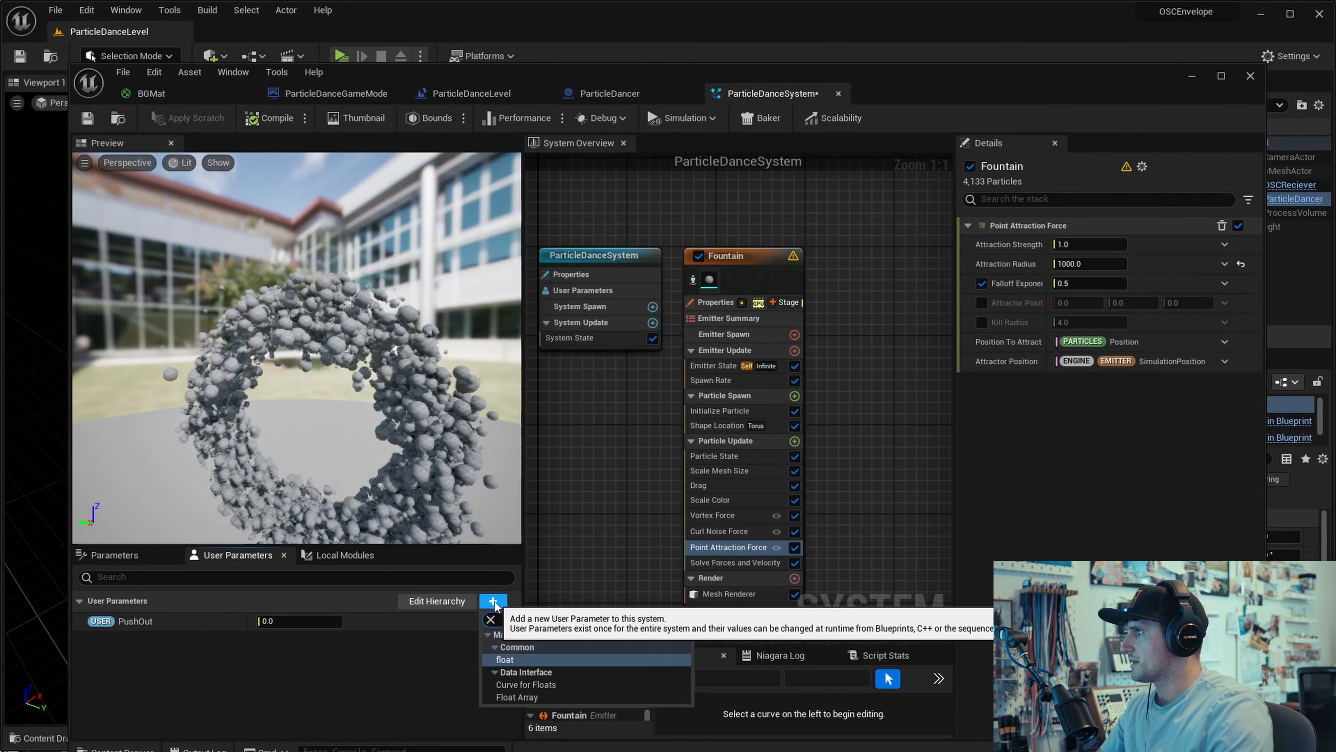
{"action": "left_click", "coordinate": [506, 660]}
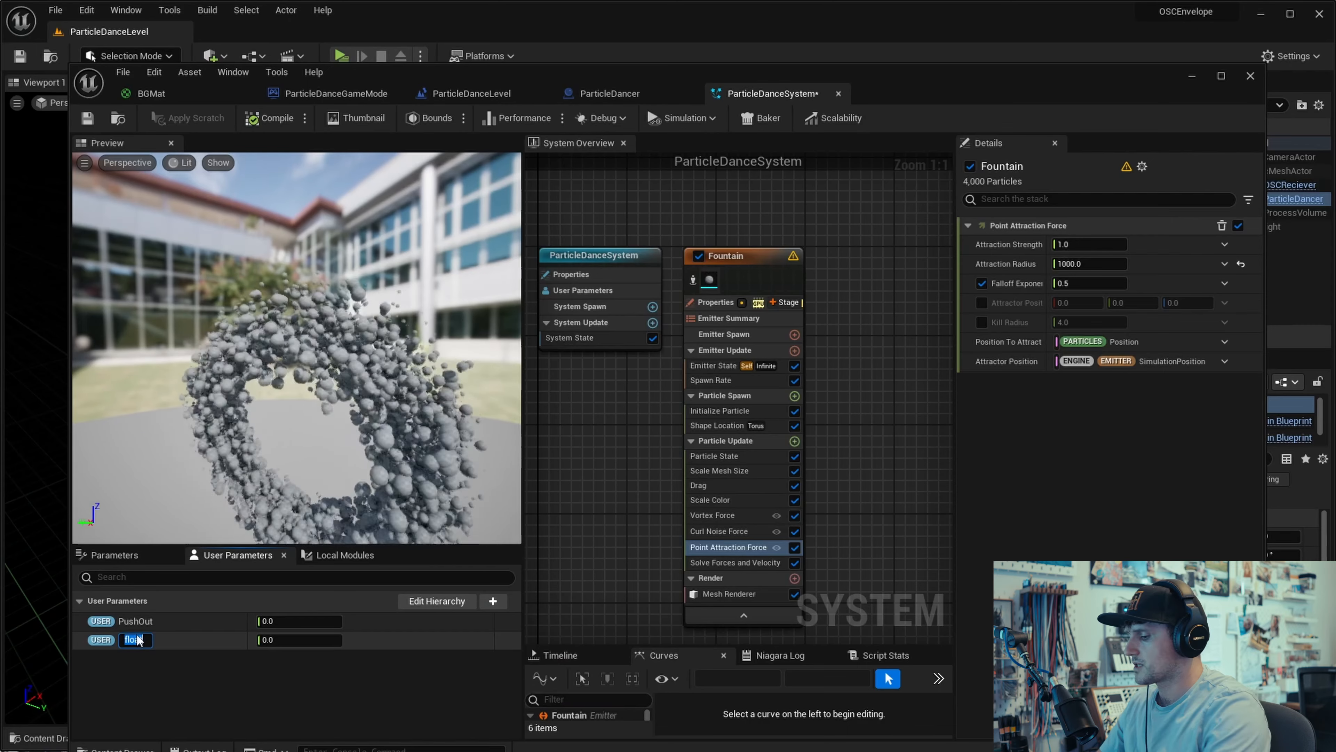
{"action": "key", "text": "Return"}
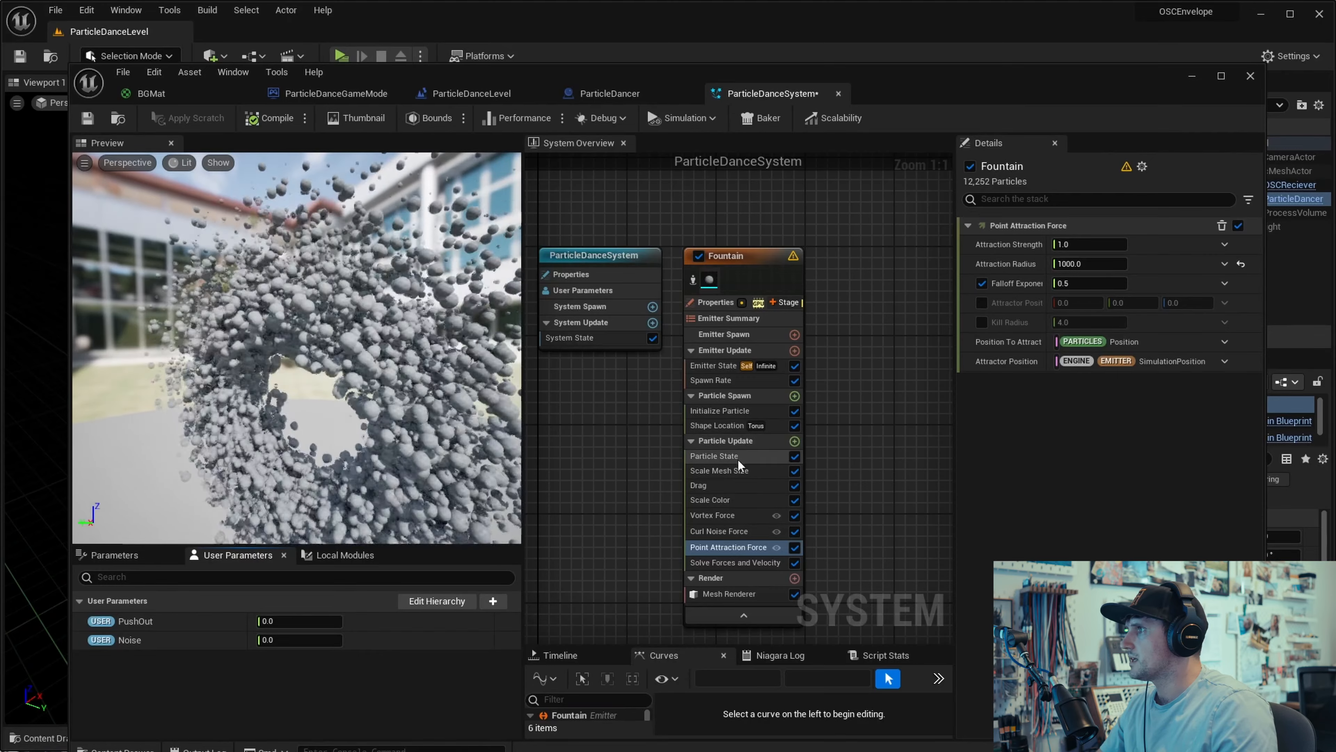
Step: Check the Vortex Force and Curl Noise Force settings and set the Noise user parameter's default value to 150
{"action": "left_click", "coordinate": [731, 514]}
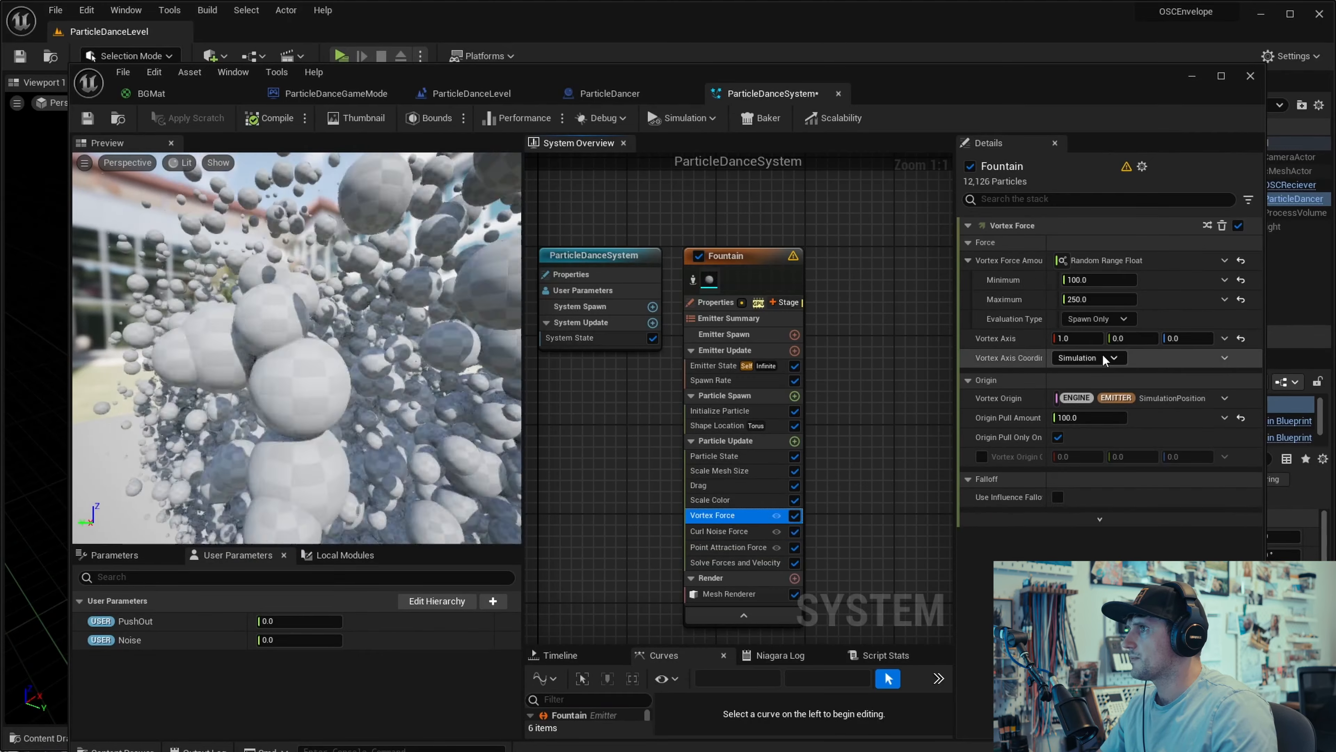
{"action": "left_click", "coordinate": [720, 531]}
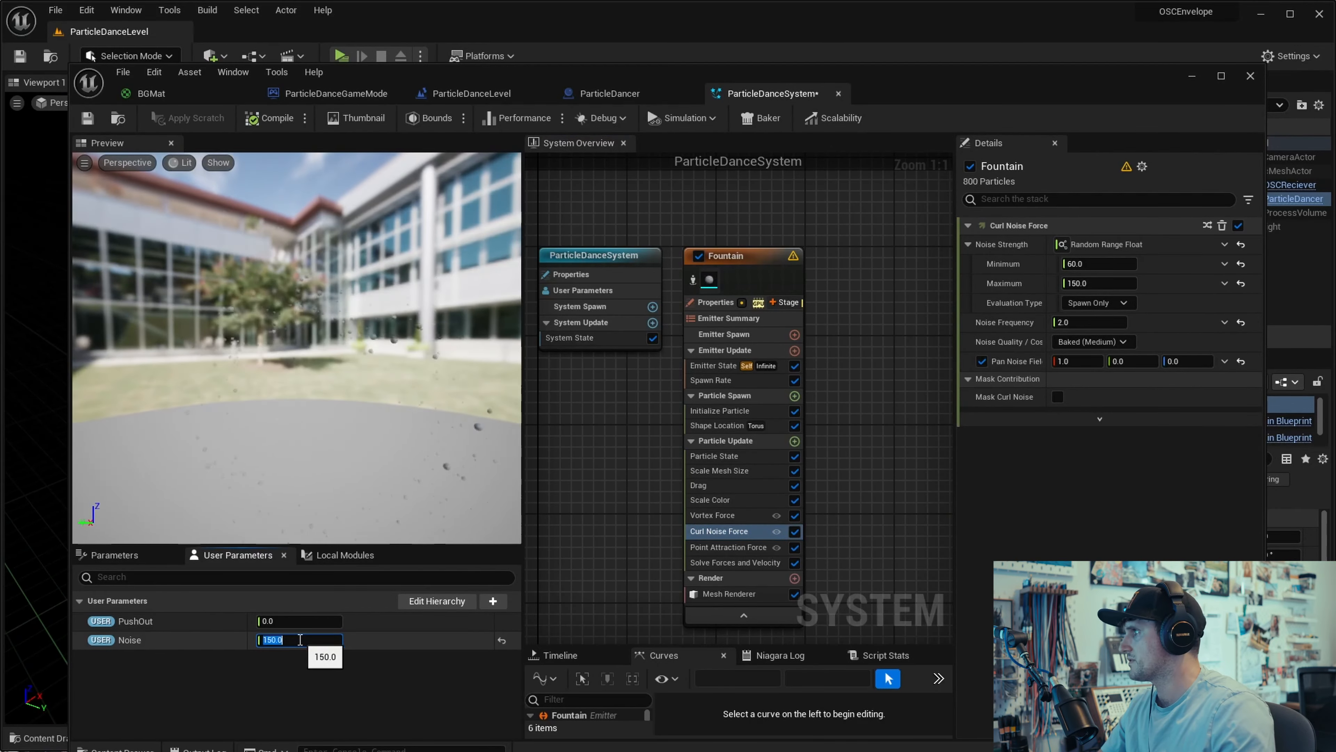
Step: Link the Noise user parameter to the Maximum of the Curl Noise Force's random Noise Strength range
{"action": "left_click_drag", "start_coordinate": [140, 641], "coordinate": [742, 563]}
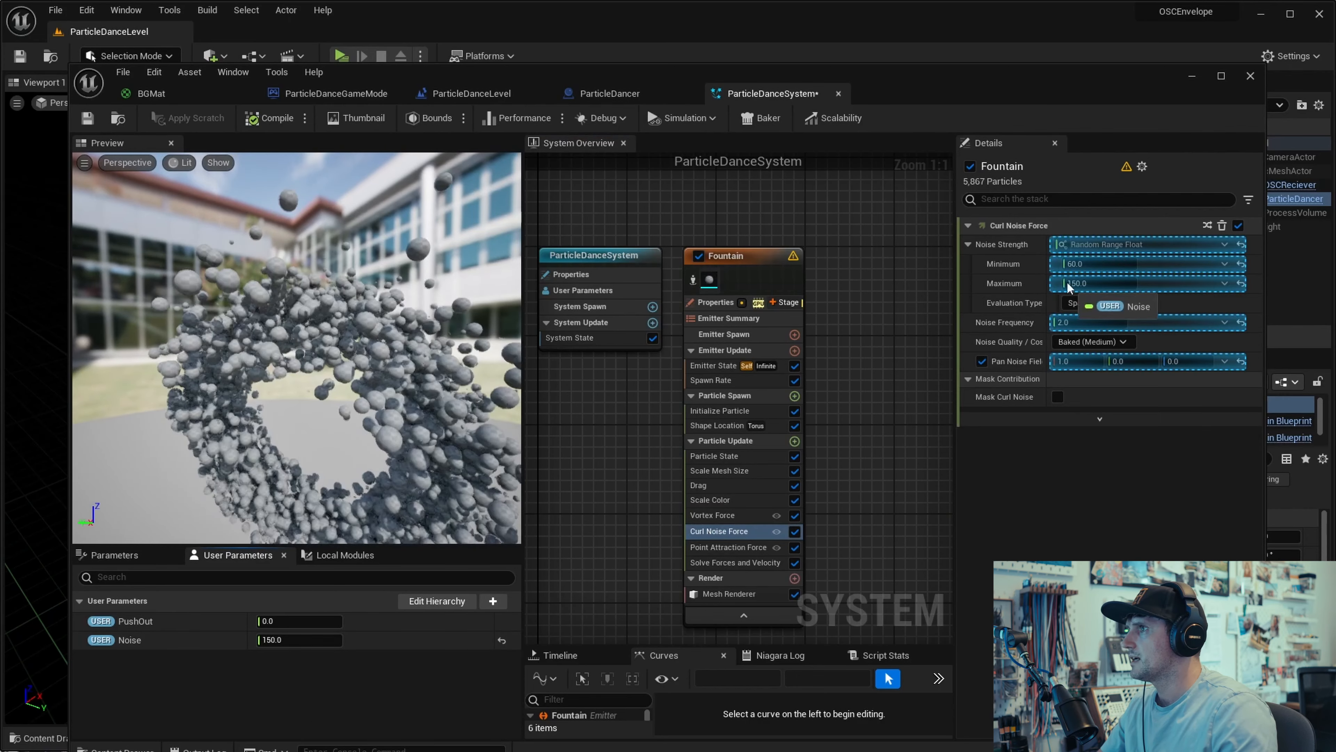
{"action": "left_click_drag", "start_coordinate": [1080, 284], "coordinate": [1080, 282]}
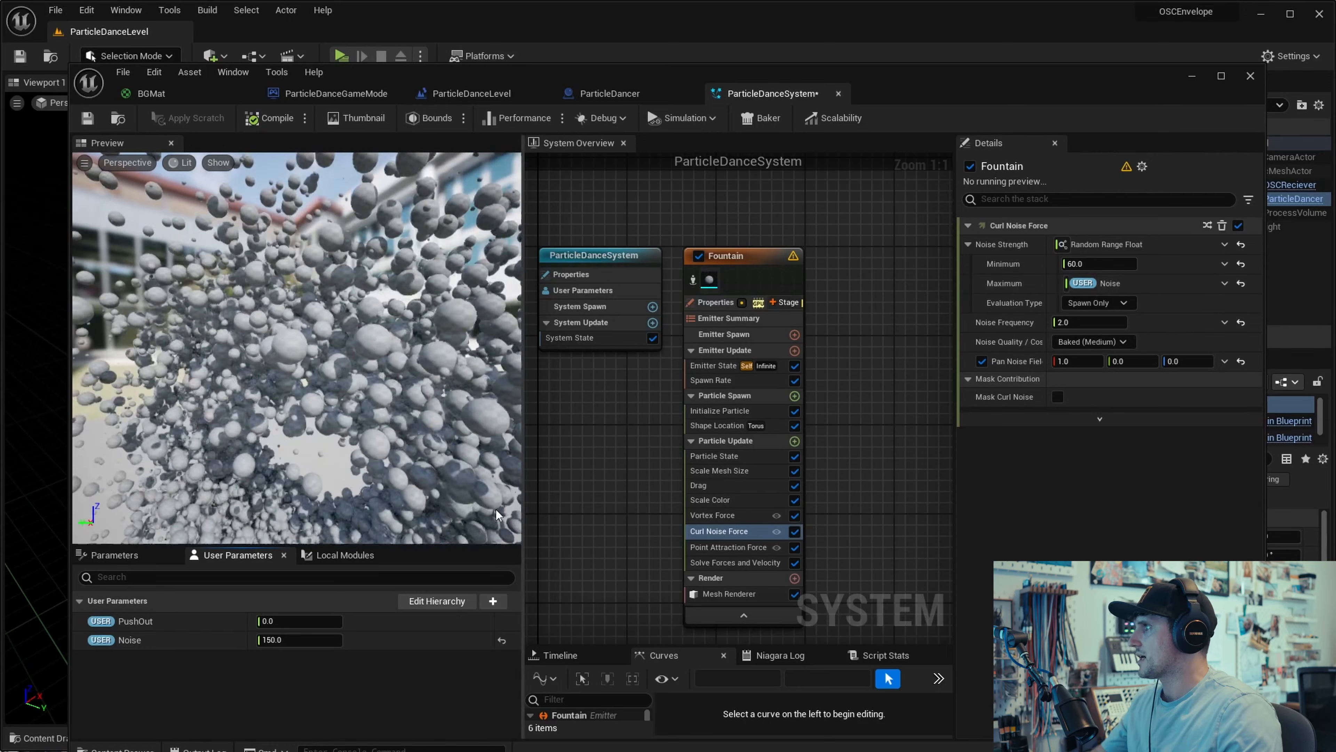
{"action": "left_click", "coordinate": [795, 442]}
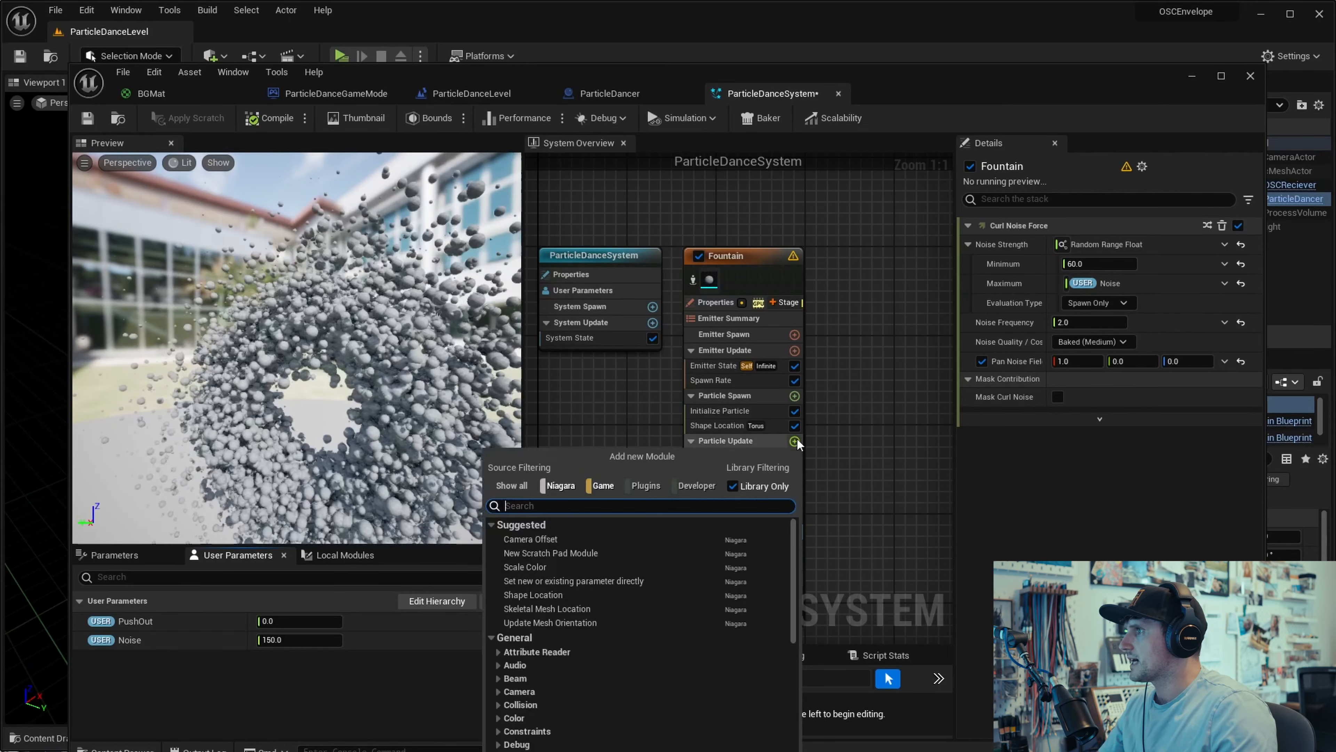
{"action": "type", "text": "point"}
{"action": "key", "text": "BackSpace"}
{"action": "key", "text": "BackSpace"}
{"action": "key", "text": "BackSpace"}
{"action": "type", "text": "oint"}
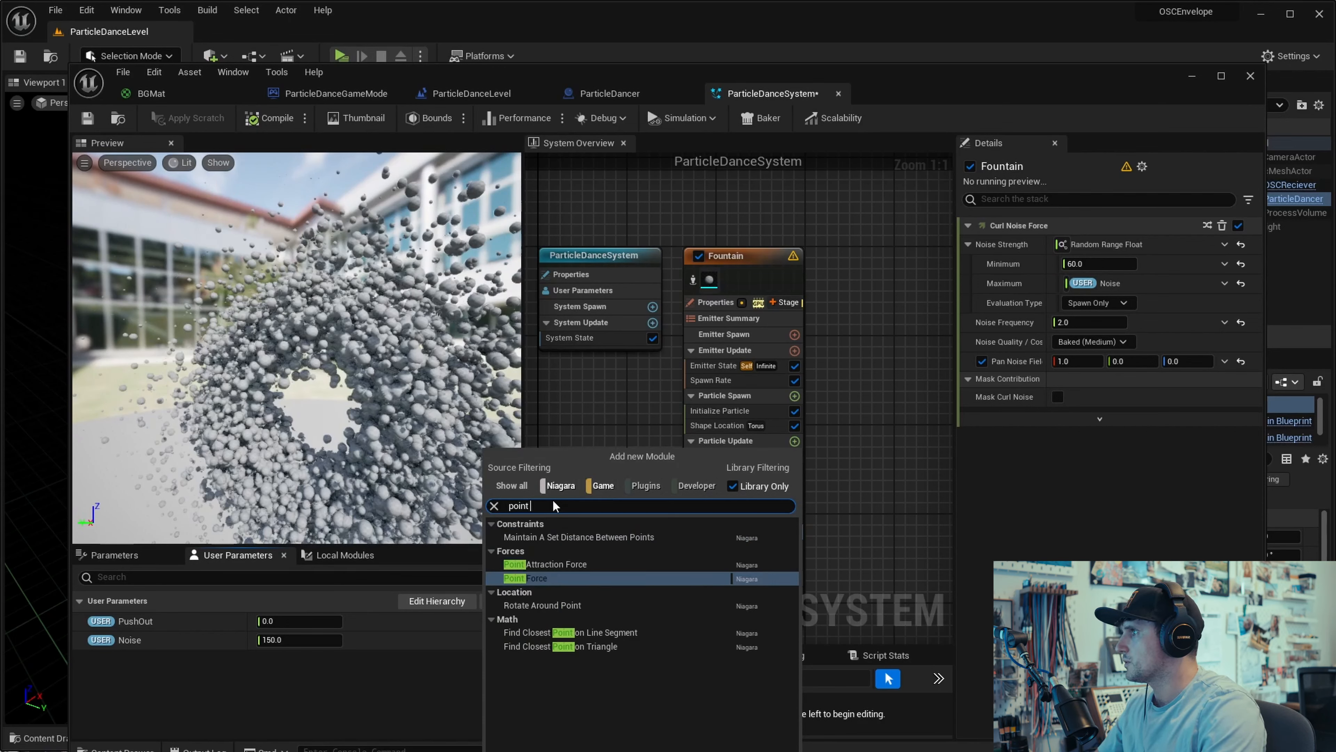
{"action": "key", "text": "Return"}
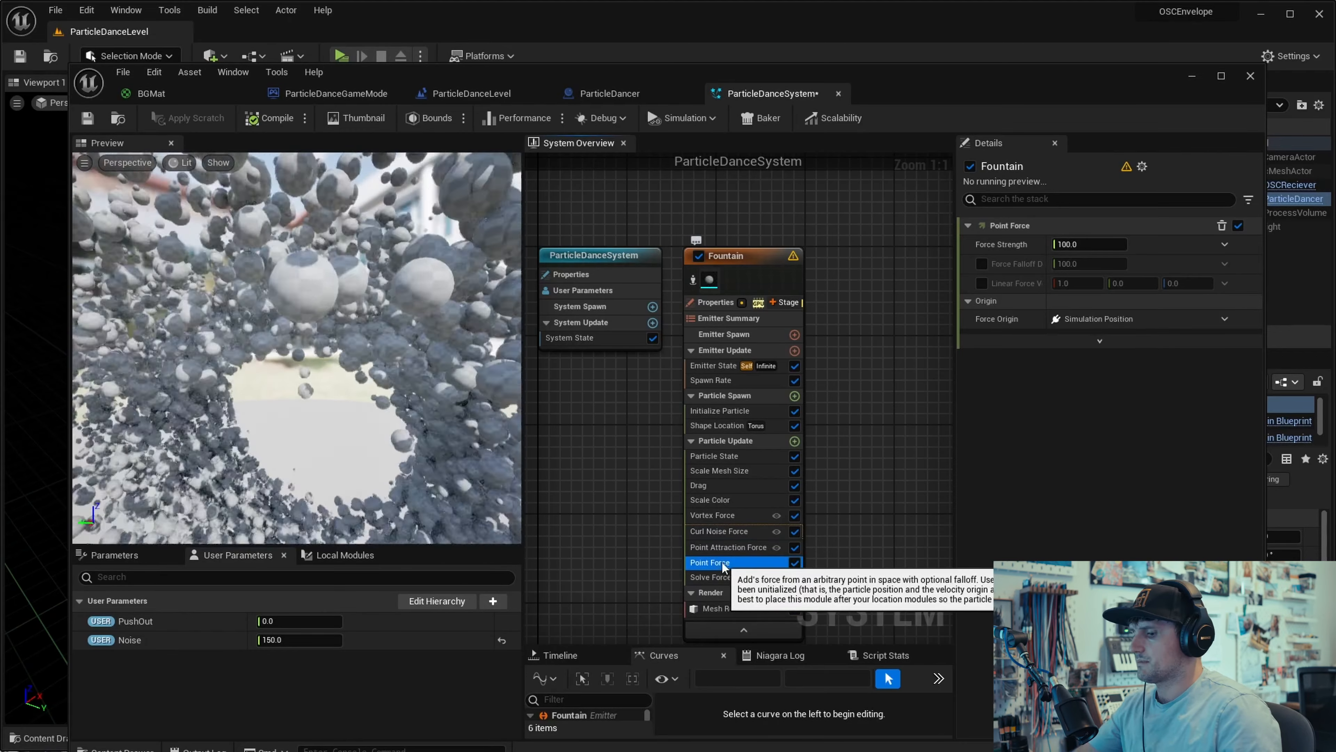
{"action": "key", "text": "Delete"}
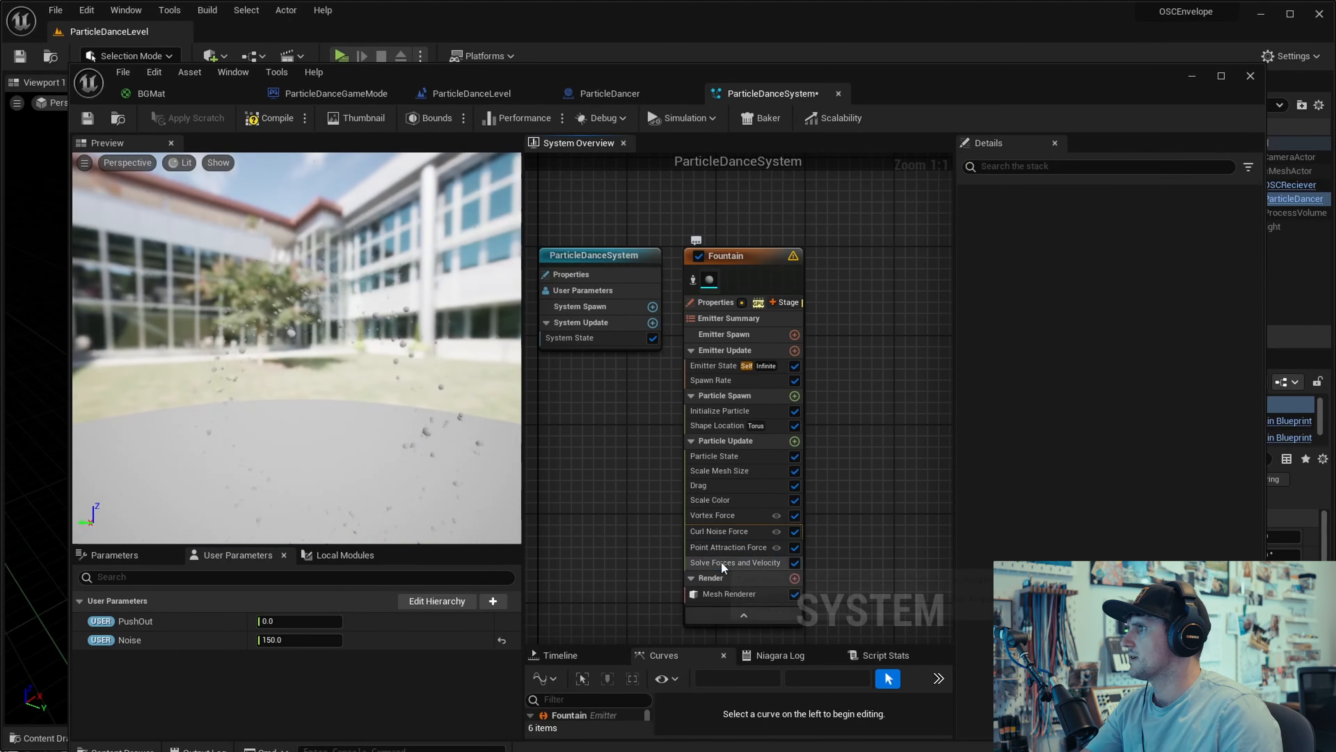
Step: Add a second Point Attraction Force to the Particle Update group and set its Attraction Radius to 1000
{"action": "left_click", "coordinate": [795, 441]}
{"action": "type", "text": "attra"}
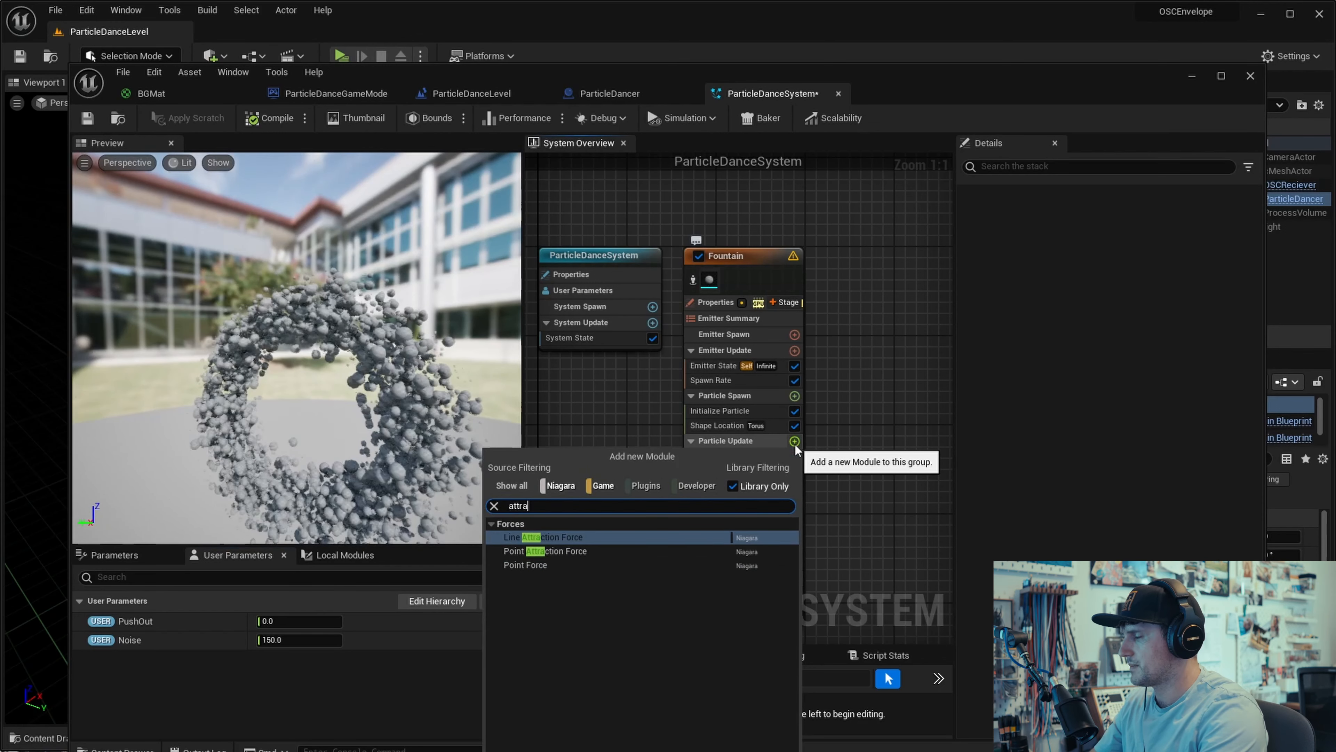
{"action": "type", "text": "c"}
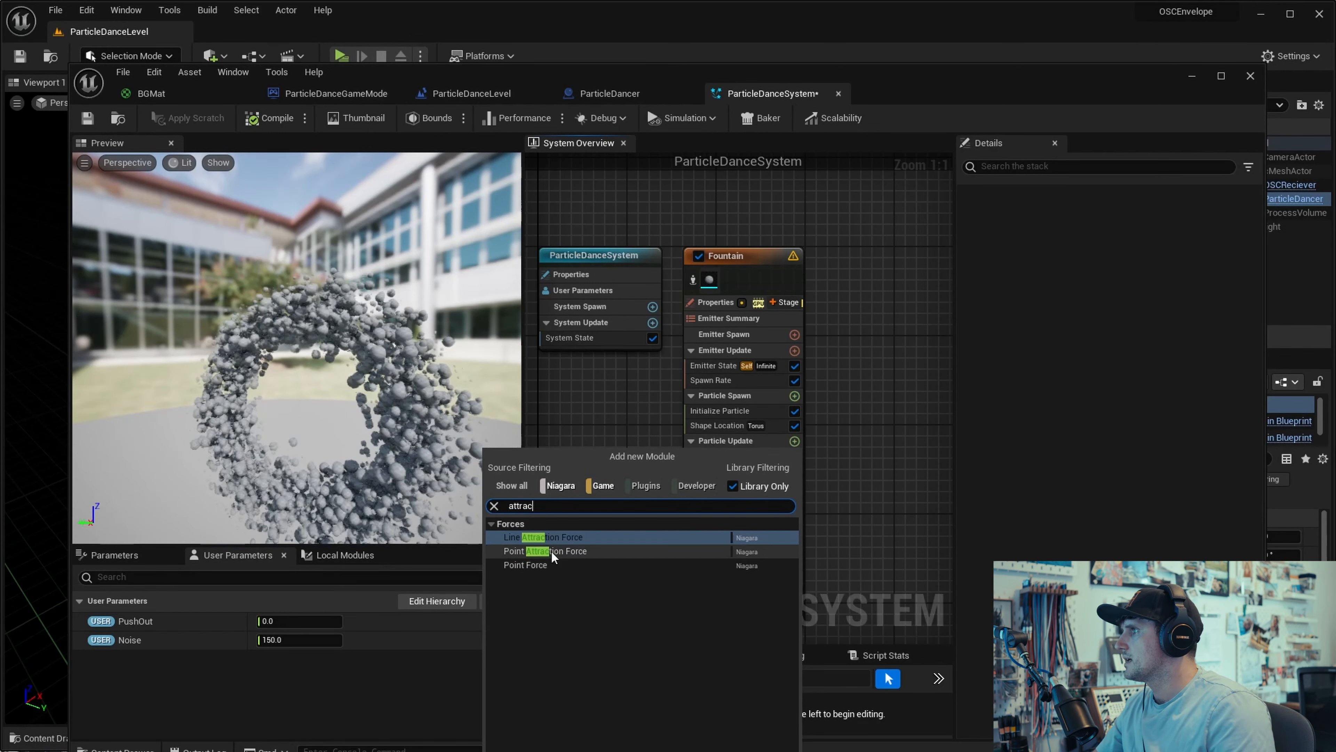
{"action": "left_click", "coordinate": [552, 550]}
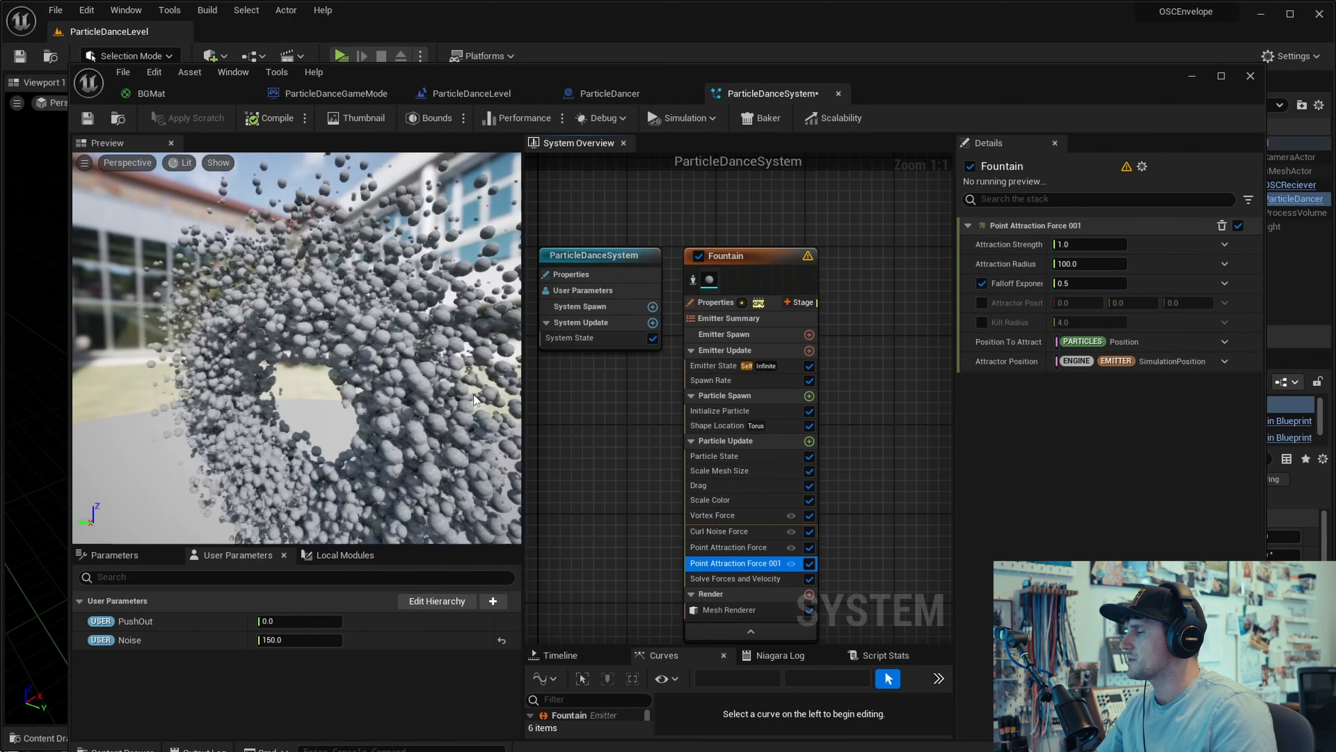
{"action": "left_click", "coordinate": [1100, 265]}
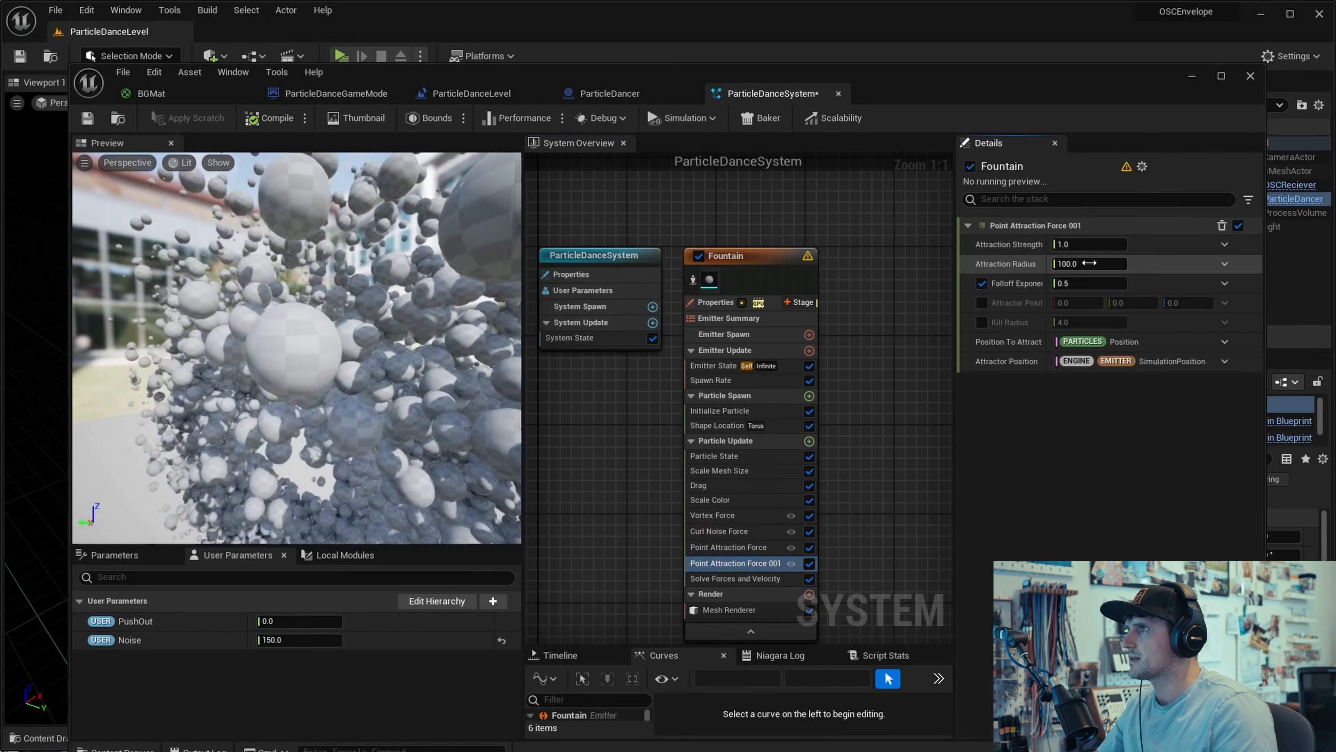
{"action": "type", "text": "10"}
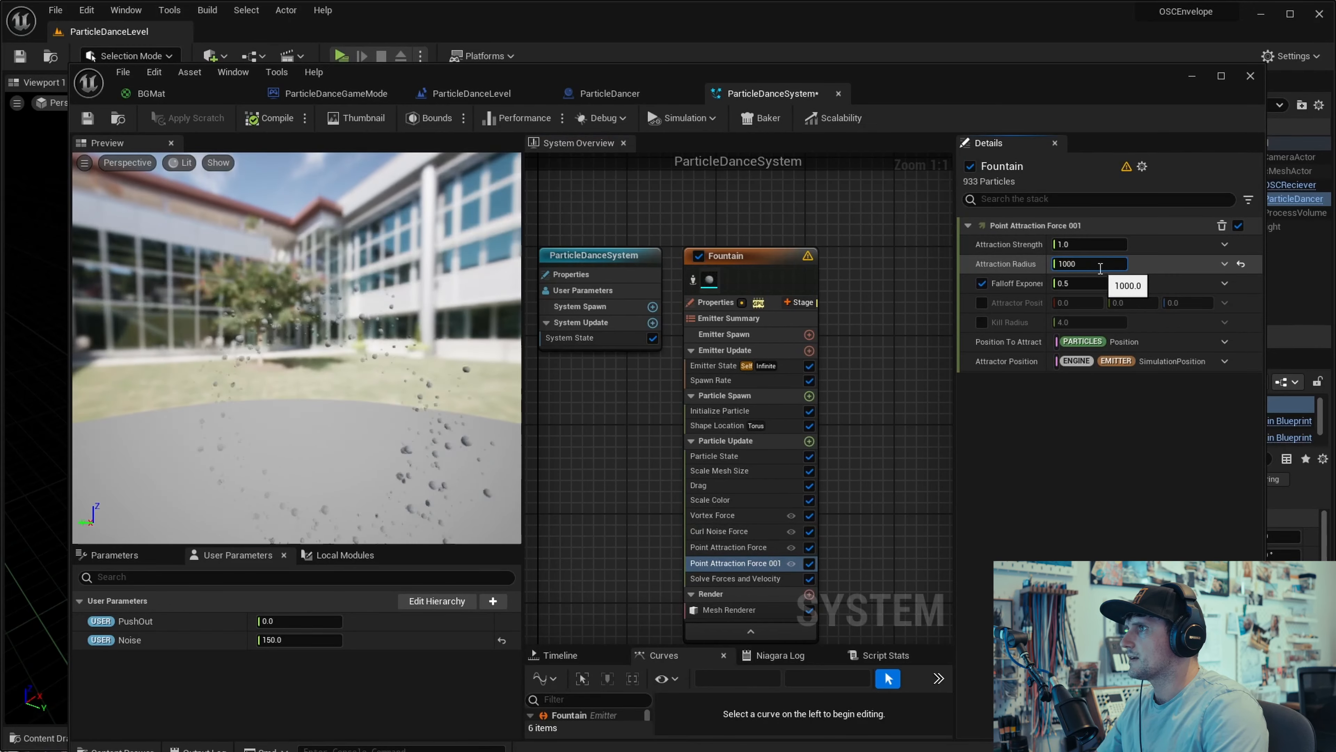
{"action": "key", "text": "Return"}
Step: Try an Attraction Strength of -100 on the second Point Attraction Force
{"action": "left_click", "coordinate": [1102, 246]}
{"action": "type", "text": "-100"}
{"action": "key", "text": "Return"}
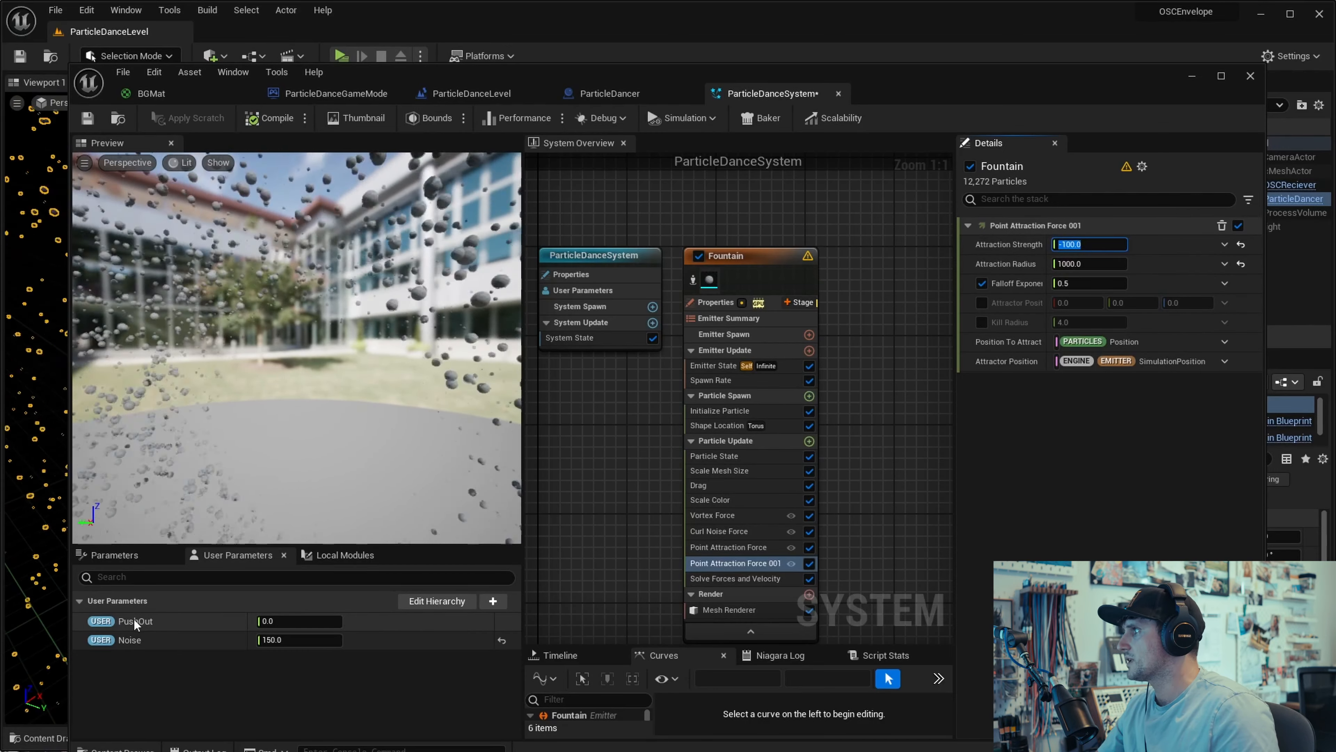
Step: Link the PushOut user parameter to the second Point Attraction Force's Attraction Strength and save the particle system
{"action": "left_click_drag", "start_coordinate": [132, 618], "coordinate": [1078, 241]}
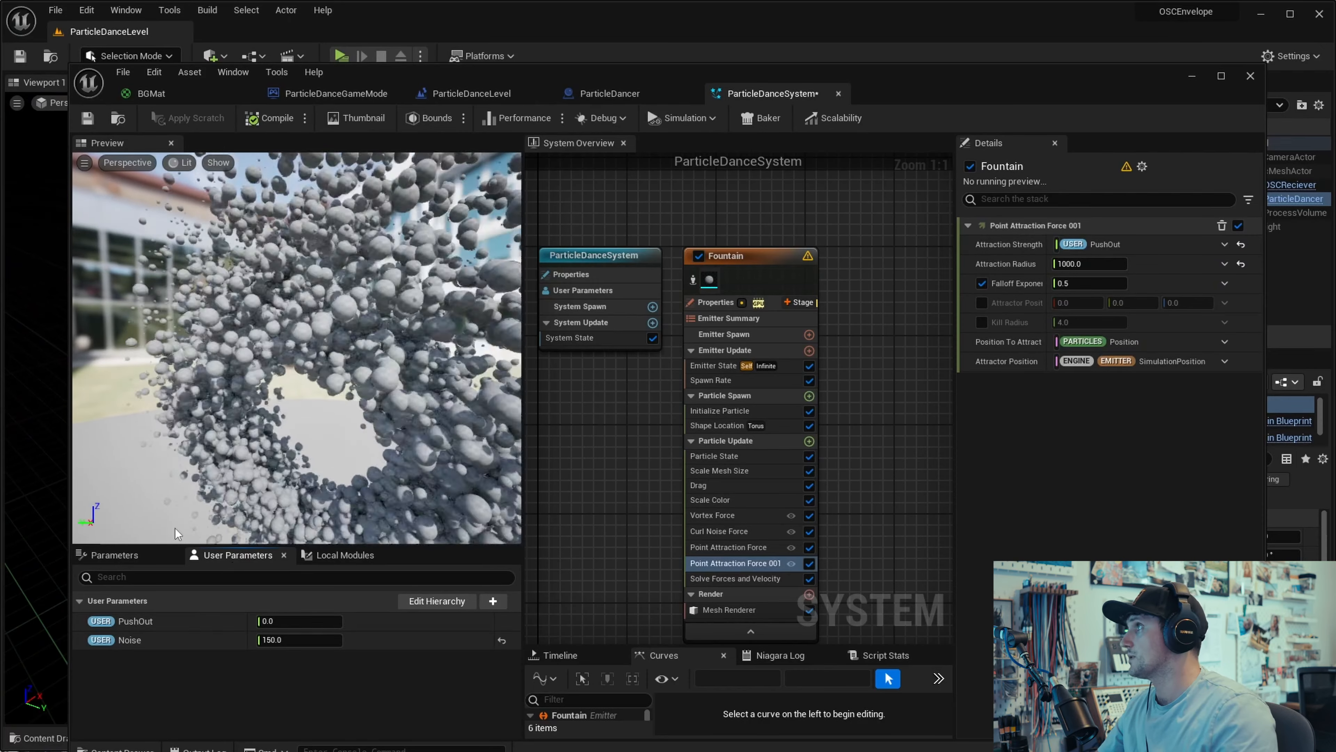
{"action": "left_click", "coordinate": [87, 118]}
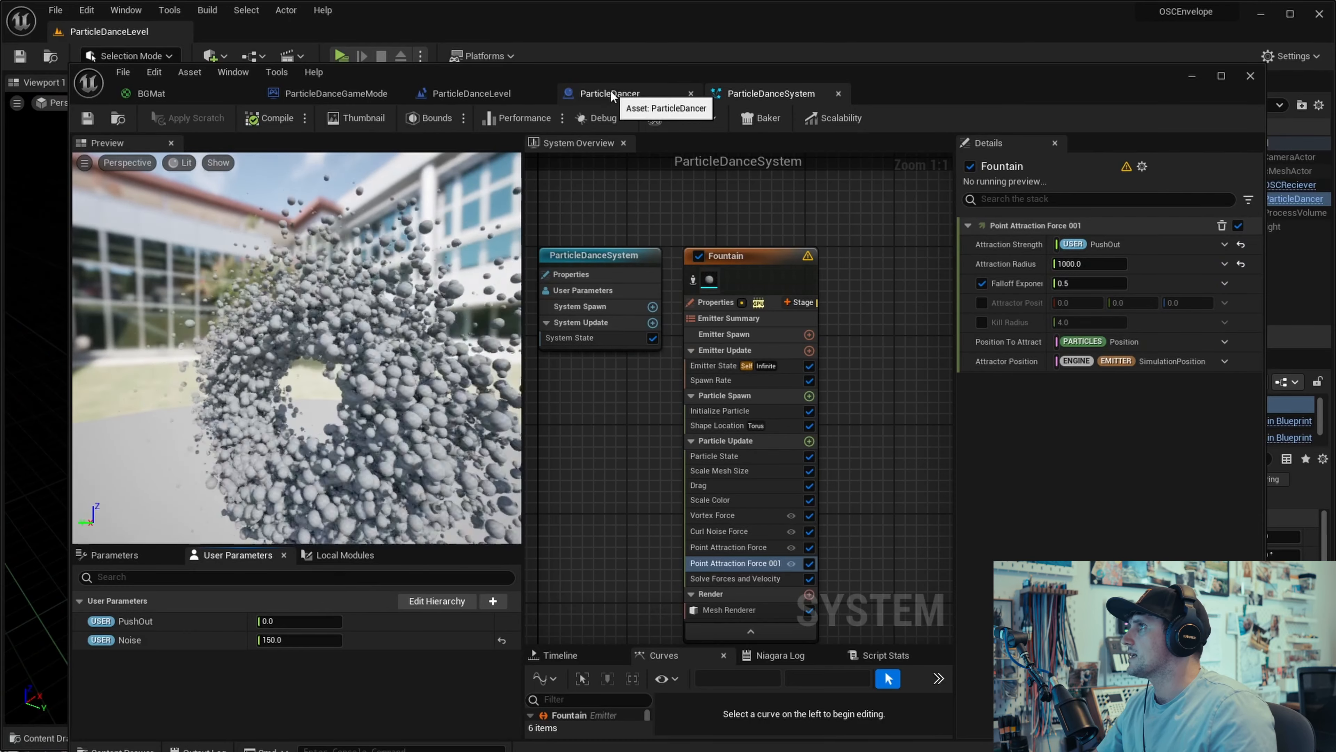
Step: Delete the Sphere component from the ParticleDancer blueprint
{"action": "left_click", "coordinate": [605, 93]}
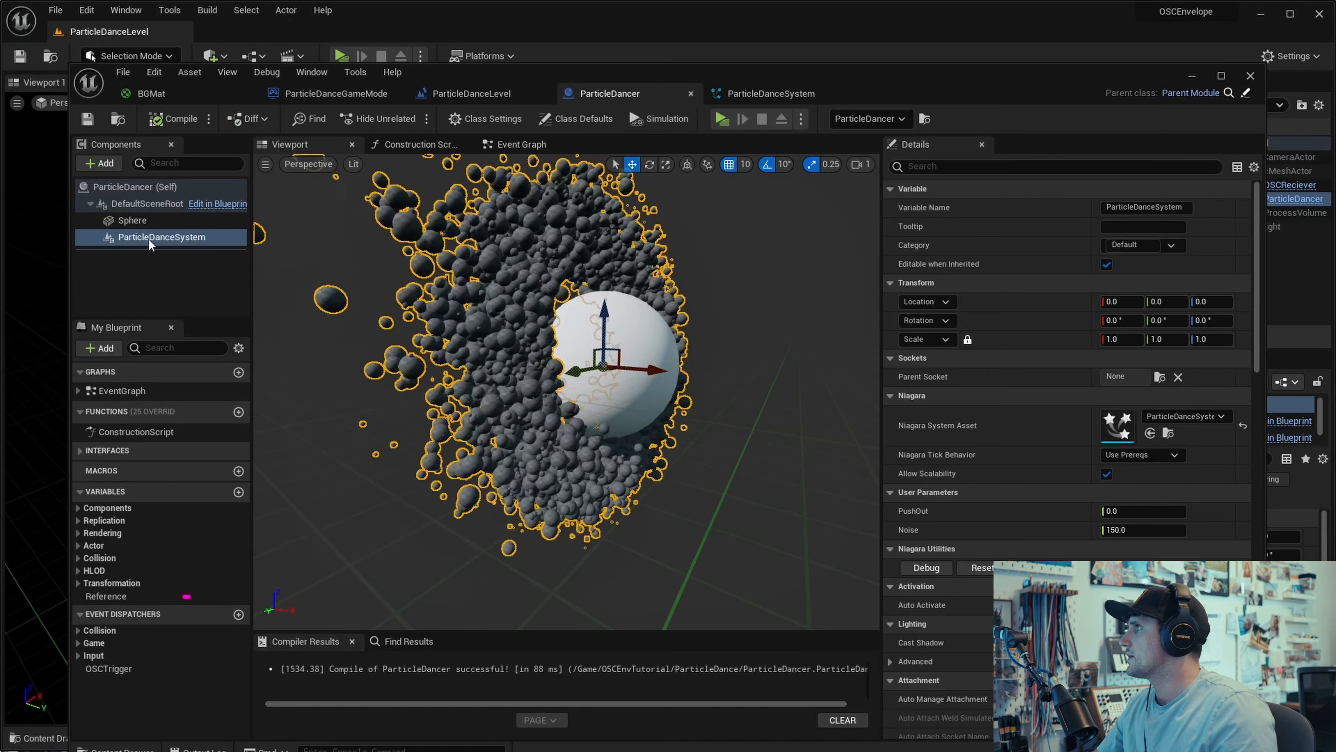
{"action": "left_click", "coordinate": [137, 224]}
{"action": "key", "text": "Delete"}
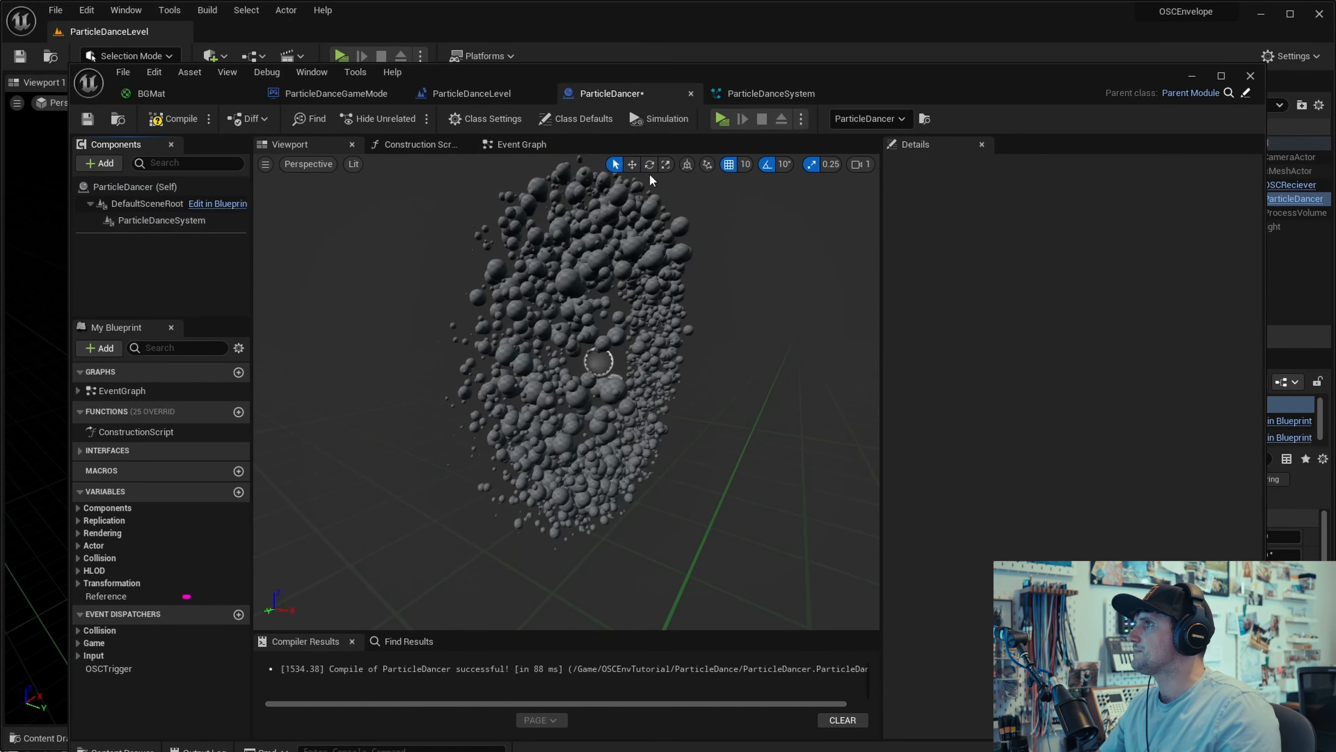
Step: In ParticleDancer's Event Graph, add a ParticleDanceSystem reference and a Set Niagara Variable (Float) node that targets it
{"action": "left_click", "coordinate": [521, 144]}
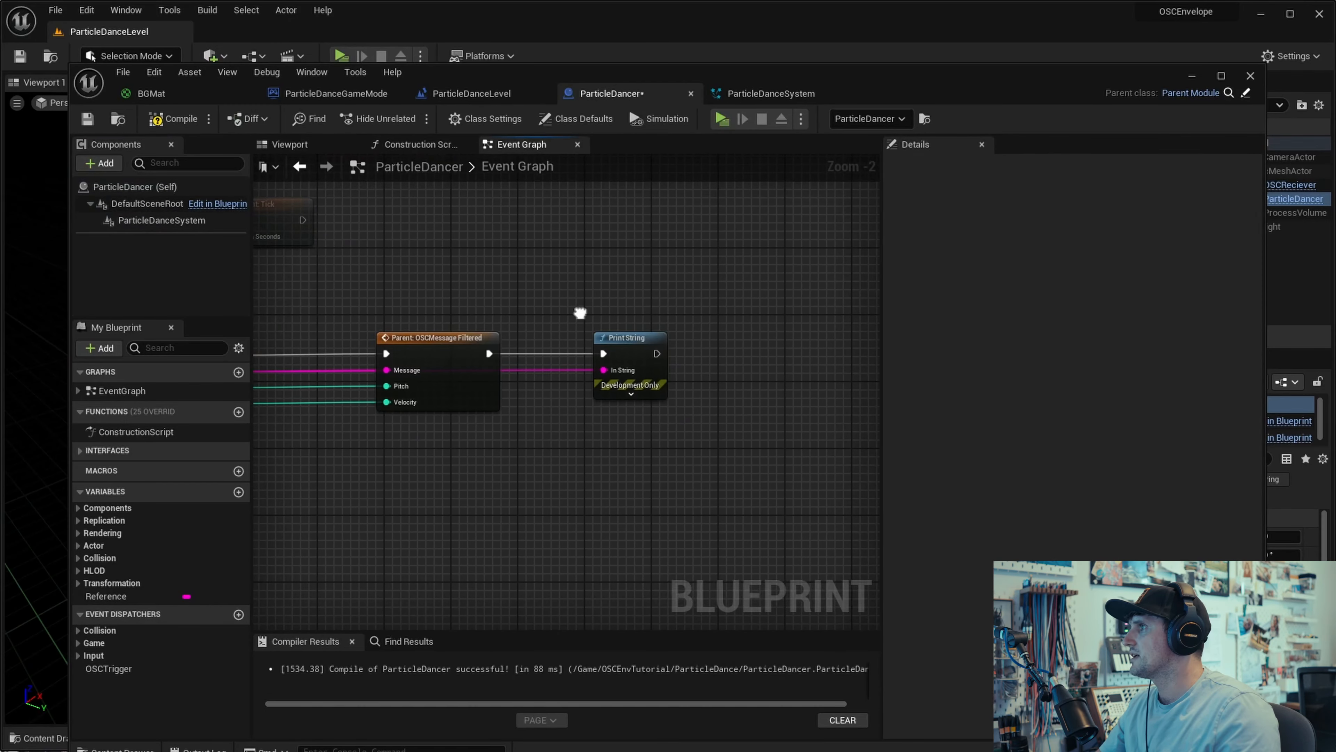
{"action": "scroll", "coordinate": [760, 387], "scroll_direction": "down", "scroll_amount": 3}
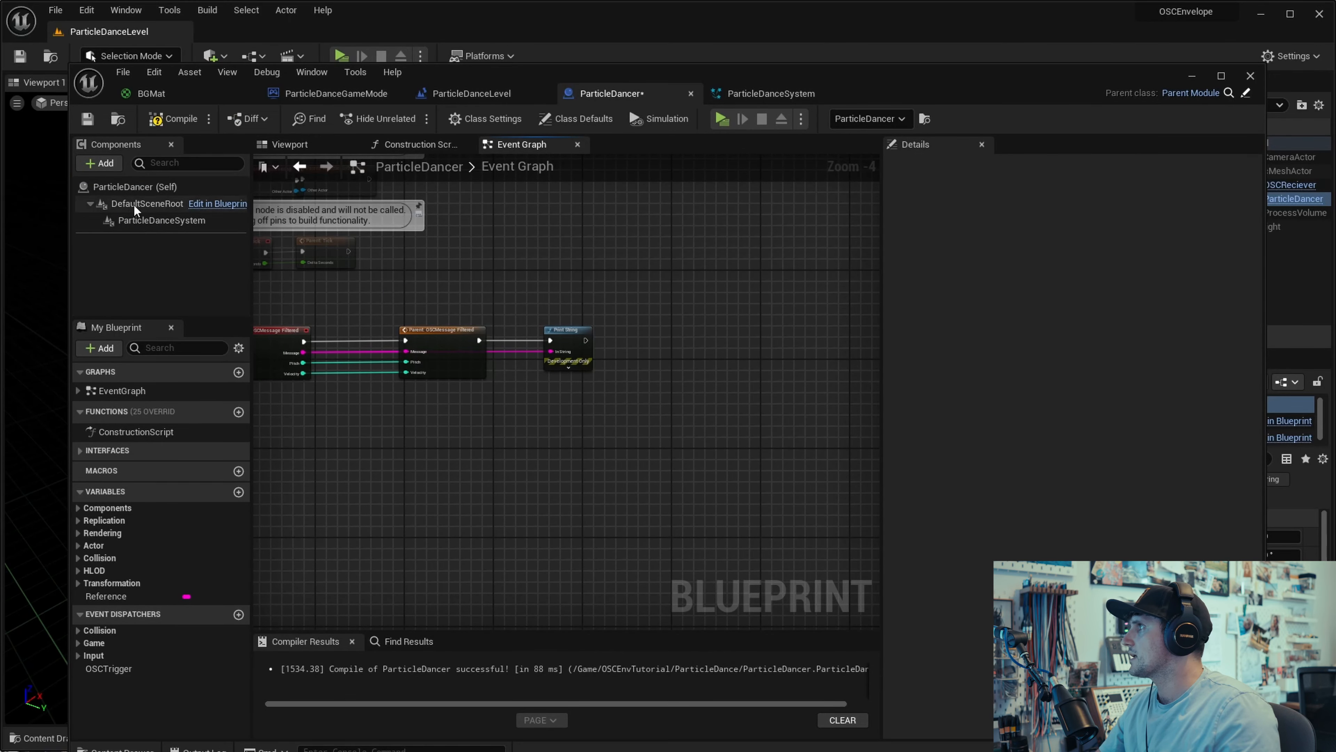
{"action": "left_click_drag", "start_coordinate": [127, 224], "coordinate": [704, 306]}
{"action": "type", "text": "set"}
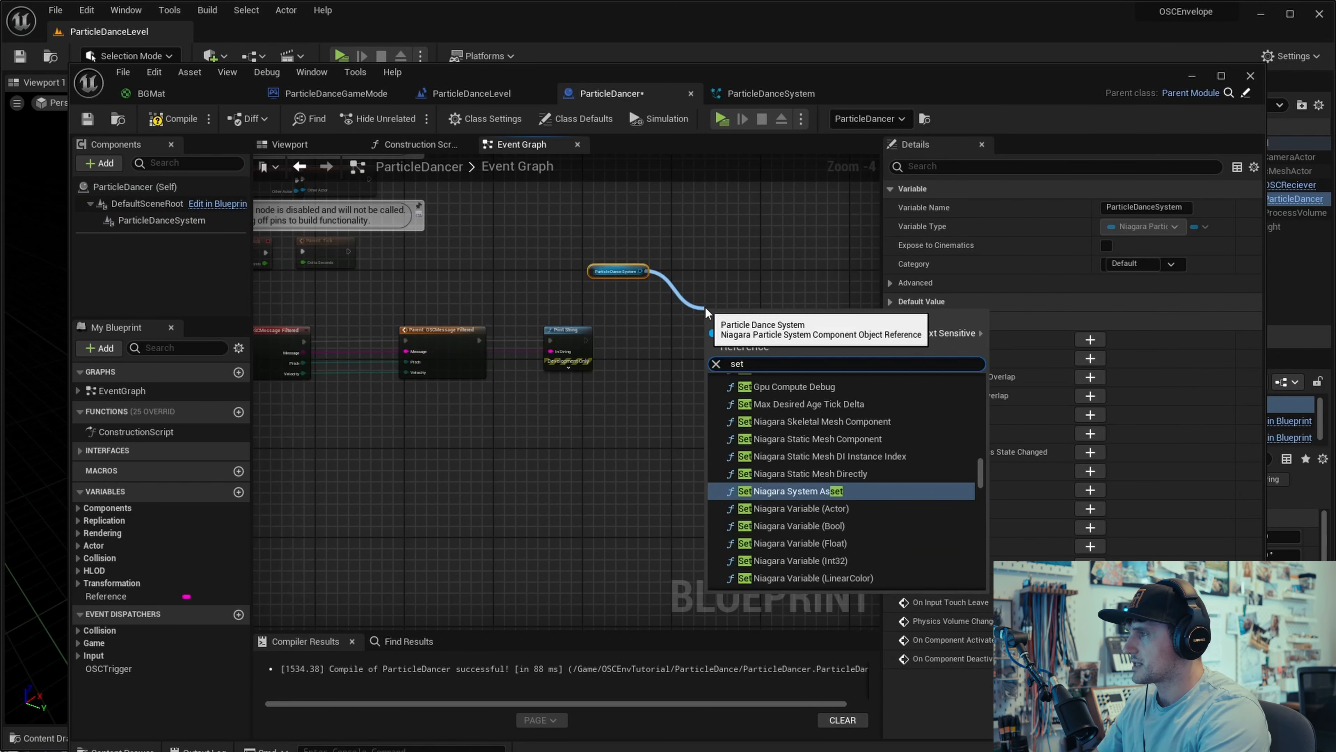
{"action": "type", "text": " varia"}
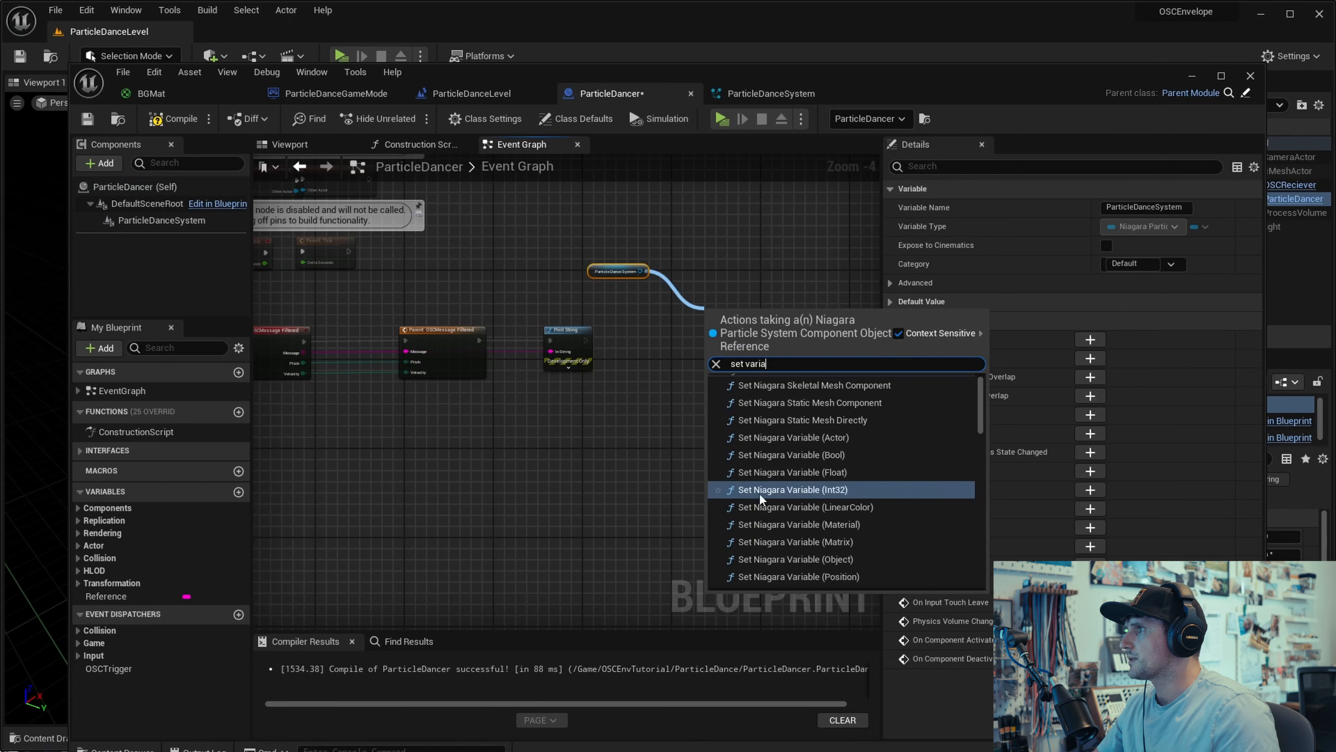
{"action": "left_click", "coordinate": [793, 472]}
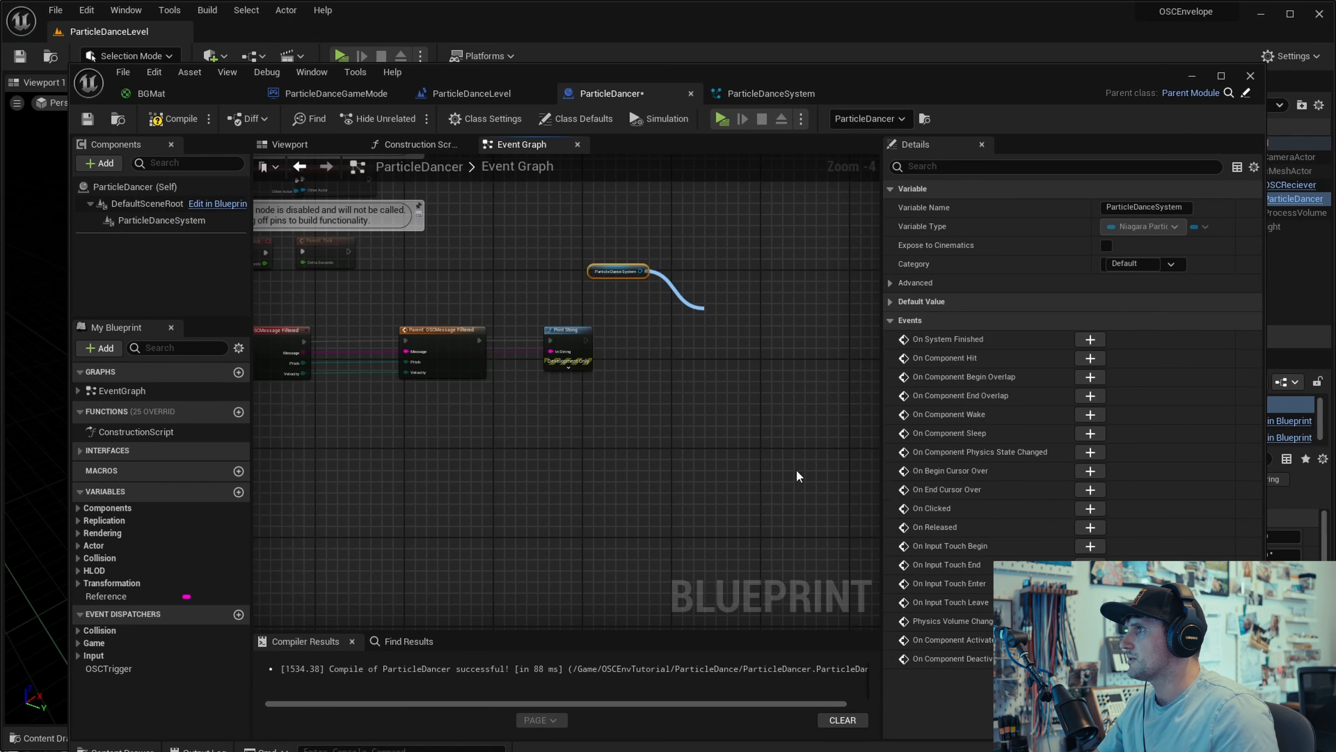
{"action": "scroll", "coordinate": [752, 439], "scroll_direction": "up", "scroll_amount": 2}
{"action": "right_click_drag", "start_coordinate": [742, 269], "coordinate": [606, 388]}
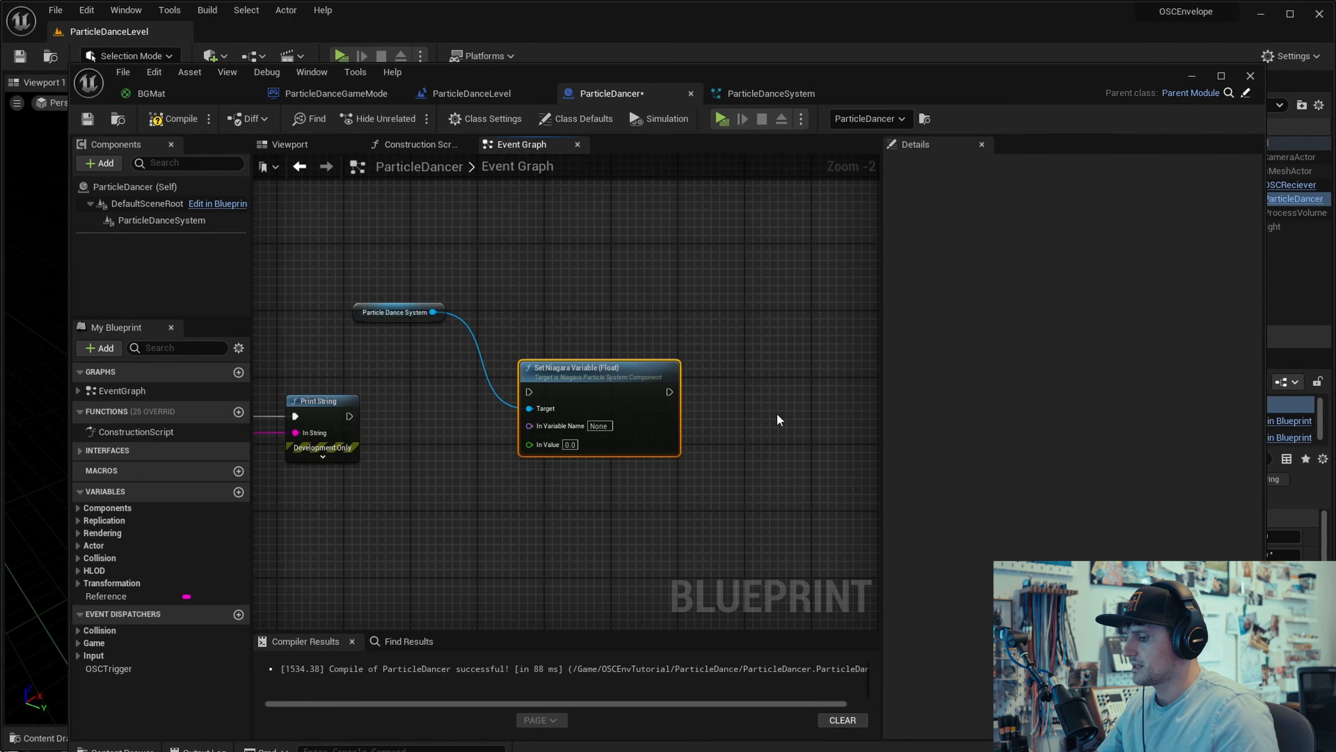
Step: Duplicate the Set Niagara Variable (Float) node and set the two nodes' variable names to PushOut and Noise
{"action": "left_click_drag", "start_coordinate": [845, 414], "coordinate": [719, 382]}
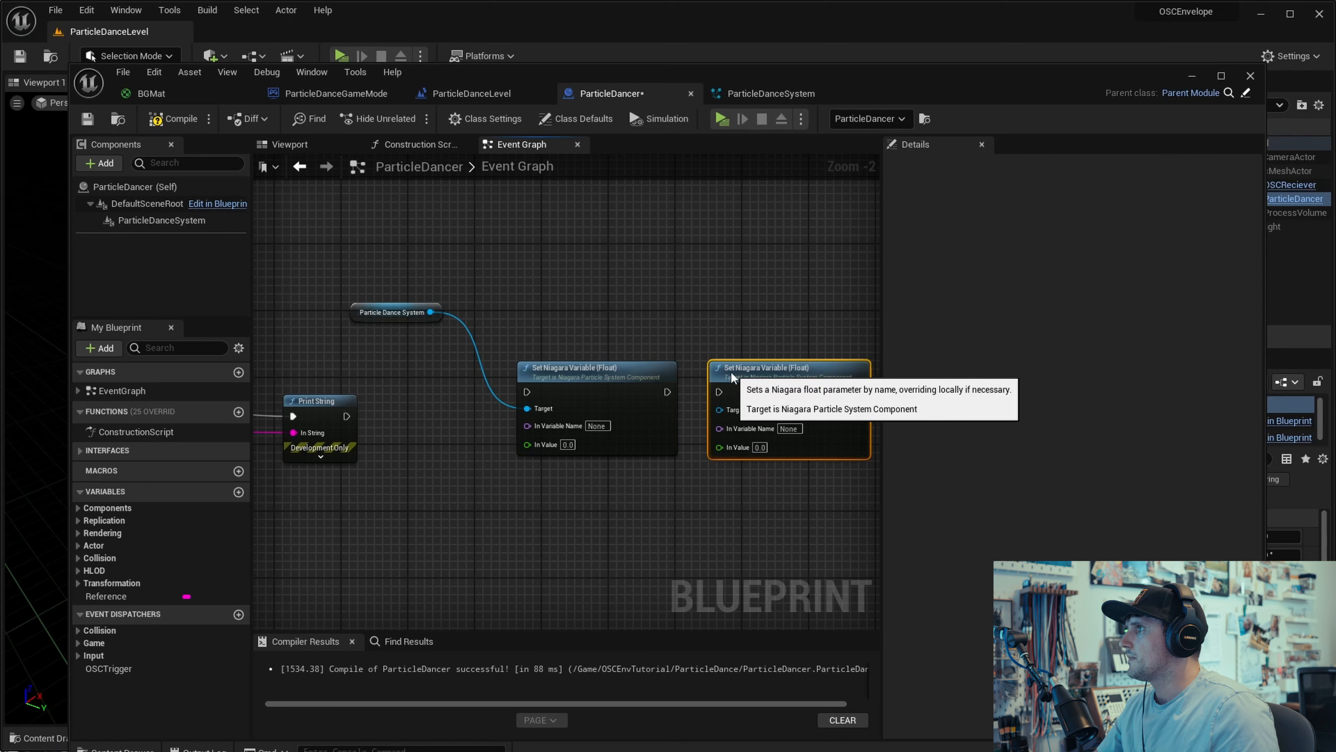
{"action": "left_click", "coordinate": [516, 376]}
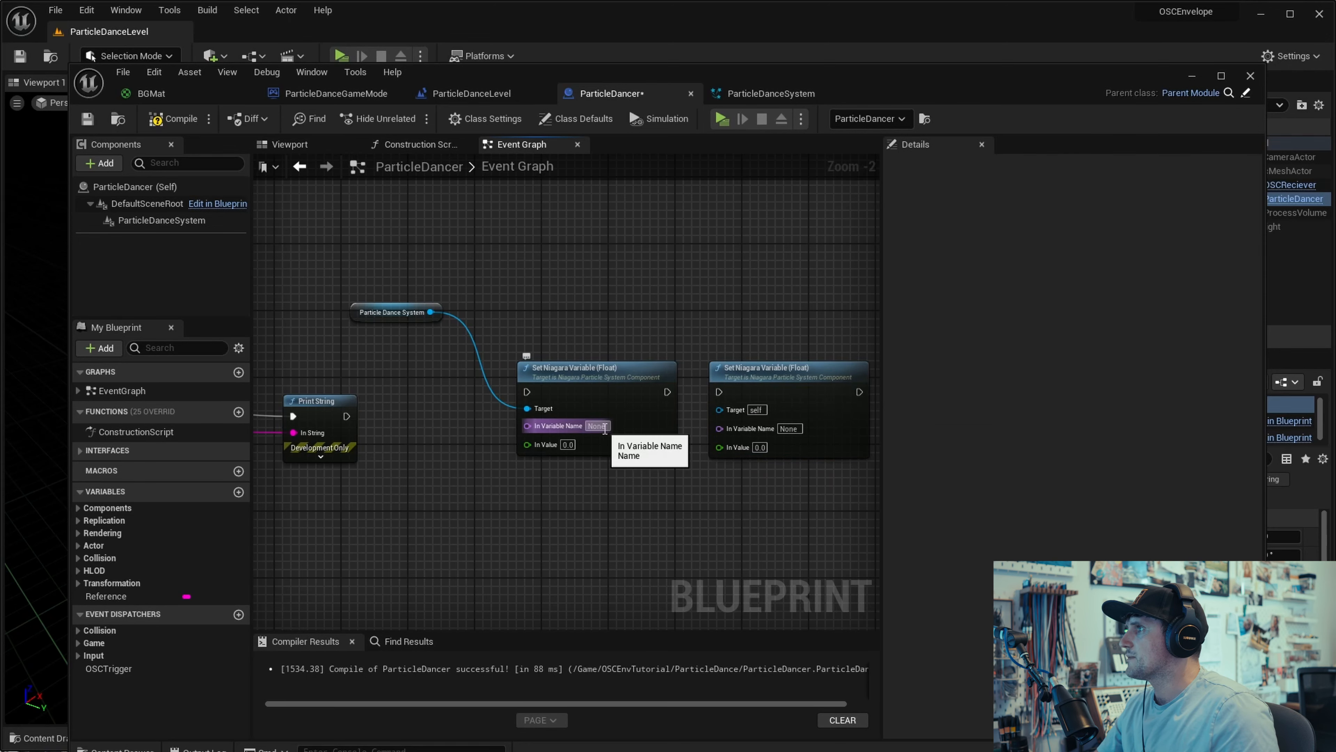
{"action": "left_click", "coordinate": [771, 93]}
{"action": "right_click", "coordinate": [129, 619]}
{"action": "left_click", "coordinate": [105, 666]}
{"action": "left_click", "coordinate": [625, 100]}
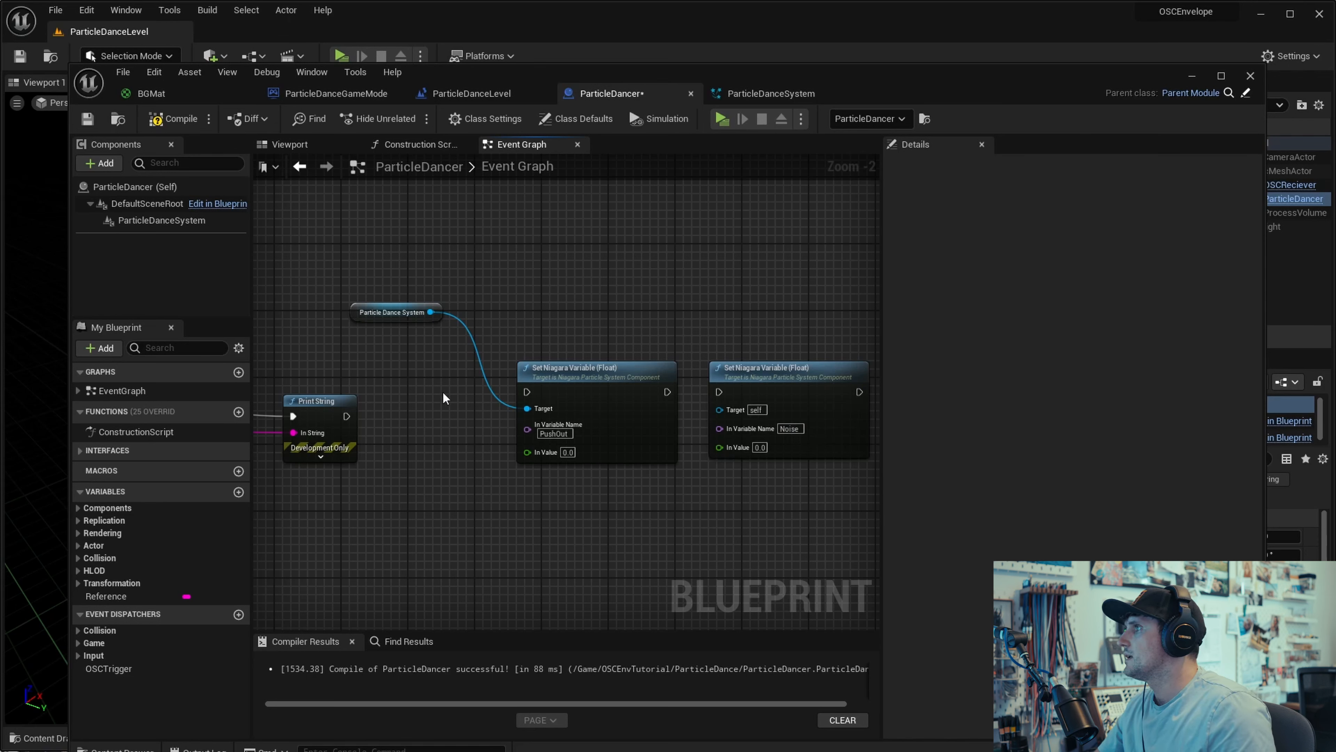
Step: Connect the Particle Dance System reference to the Noise setter's Target and move the setter nodes farther away from Print String
{"action": "left_click_drag", "start_coordinate": [431, 312], "coordinate": [730, 411]}
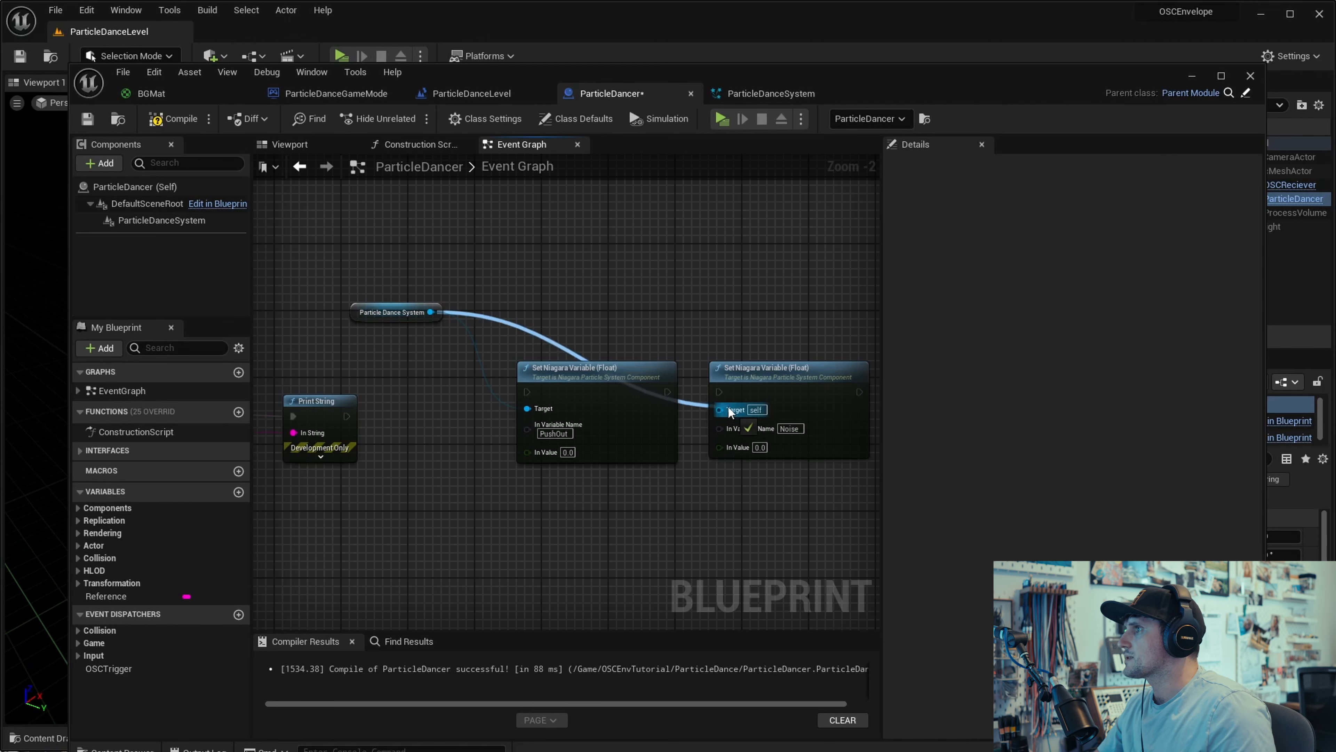
{"action": "right_click_drag", "start_coordinate": [485, 536], "coordinate": [533, 503]}
{"action": "left_click_drag", "start_coordinate": [675, 397], "coordinate": [674, 395]}
{"action": "left_click_drag", "start_coordinate": [648, 338], "coordinate": [789, 355]}
Step: Add a Timeline node after Print String and wire it between Print String and the PushOut setter
{"action": "left_click_drag", "start_coordinate": [396, 383], "coordinate": [451, 399]}
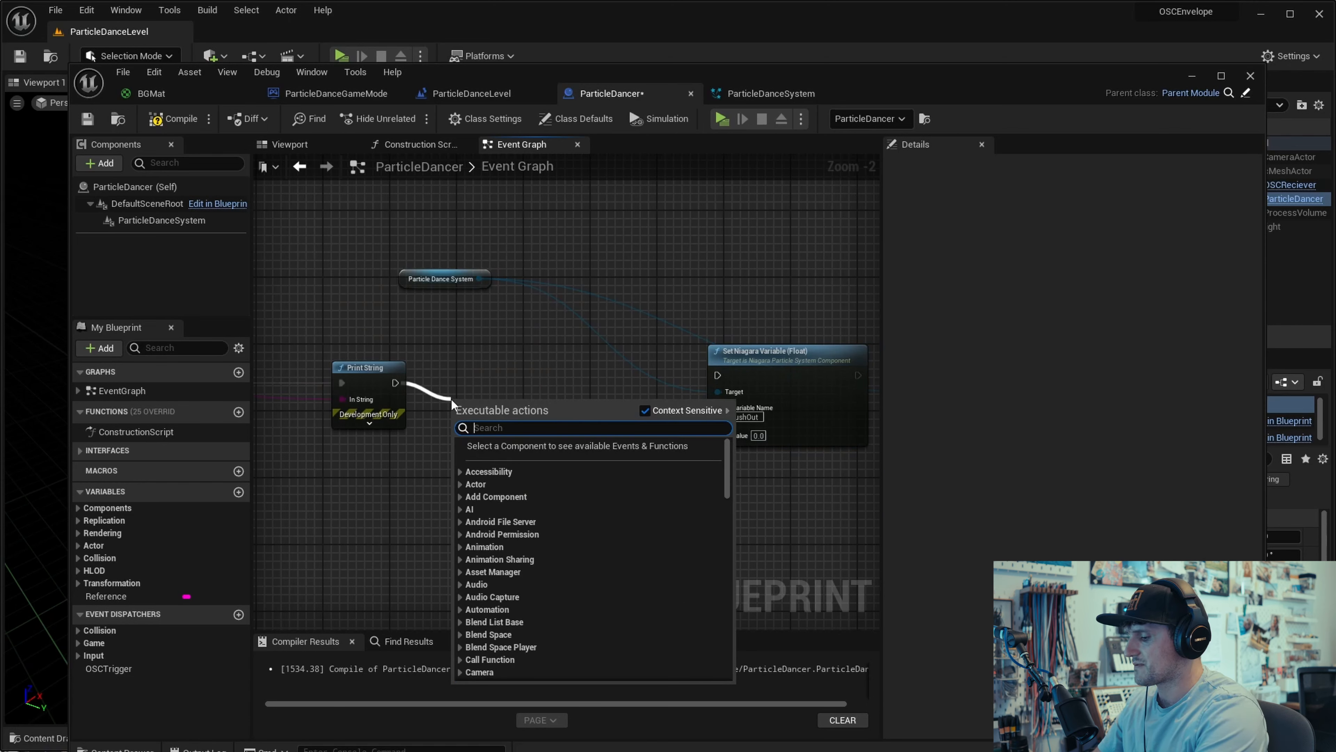
{"action": "type", "text": "timelin"}
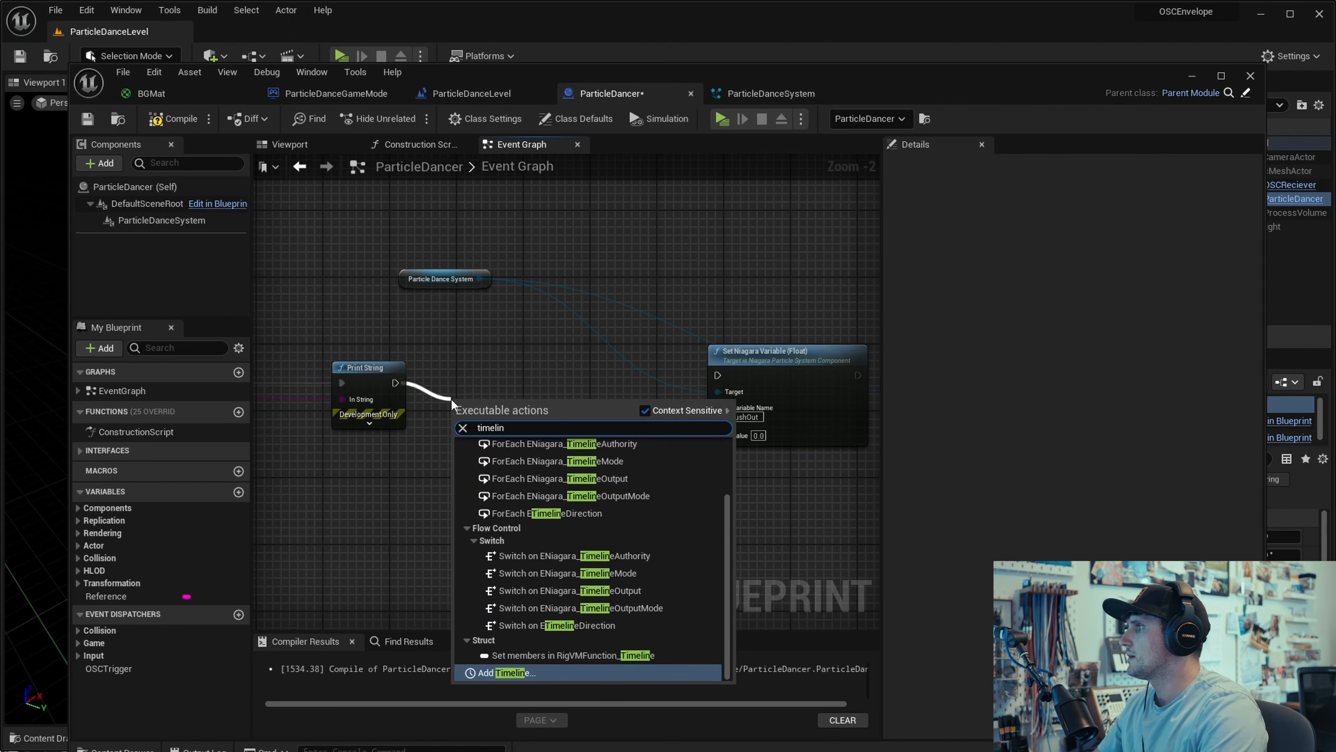
{"action": "left_click", "coordinate": [507, 674]}
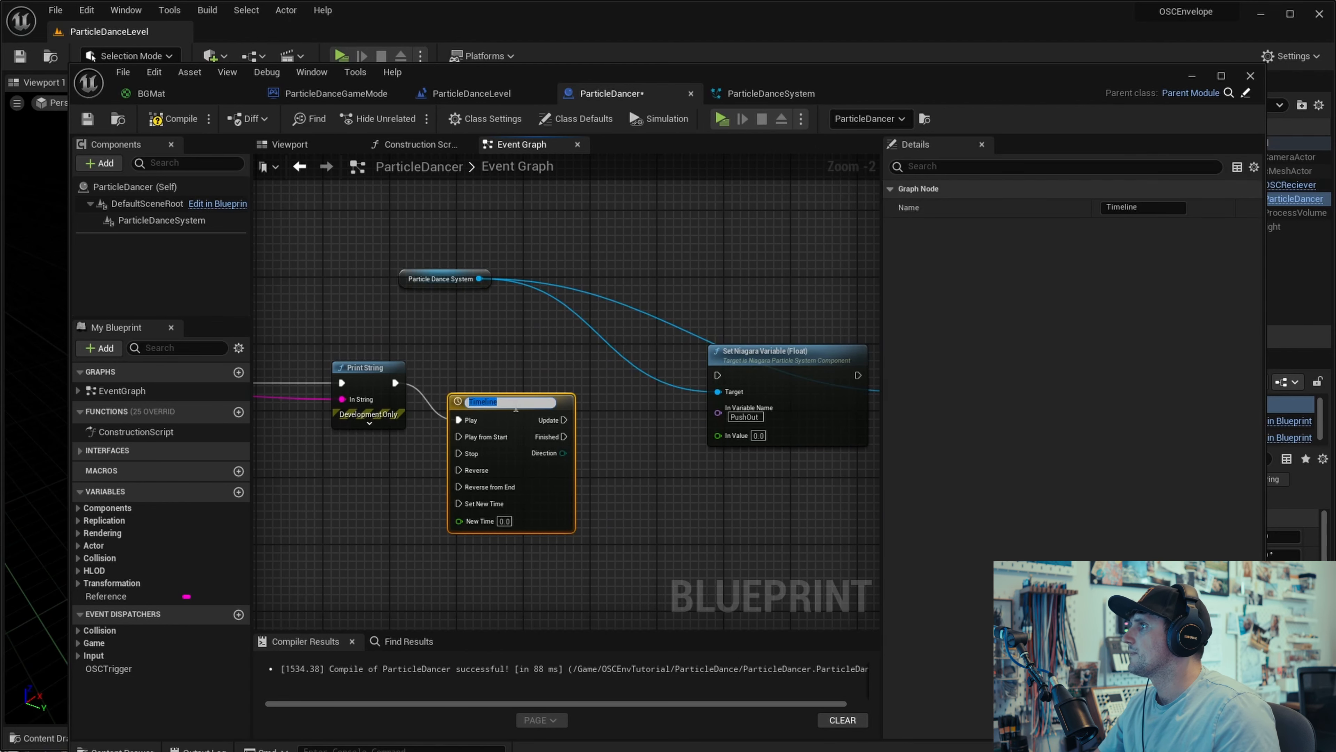
{"action": "left_click_drag", "start_coordinate": [516, 409], "coordinate": [717, 375]}
{"action": "left_click_drag", "start_coordinate": [396, 383], "coordinate": [472, 400]}
Step: Open the new timeline, set its length to 0.5 and add a float track
{"action": "double_click", "coordinate": [557, 461]}
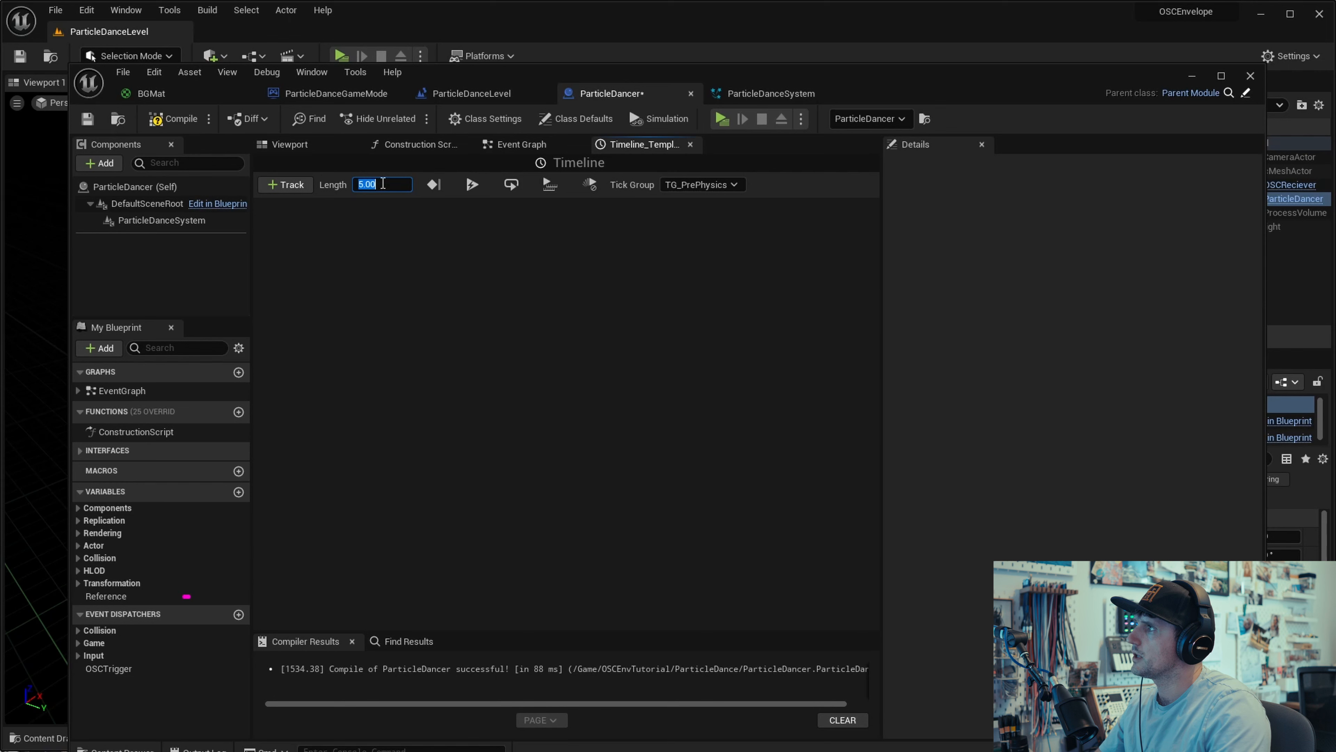
{"action": "type", "text": "0.5"}
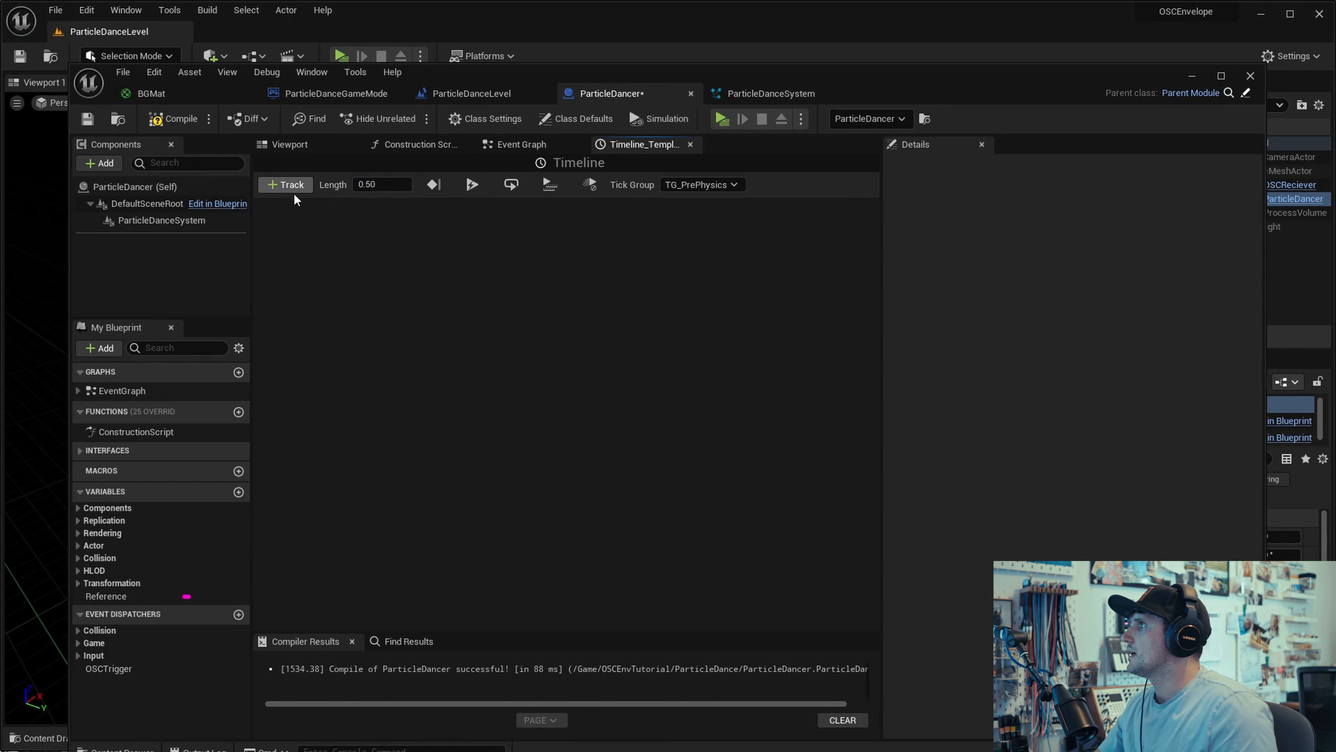
{"action": "left_click", "coordinate": [299, 184]}
{"action": "left_click", "coordinate": [327, 206]}
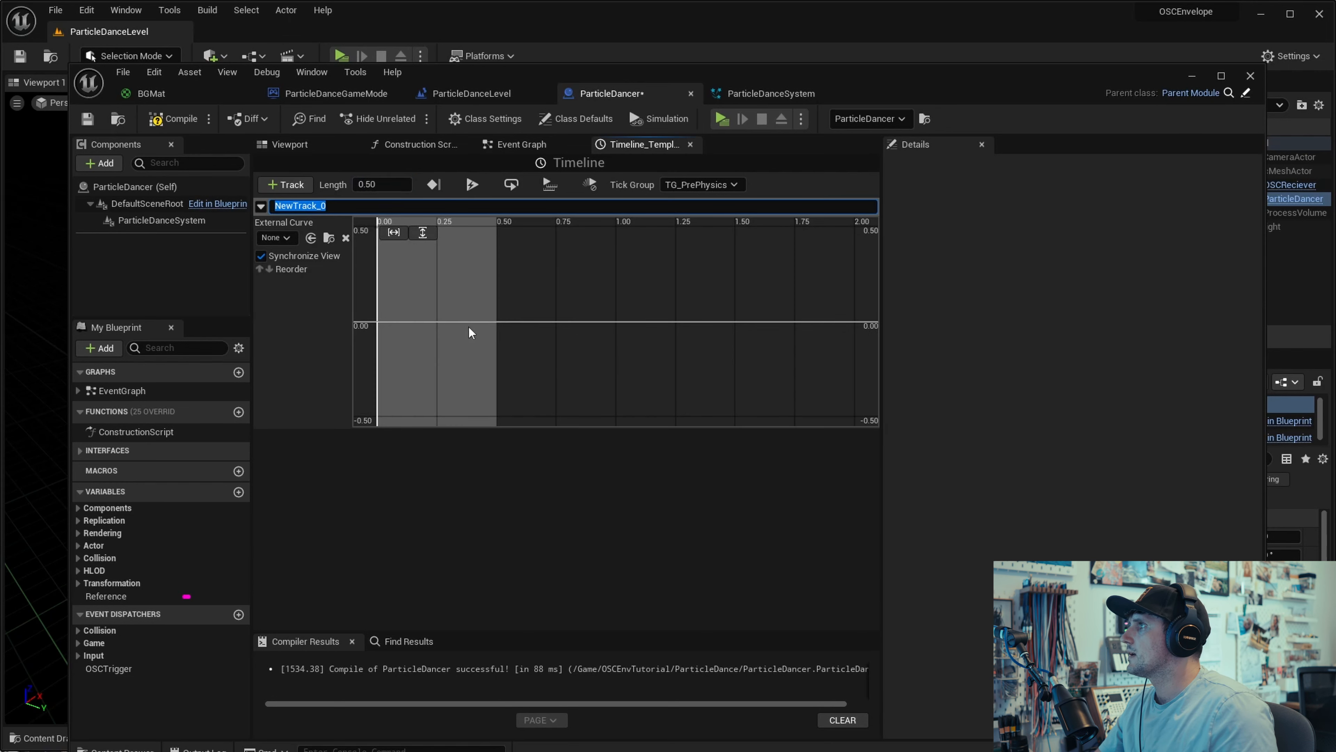
Step: Add three keys at value 0 to the float track: at about 0.05, about 0.22 and near the timeline's end
{"action": "left_click", "coordinate": [387, 233]}
{"action": "left_click", "coordinate": [415, 234]}
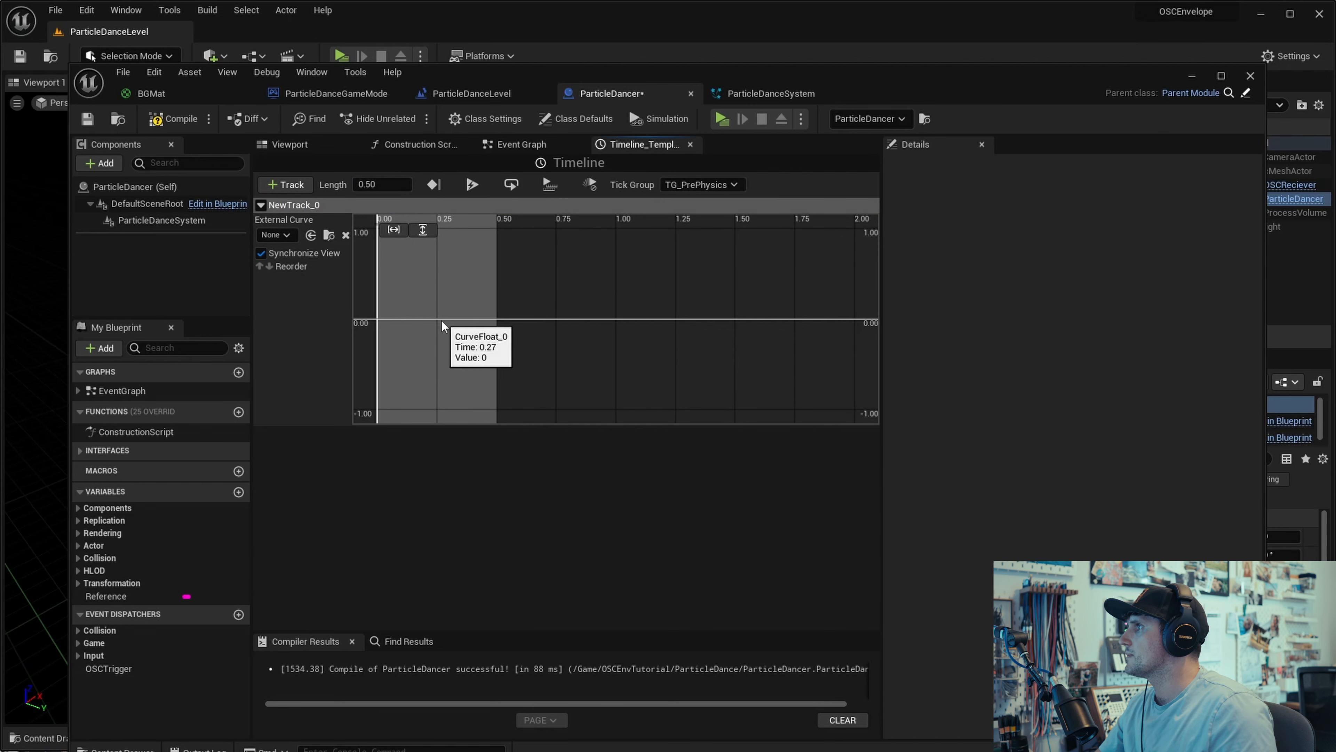
{"action": "right_click", "coordinate": [404, 319]}
{"action": "left_click", "coordinate": [390, 319]}
{"action": "left_click", "coordinate": [390, 318], "text": "shift"}
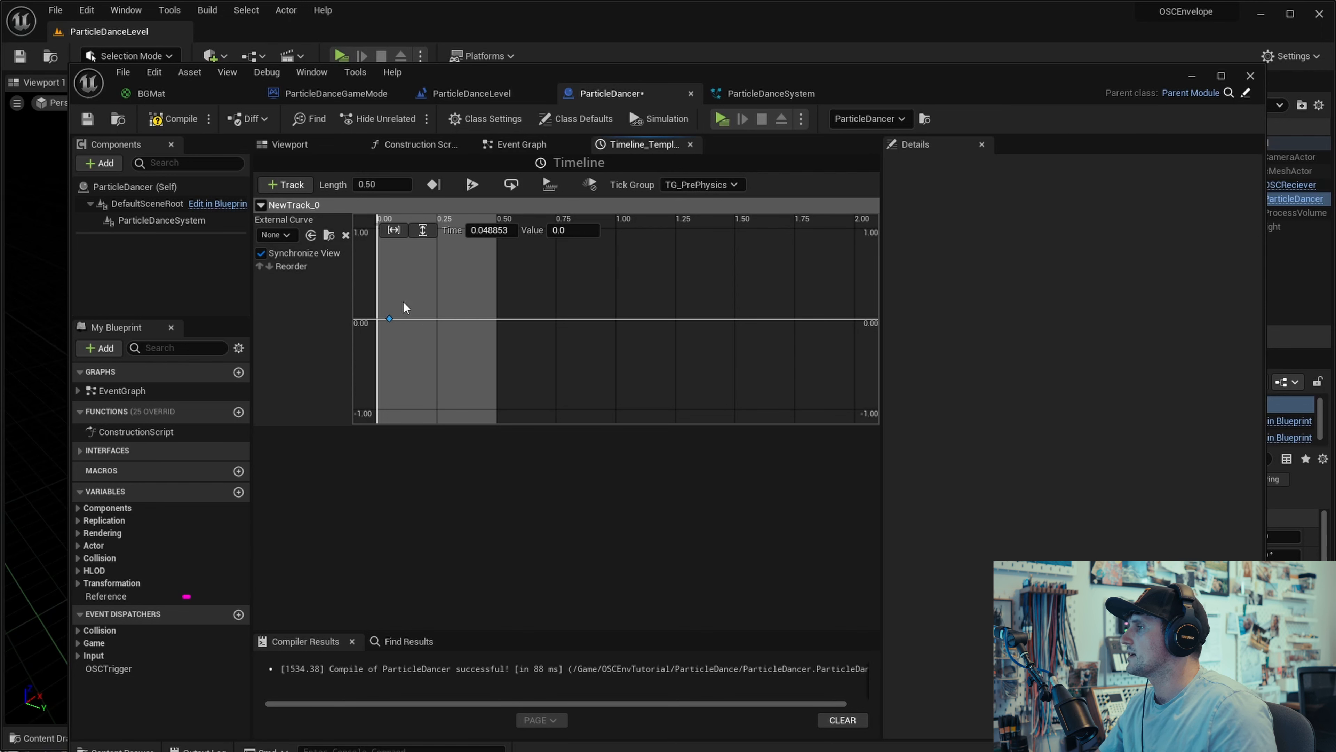
{"action": "left_click", "coordinate": [492, 318], "text": "shift"}
{"action": "left_click", "coordinate": [429, 318], "text": "shift"}
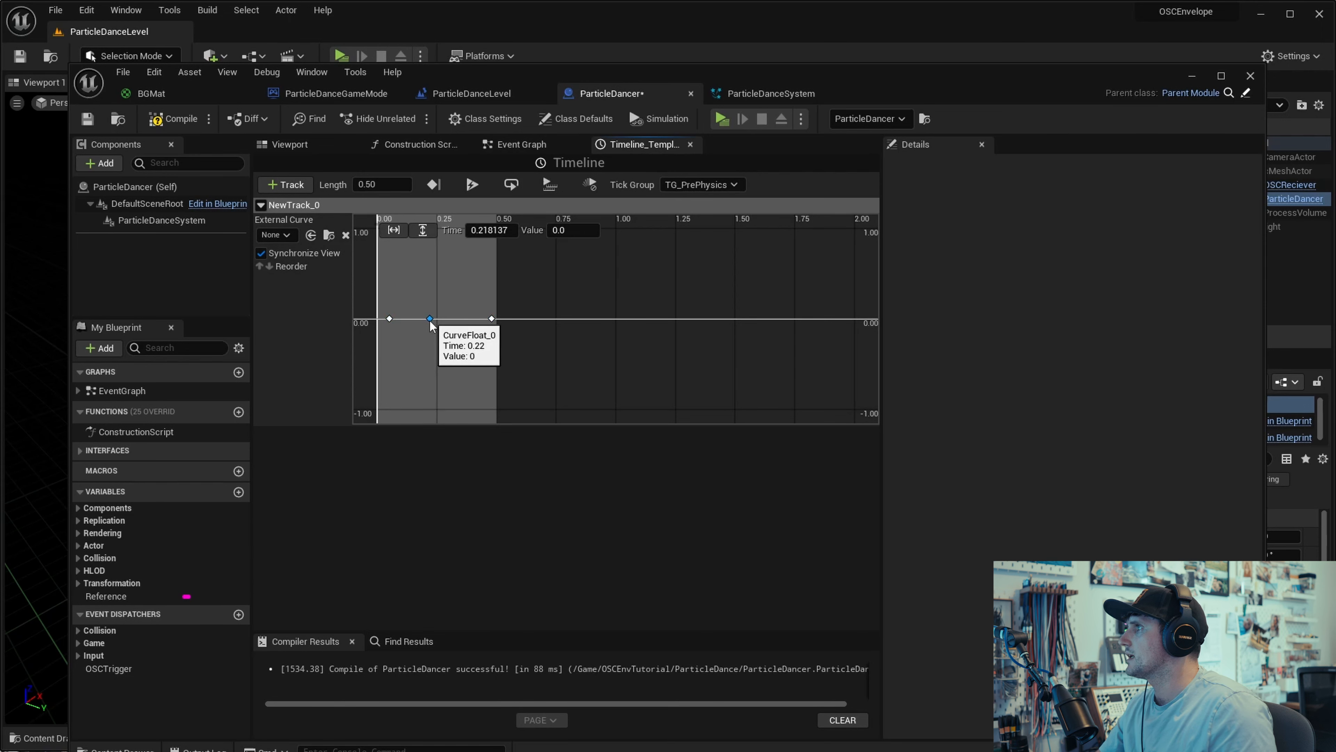
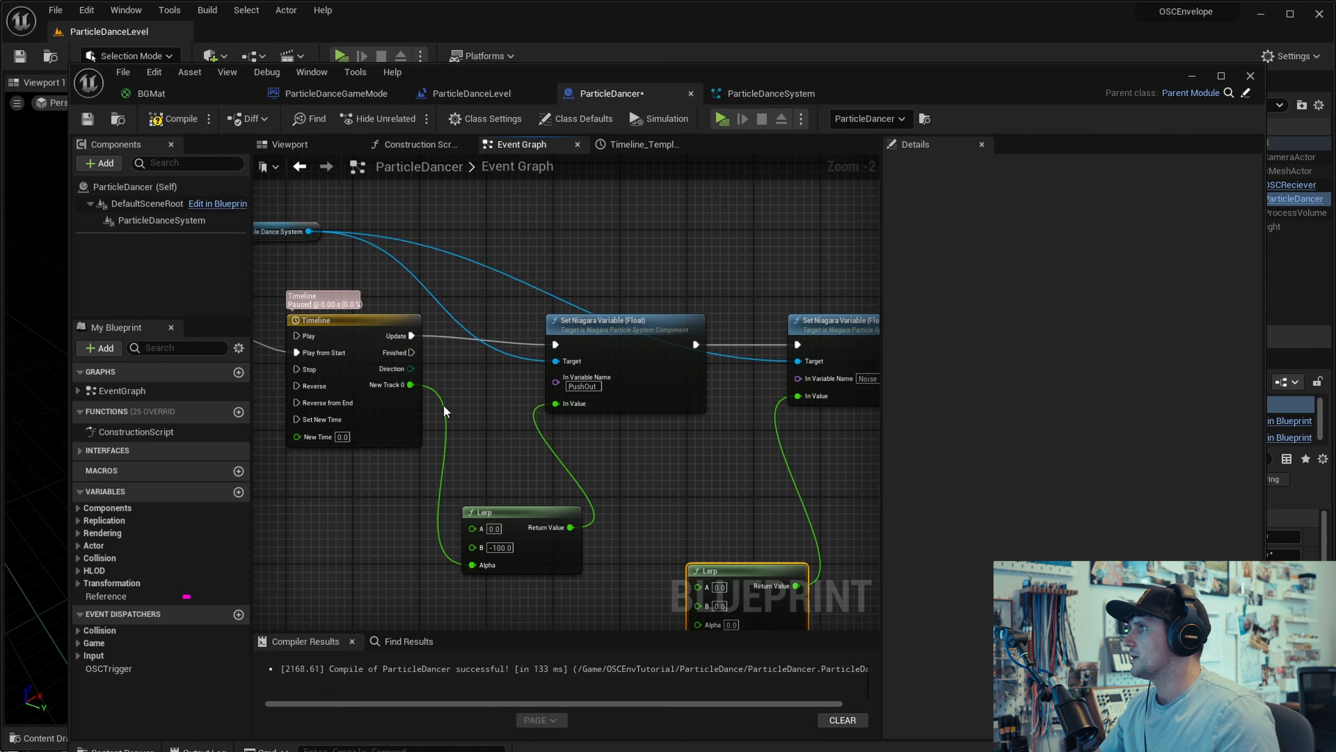
Step: Connect the timeline's track output to the Noise Lerp's Alpha and place that Lerp directly beneath the PushOut Lerp
{"action": "left_click_drag", "start_coordinate": [410, 385], "coordinate": [700, 540]}
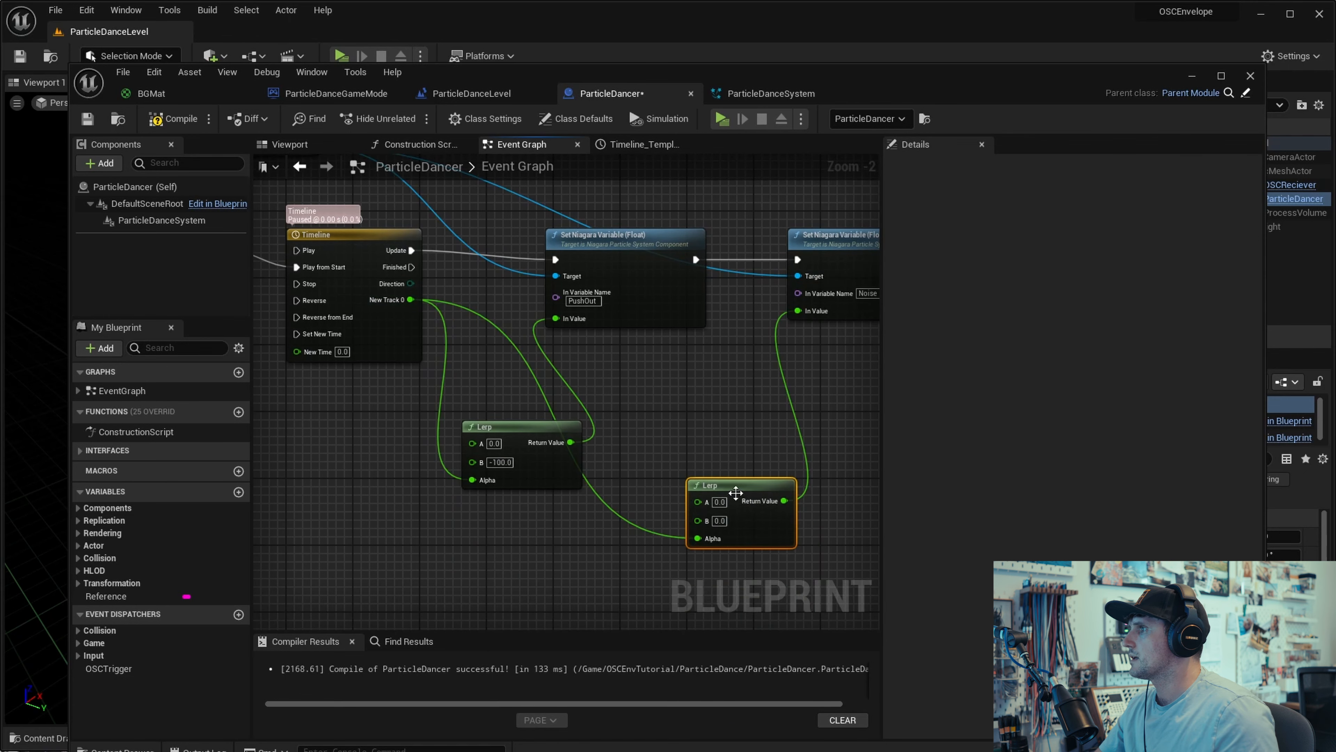
{"action": "left_click_drag", "start_coordinate": [745, 489], "coordinate": [528, 505]}
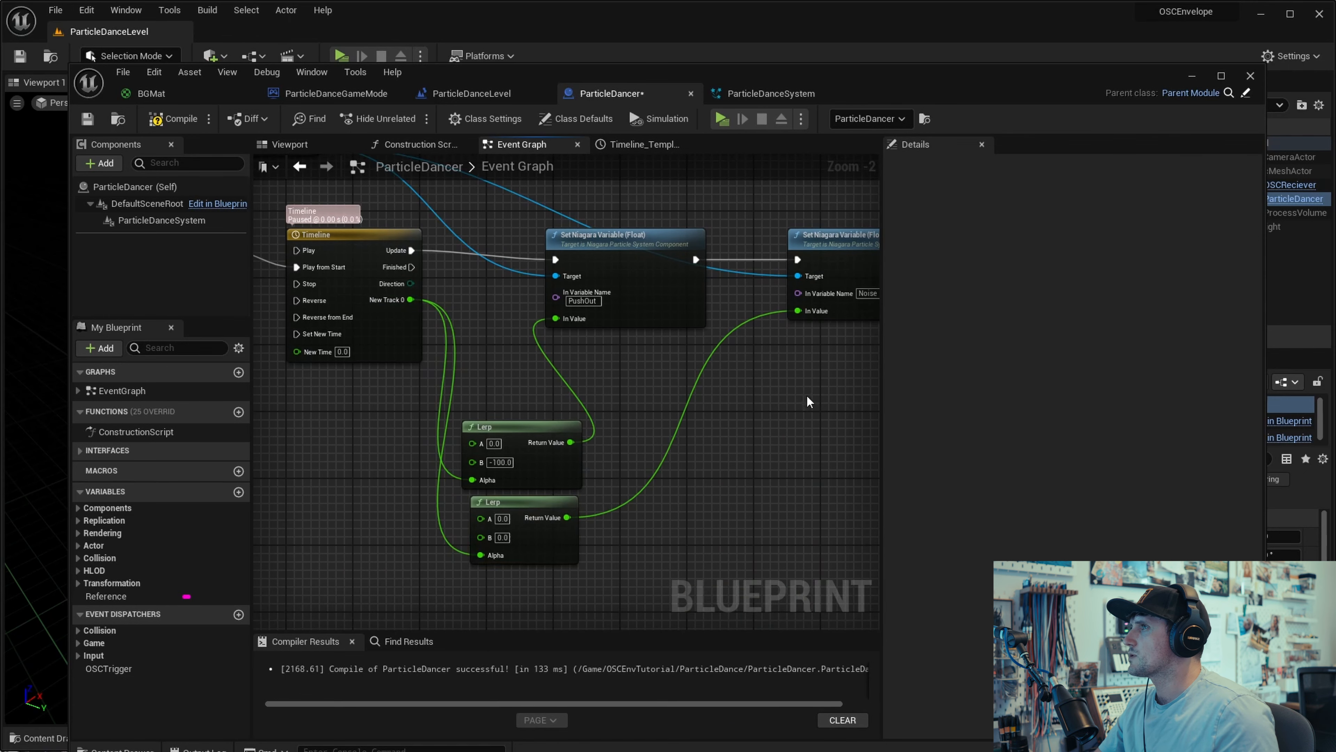
{"action": "right_click_drag", "start_coordinate": [809, 401], "coordinate": [741, 431]}
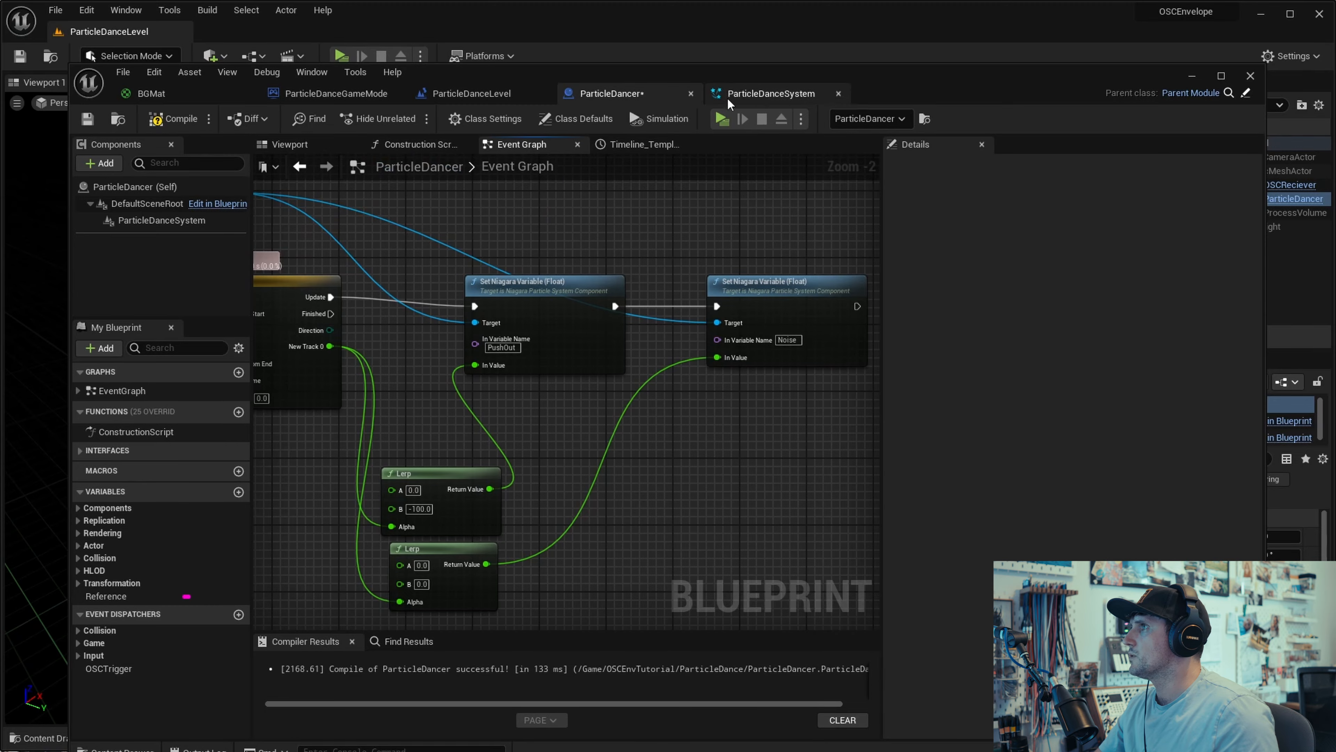
Step: Look up the Noise default in ParticleDanceSystem and set the Noise Lerp's A to 150 and B to 500 in ParticleDancer
{"action": "left_click", "coordinate": [755, 93]}
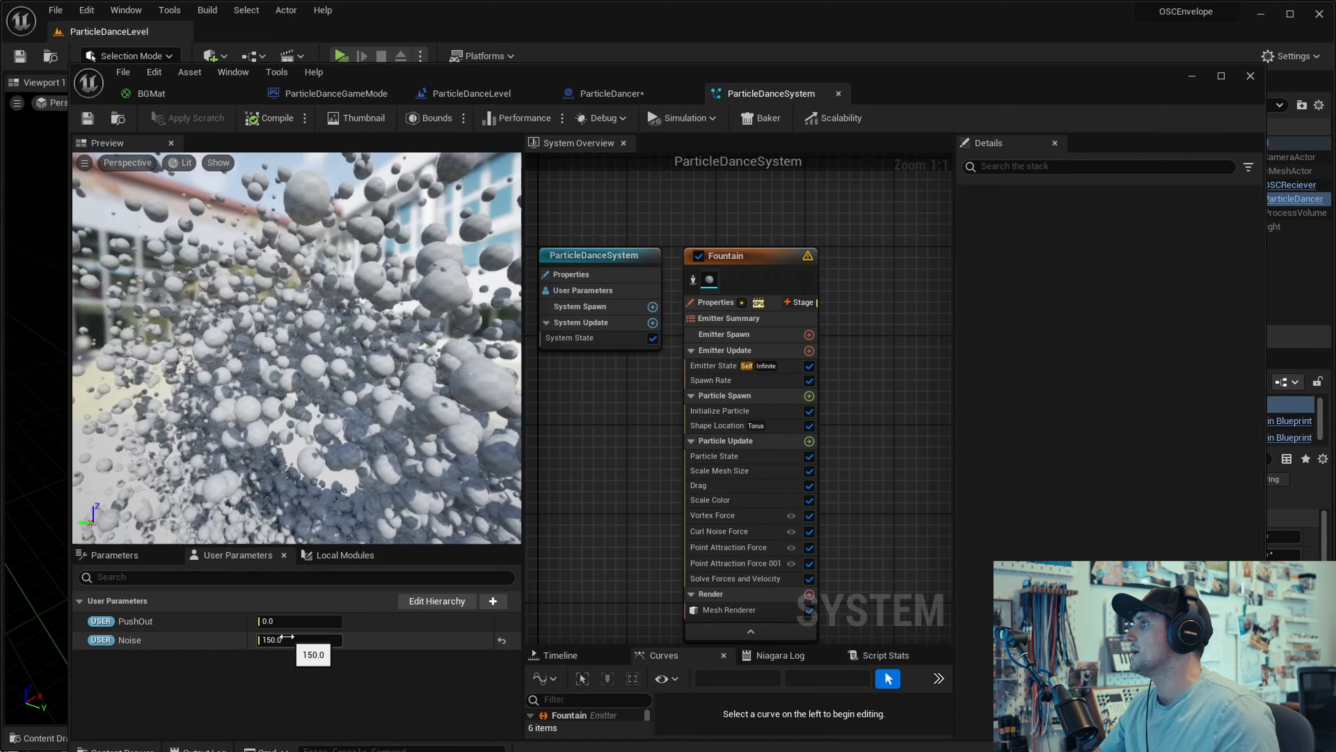
{"action": "left_click", "coordinate": [611, 93]}
{"action": "type", "text": "150"}
{"action": "left_click", "coordinate": [450, 591]}
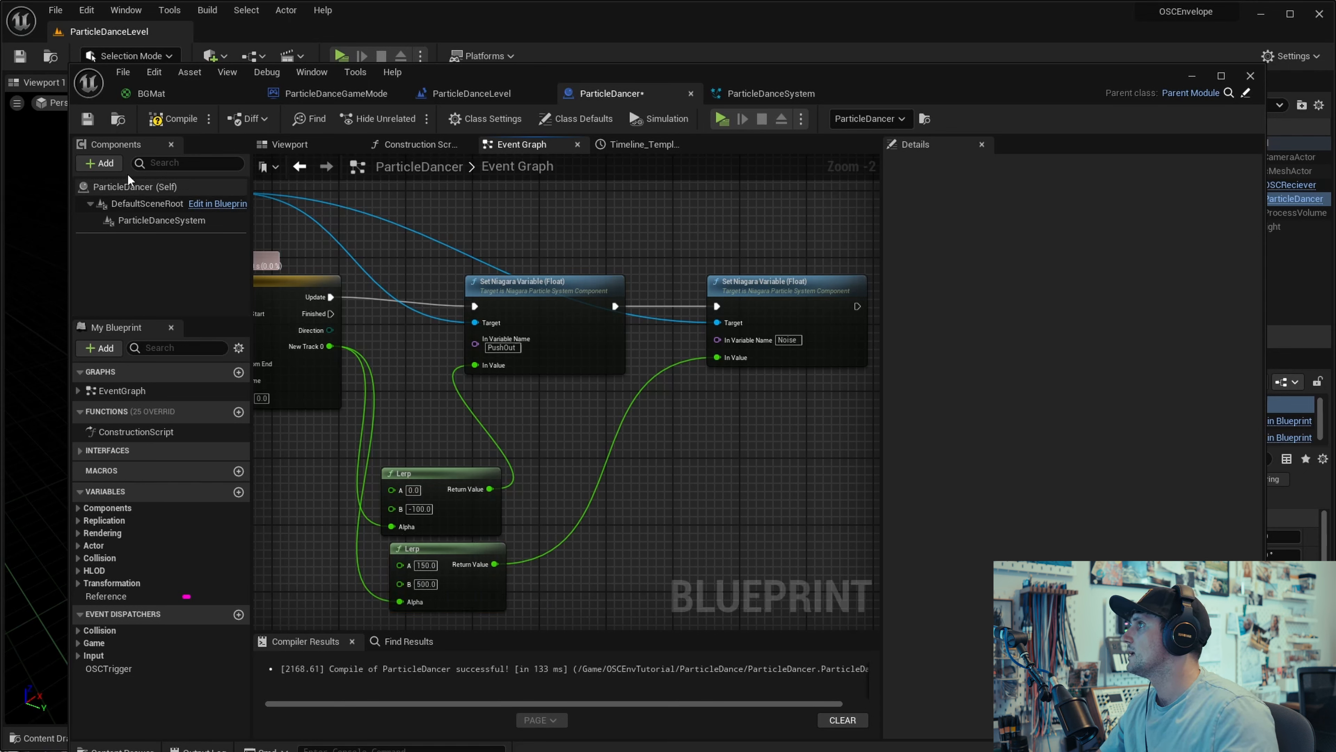
Step: Compile the ParticleDancer blueprint and play the level to test how the particles react to the incoming drum notes
{"action": "right_click_drag", "start_coordinate": [413, 397], "coordinate": [809, 424]}
{"action": "right_click_drag", "start_coordinate": [584, 467], "coordinate": [512, 462]}
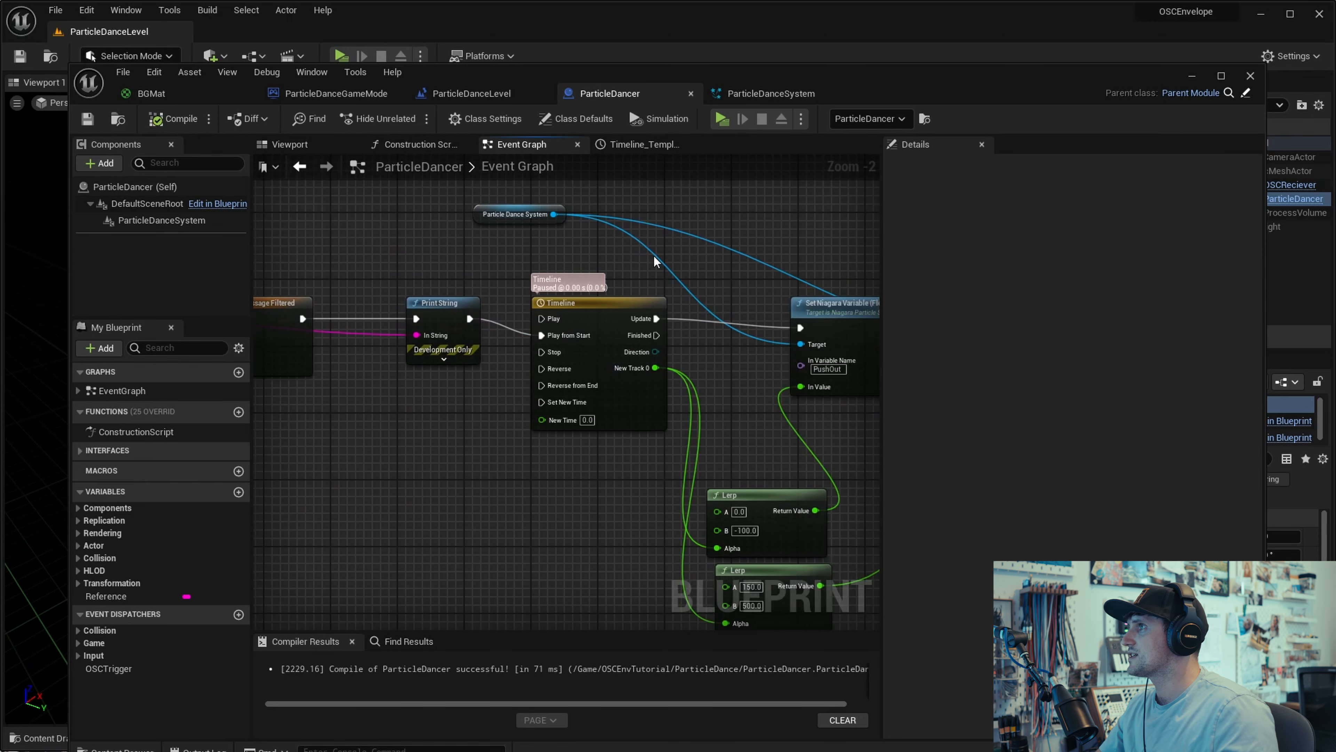
{"action": "left_click", "coordinate": [720, 120]}
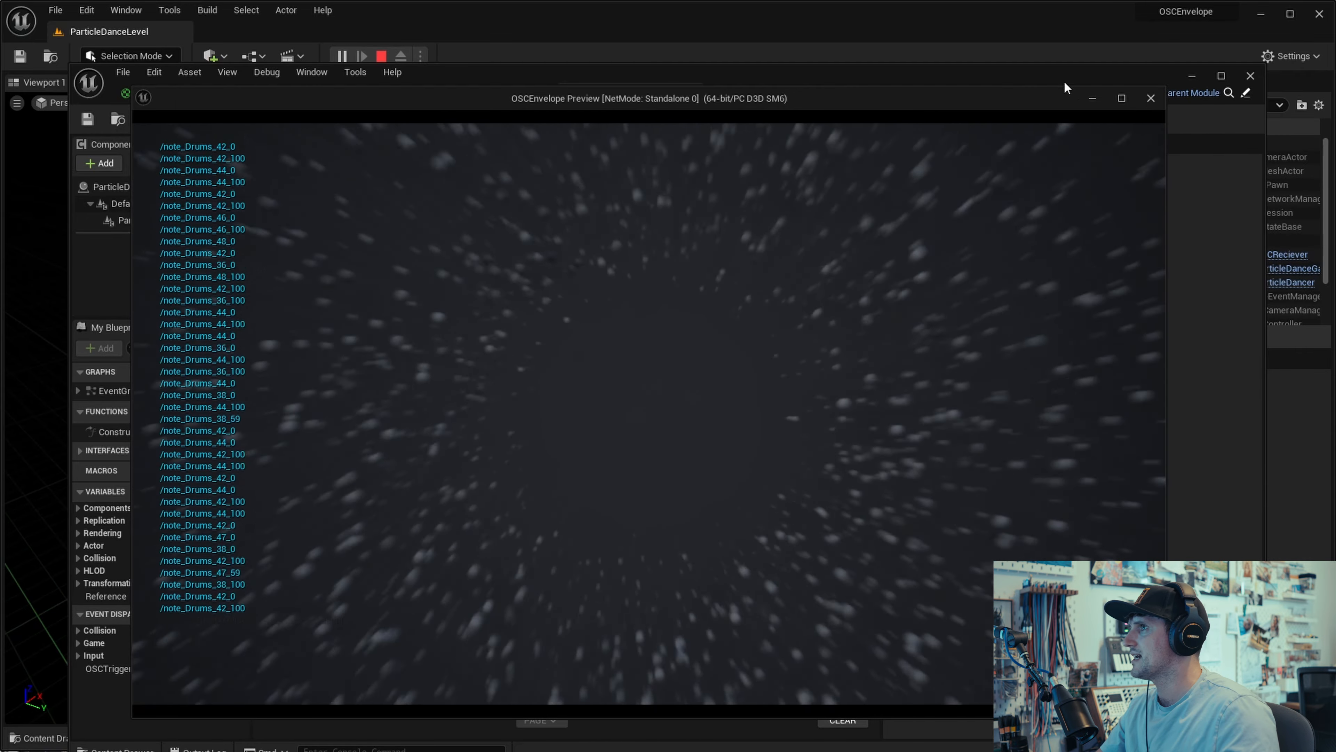
{"action": "left_click", "coordinate": [1151, 97]}
Step: Add an Equal node on the Event OSCMessage Filtered node's Pitch and feed its result into a new Branch's Condition
{"action": "right_click_drag", "start_coordinate": [513, 468], "coordinate": [737, 489]}
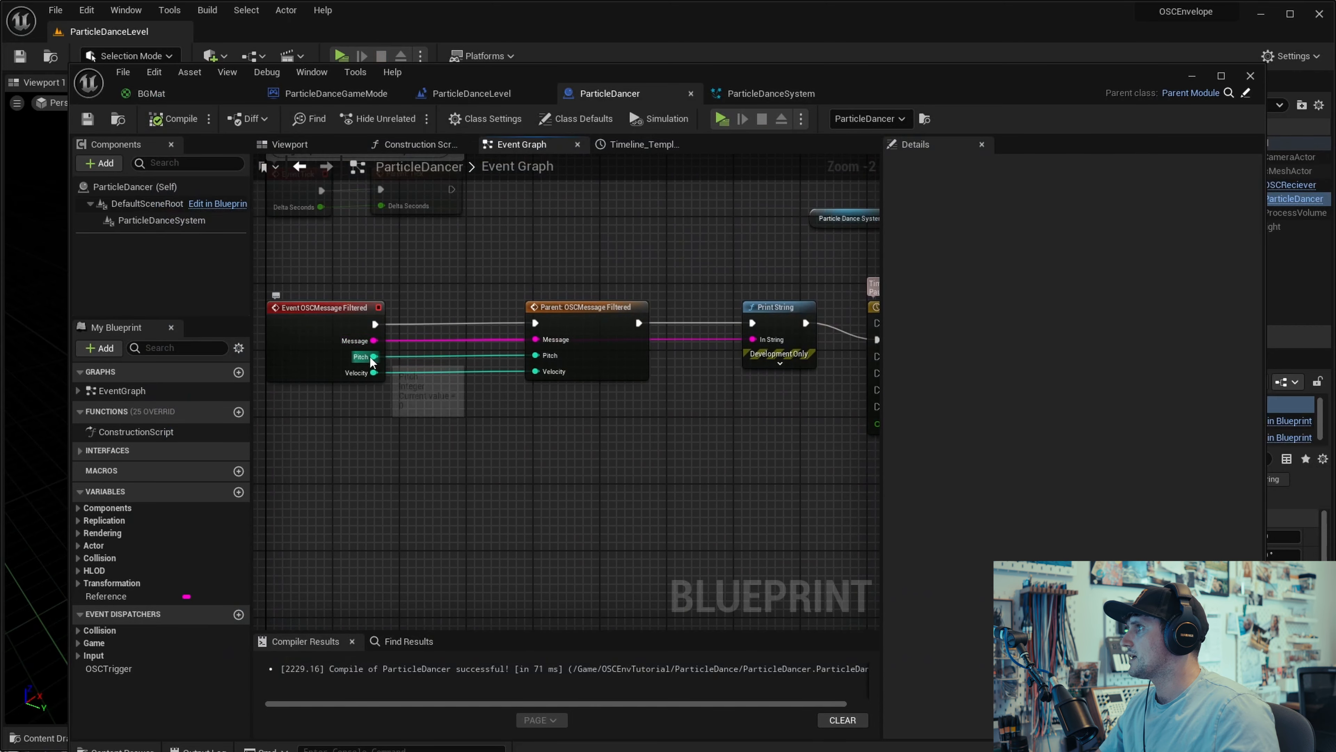
{"action": "left_click_drag", "start_coordinate": [374, 356], "coordinate": [571, 514]}
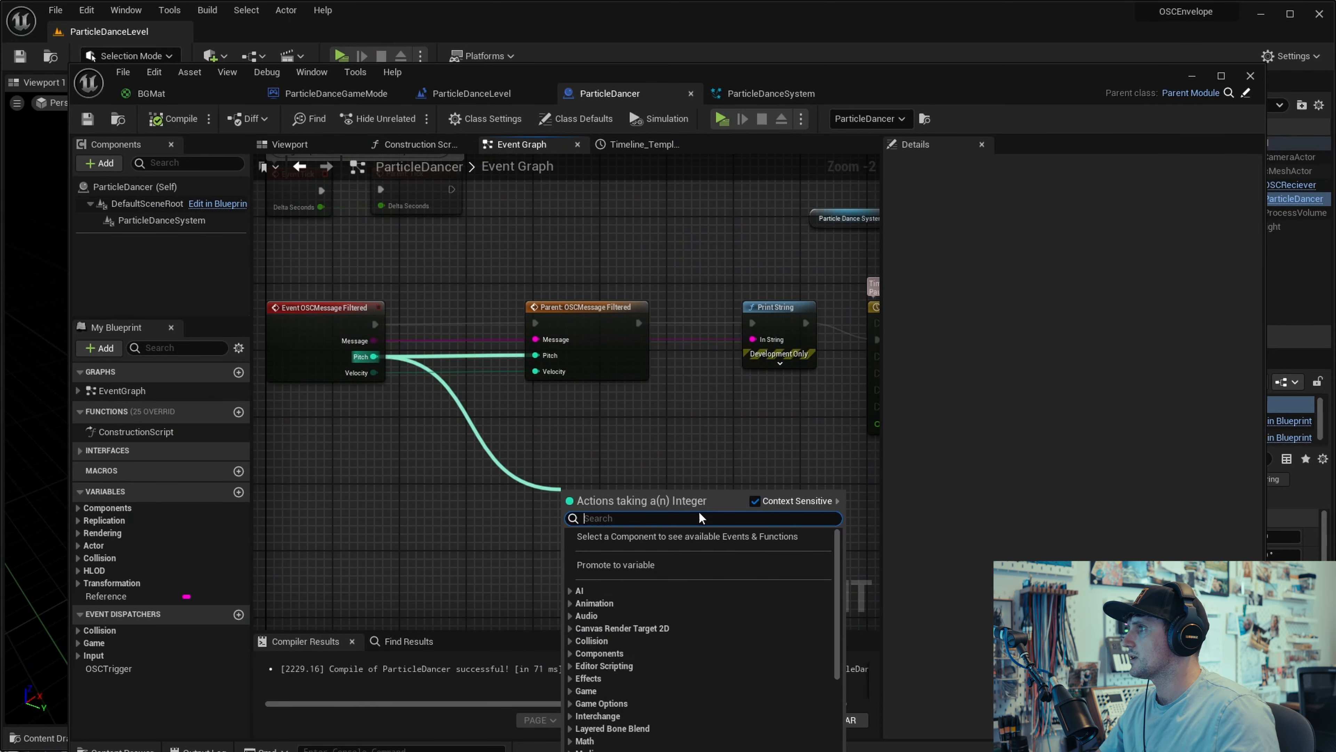
{"action": "type", "text": "="}
{"action": "key", "text": "Return"}
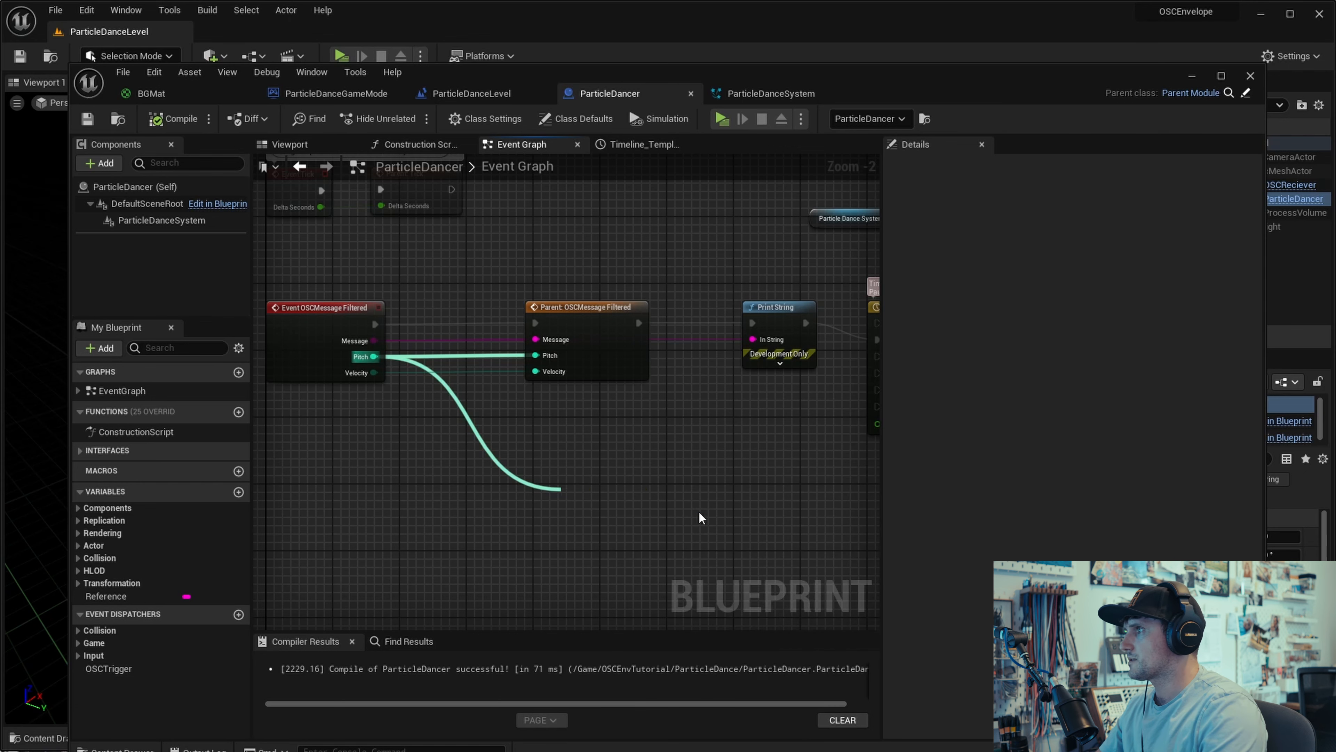
{"action": "left_click_drag", "start_coordinate": [633, 503], "coordinate": [703, 484]}
{"action": "type", "text": "bra"}
{"action": "key", "text": "Return"}
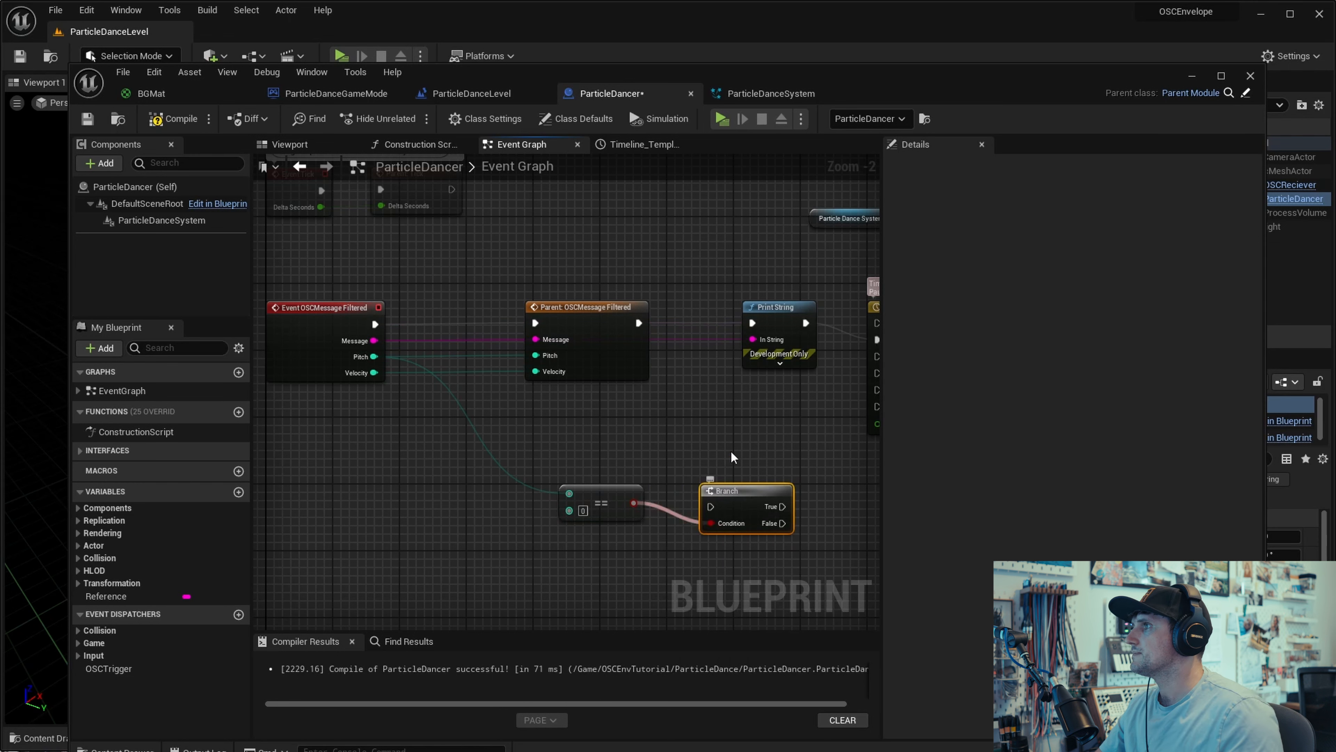
Step: Insert the Branch between Parent: OSCMessage Filtered and Print String, continuing from its True output
{"action": "left_click_drag", "start_coordinate": [638, 323], "coordinate": [815, 310]}
{"action": "left_click_drag", "start_coordinate": [720, 484], "coordinate": [687, 301]}
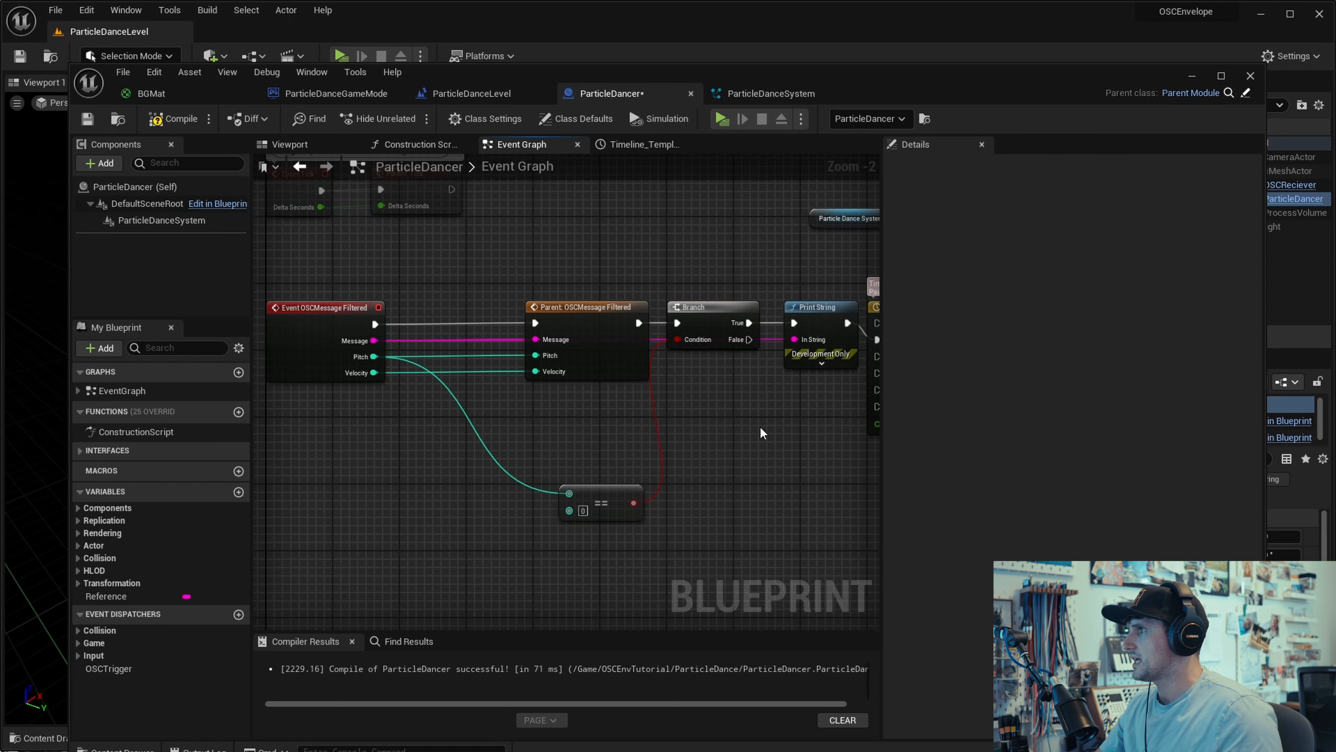
{"action": "right_click_drag", "start_coordinate": [587, 528], "coordinate": [574, 566]}
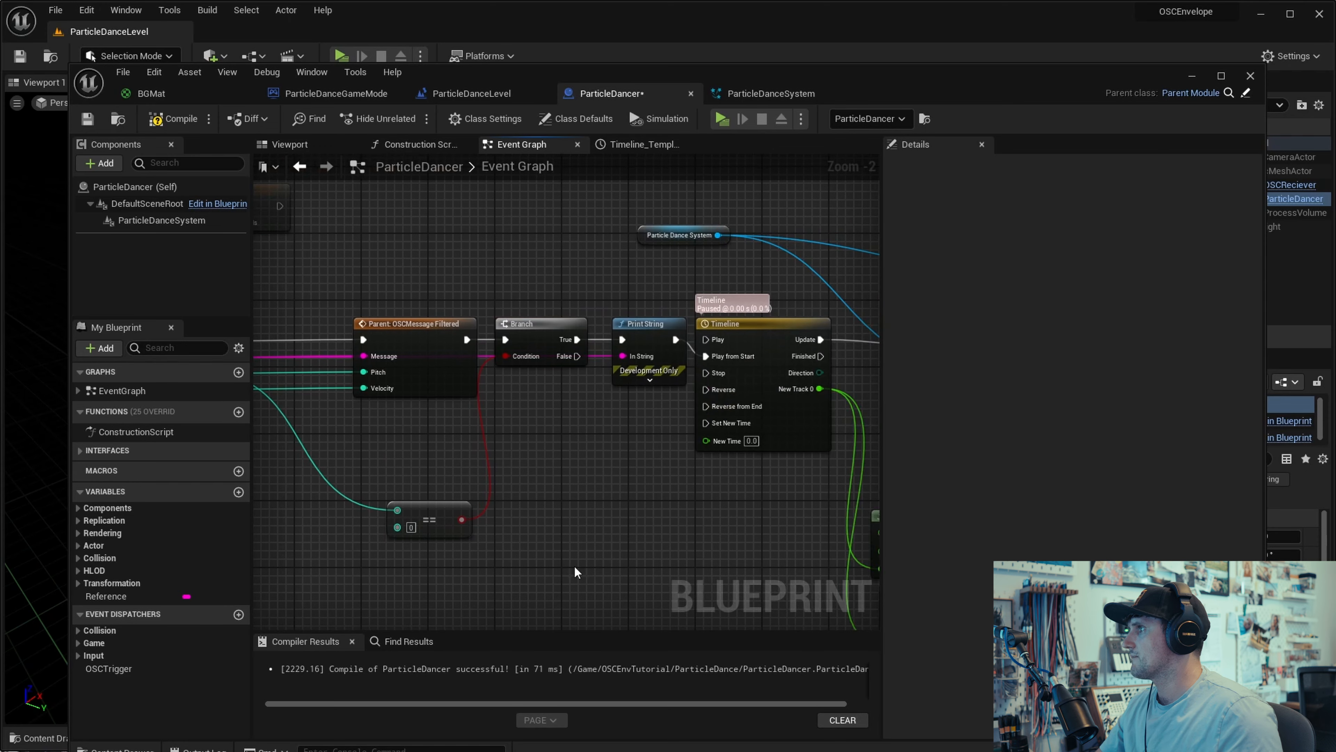
Step: Switch to Ableton Live, find the Kick Tube 1 row in the Clubber Kit clip and check which pitch it sends
{"action": "key", "text": "alt+Tab"}
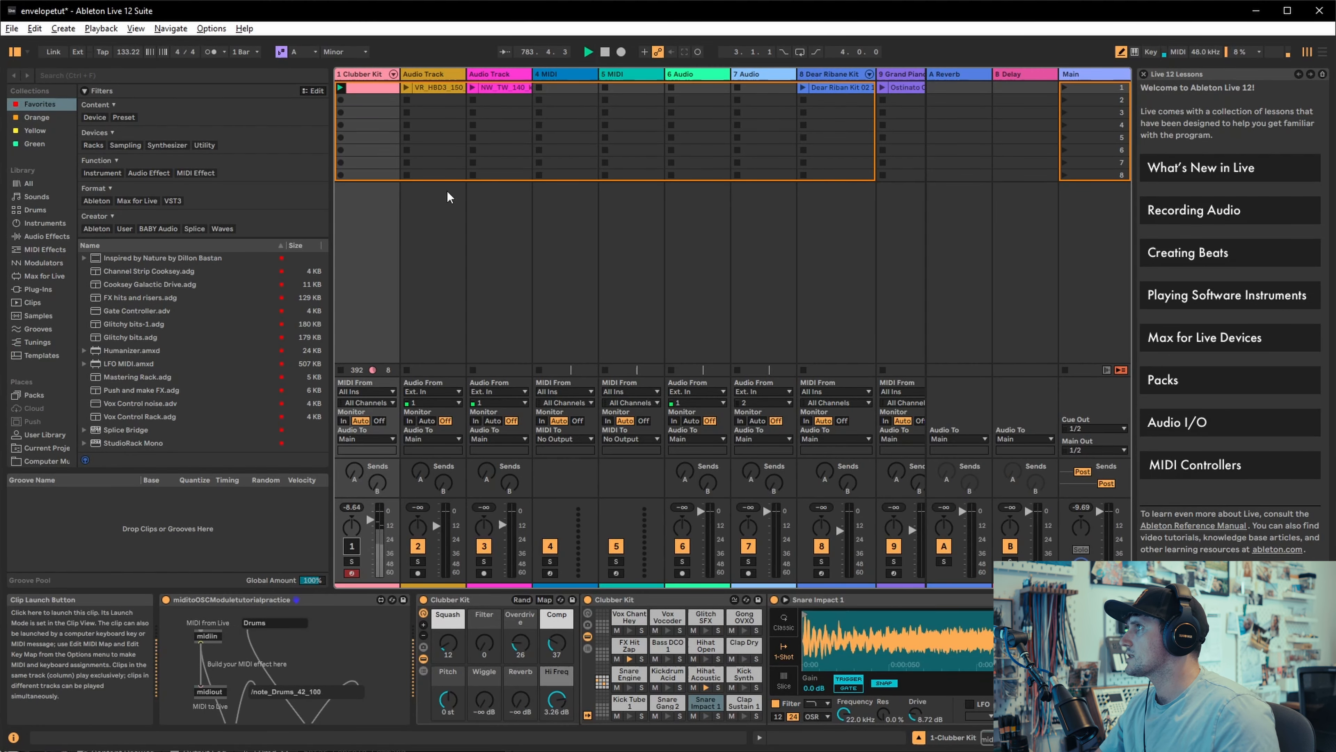
{"action": "double_click", "coordinate": [369, 86]}
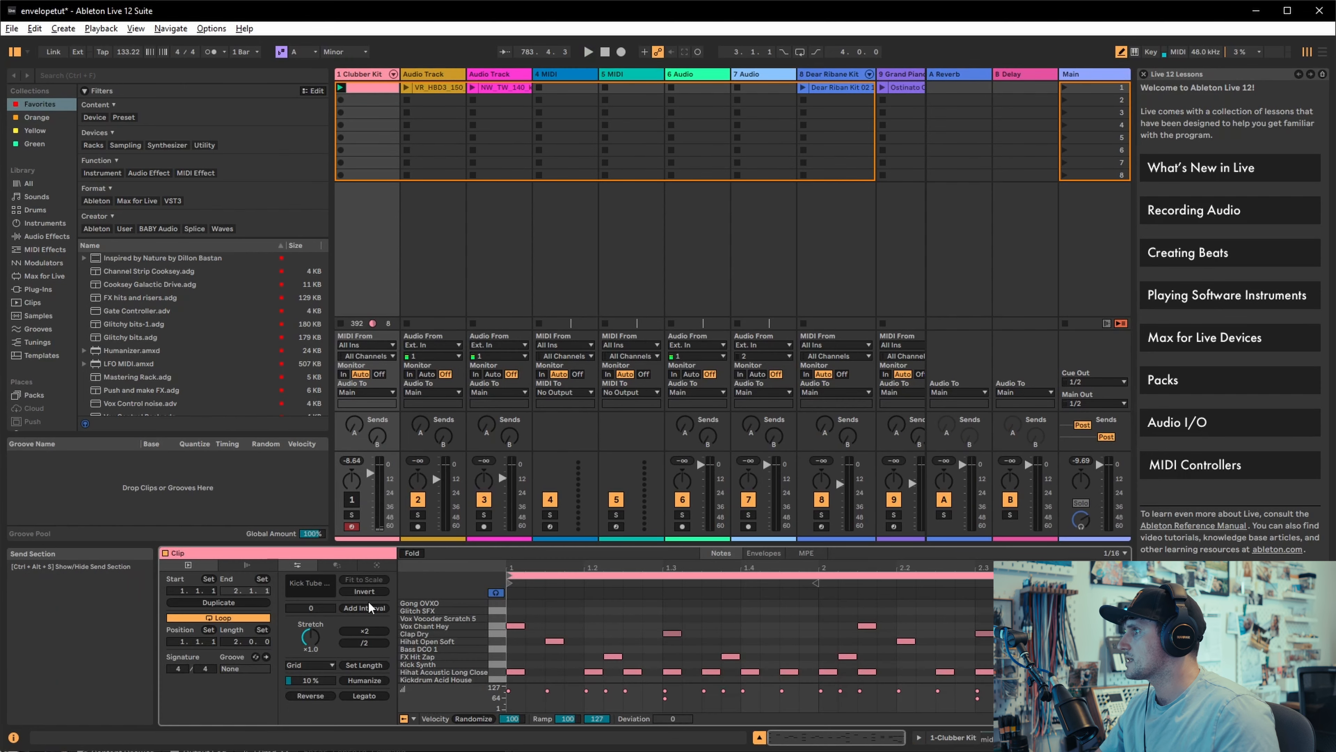
{"action": "scroll", "coordinate": [449, 658], "scroll_direction": "down", "scroll_amount": 2}
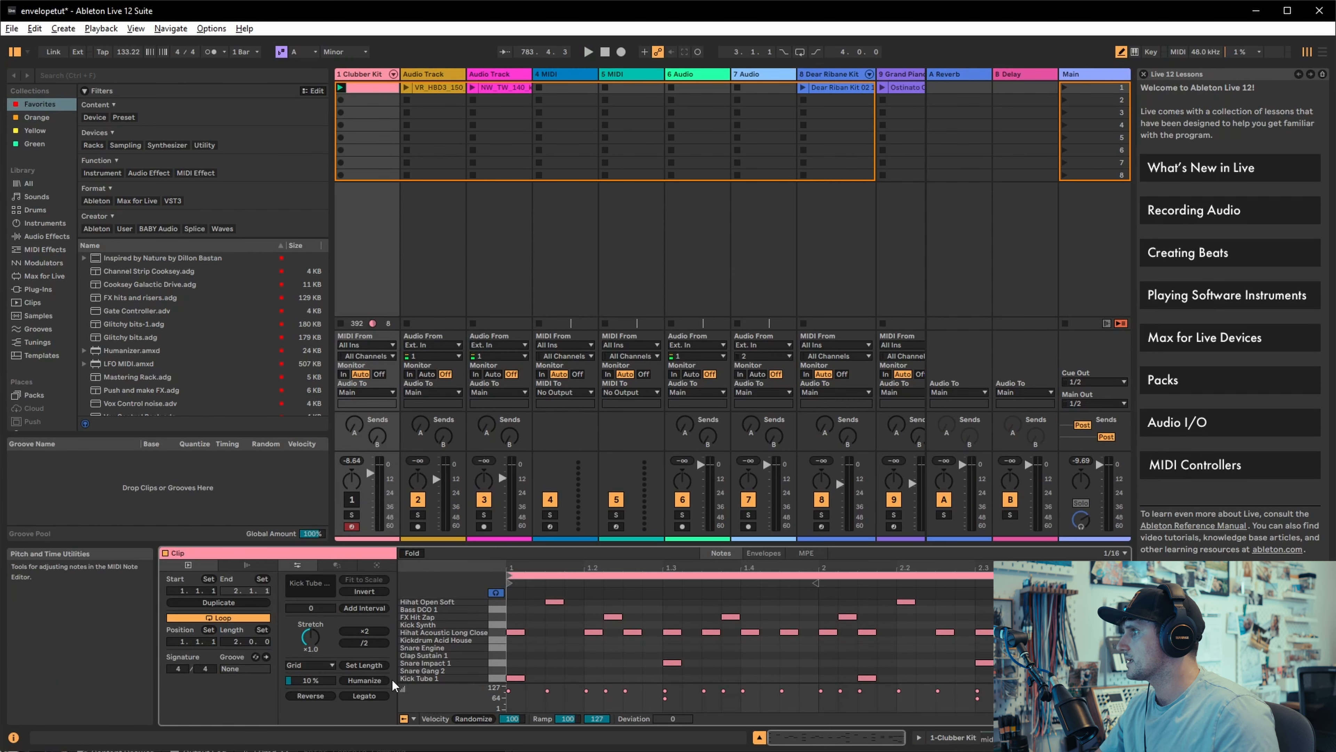
{"action": "left_click", "coordinate": [495, 677]}
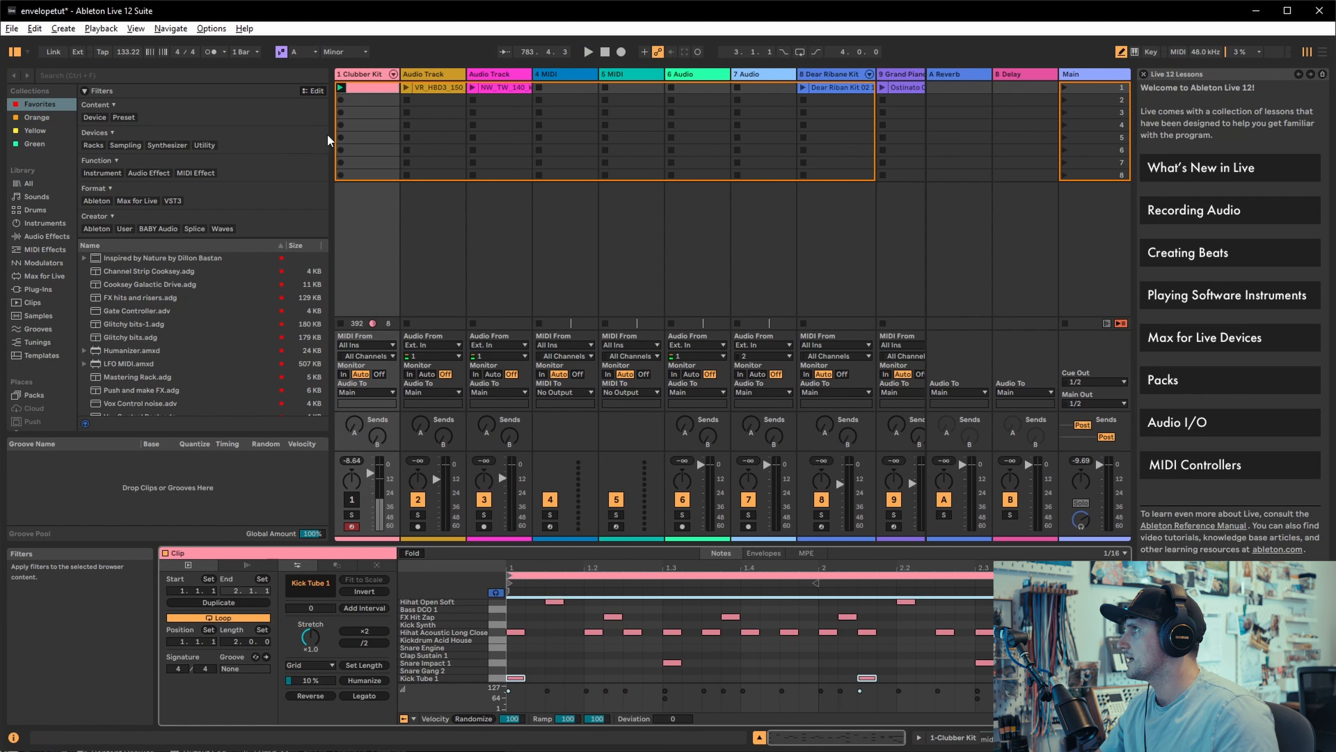
{"action": "left_click", "coordinate": [370, 71]}
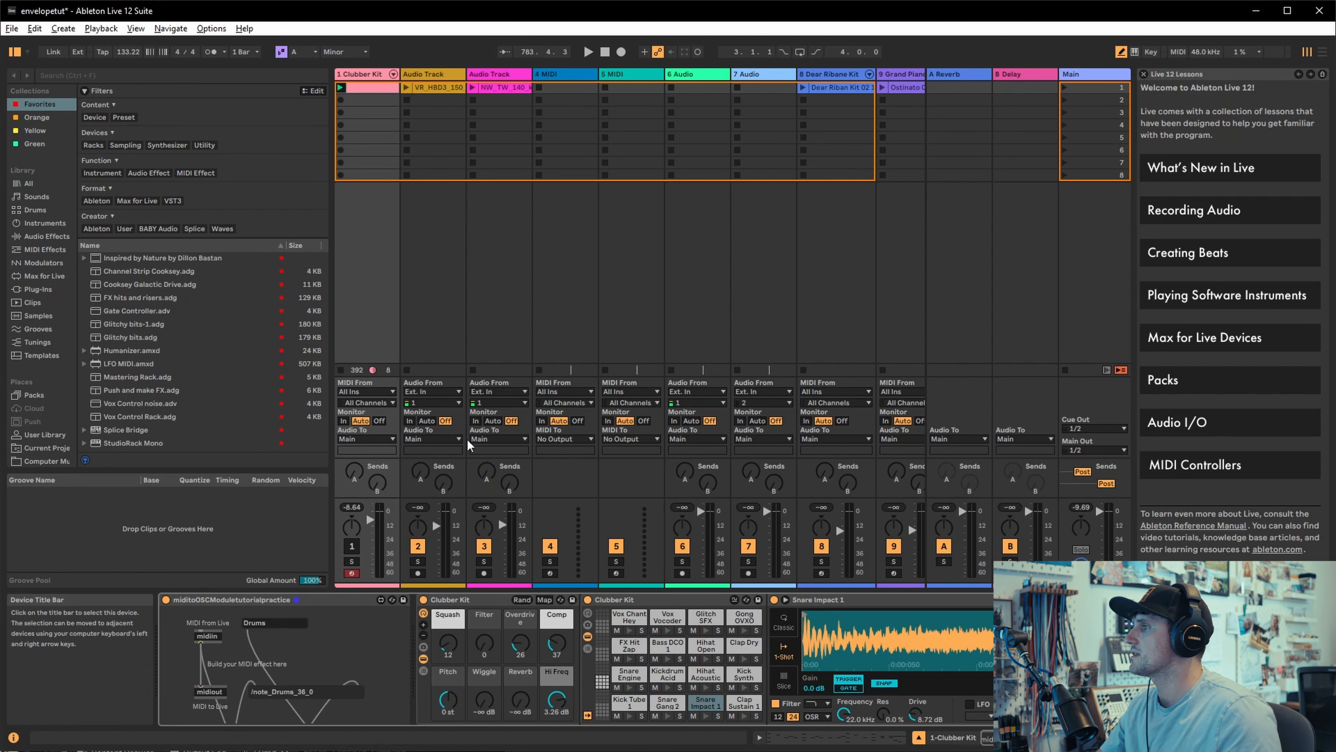
Step: Return to Unreal Editor, set the Equal node's comparison value to 36, and restart playback in Ableton Live
{"action": "key", "text": "alt+Tab"}
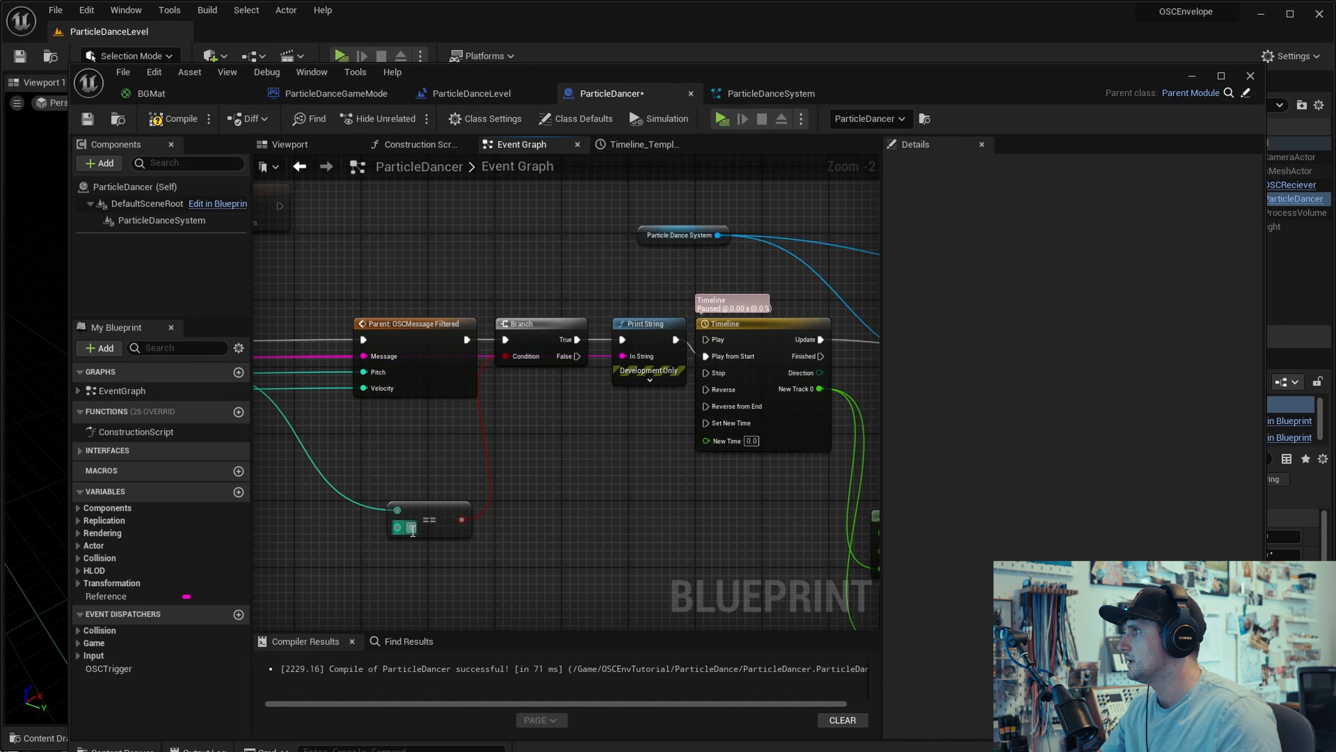
{"action": "type", "text": "36"}
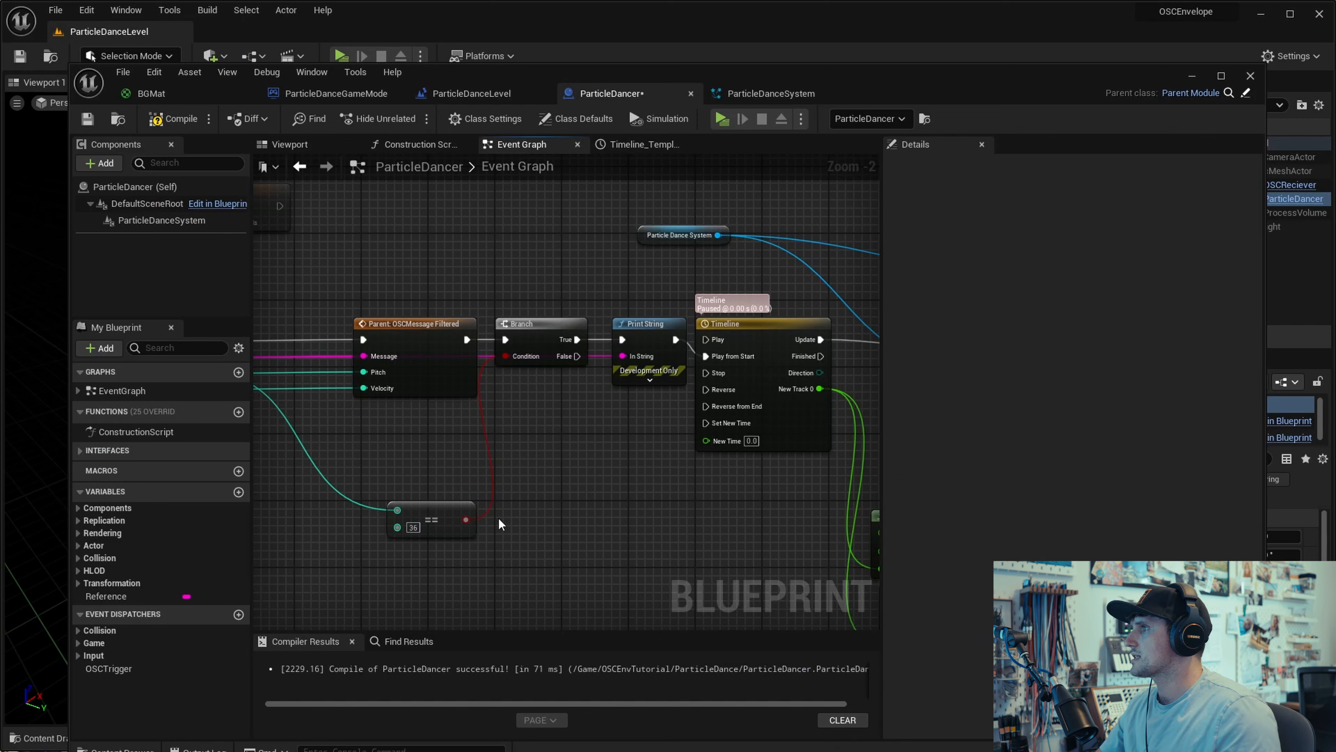
{"action": "key", "text": "alt+Tab"}
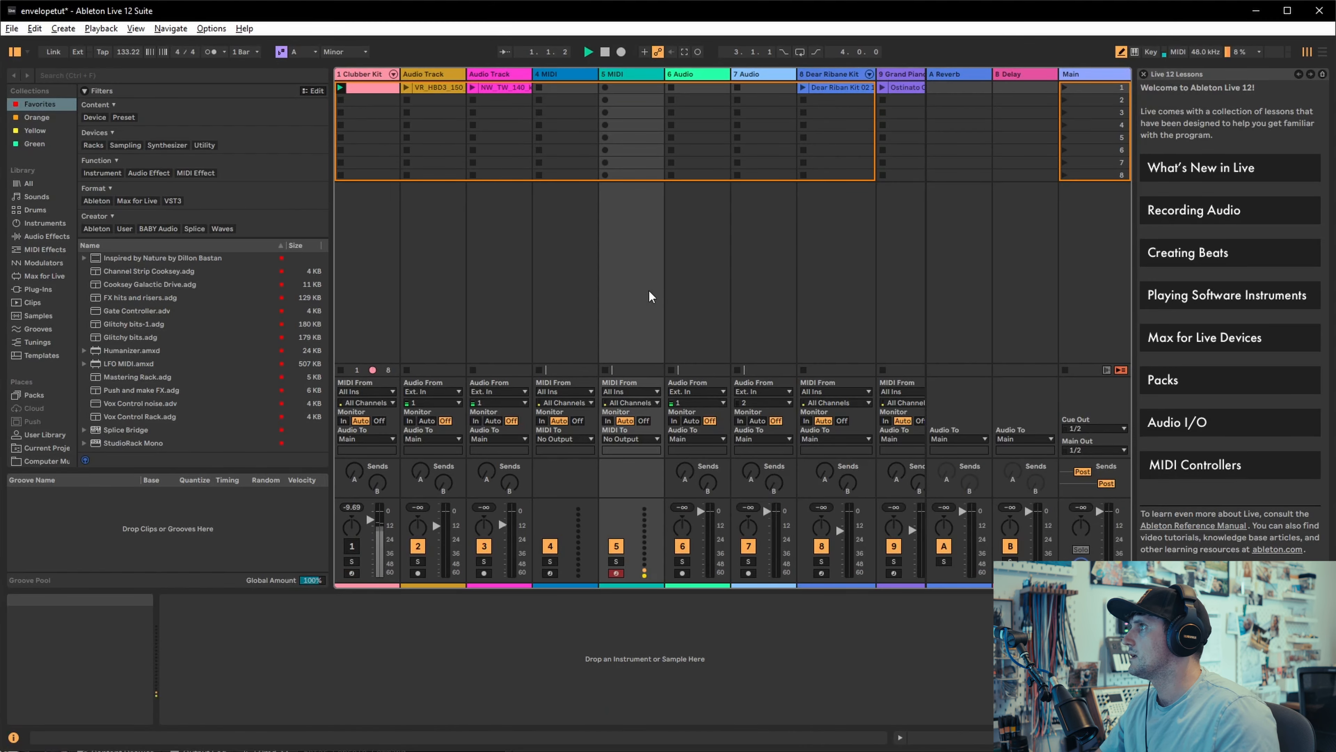
{"action": "key", "text": "alt+Tab"}
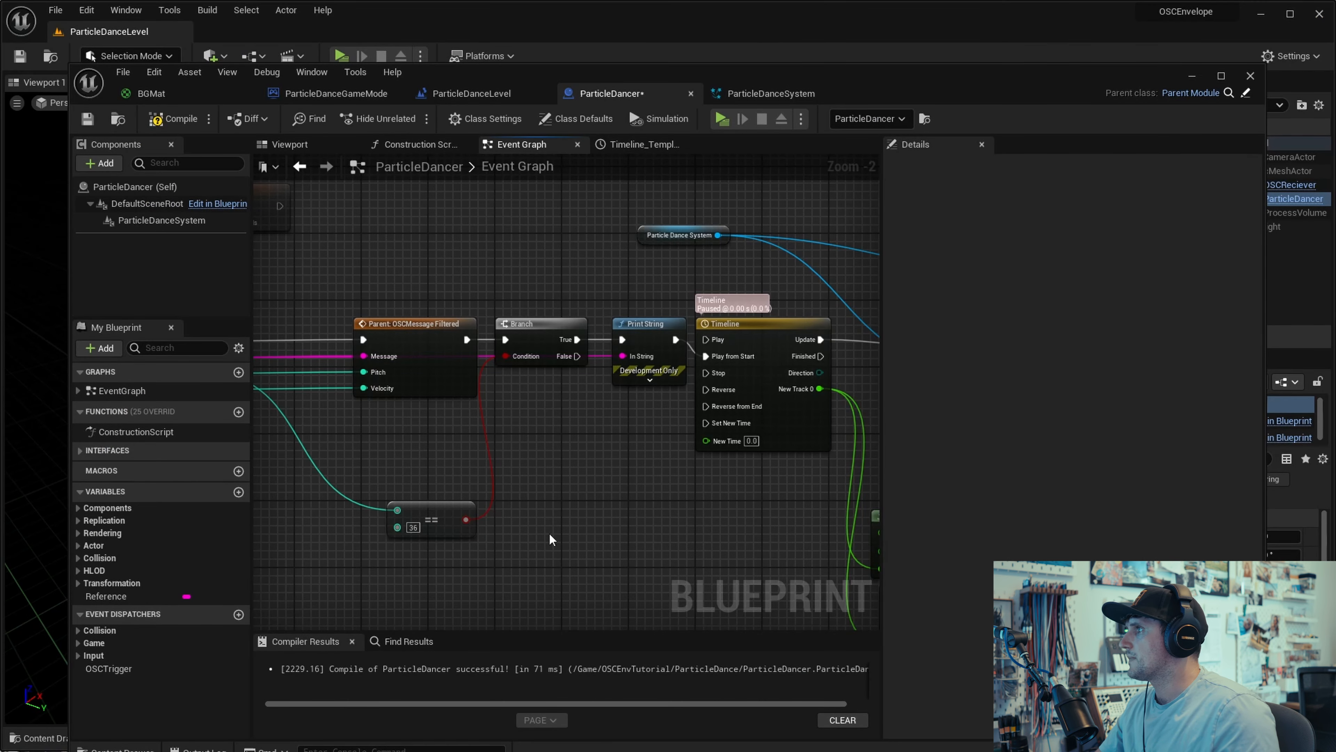
Step: Compile ParticleDancer and test the kick-triggered particles in a play session, unmuting the Clubber Kit track in Ableton Live
{"action": "left_click", "coordinate": [173, 119]}
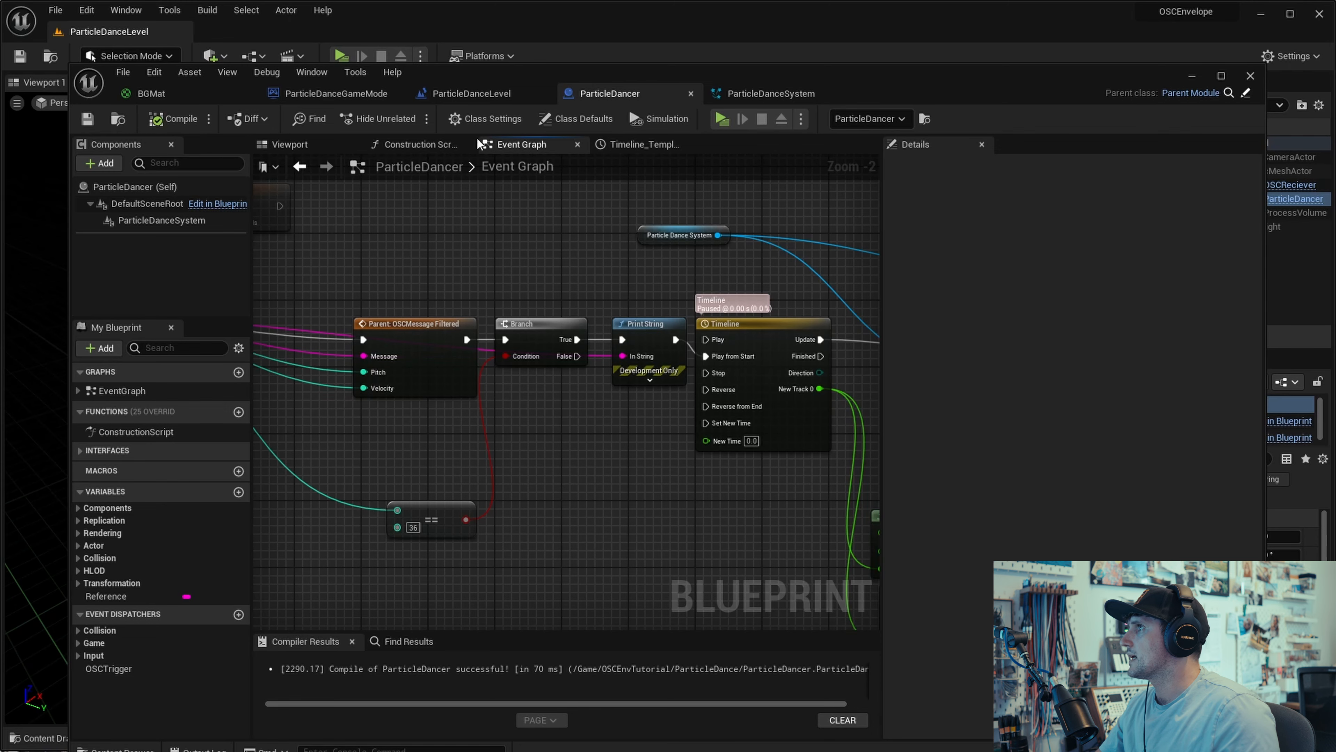
{"action": "left_click", "coordinate": [719, 119]}
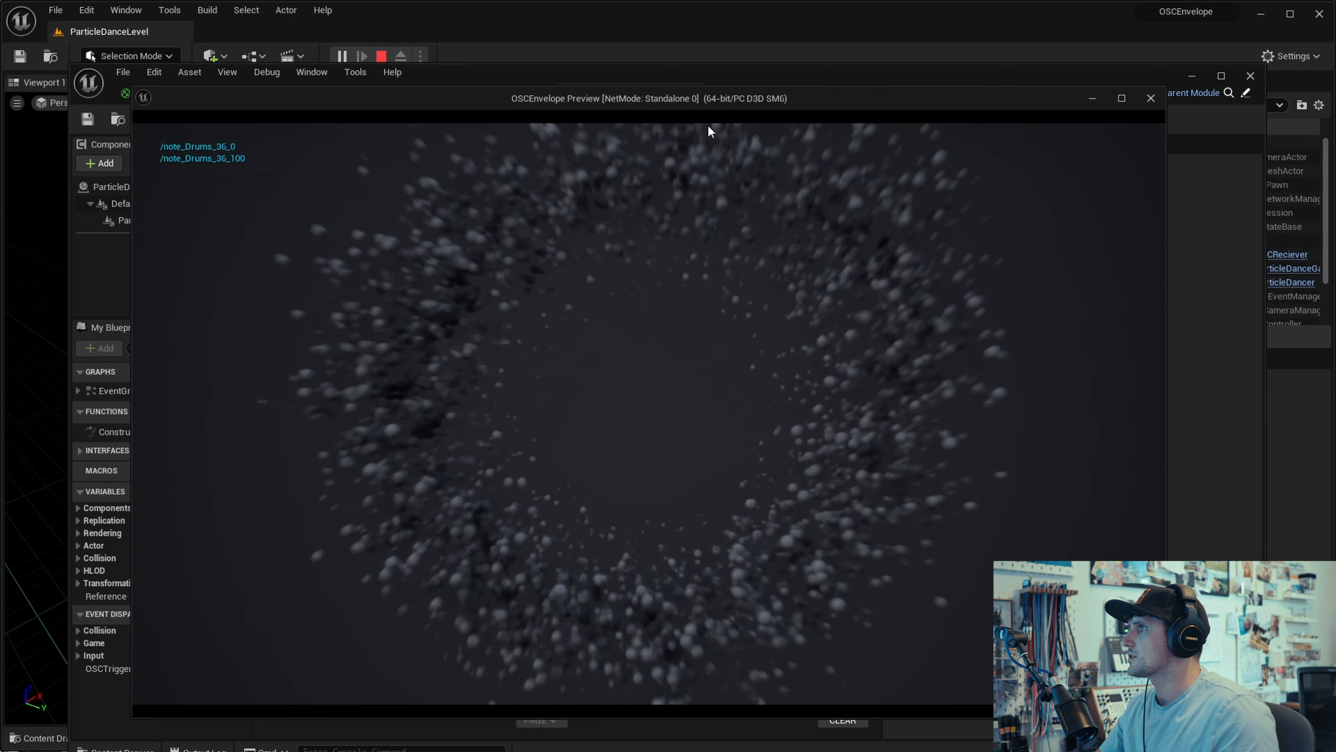
{"action": "key", "text": "alt+Tab"}
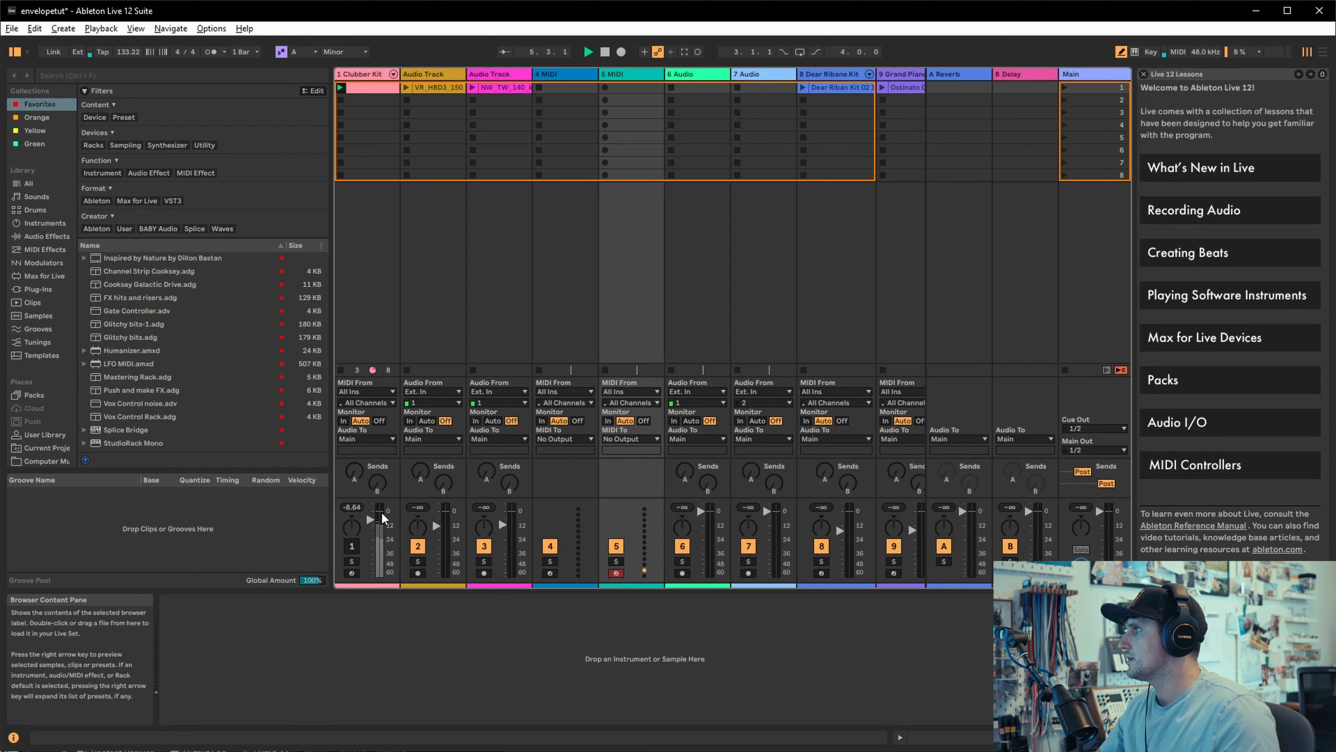
{"action": "key", "text": "alt+Tab"}
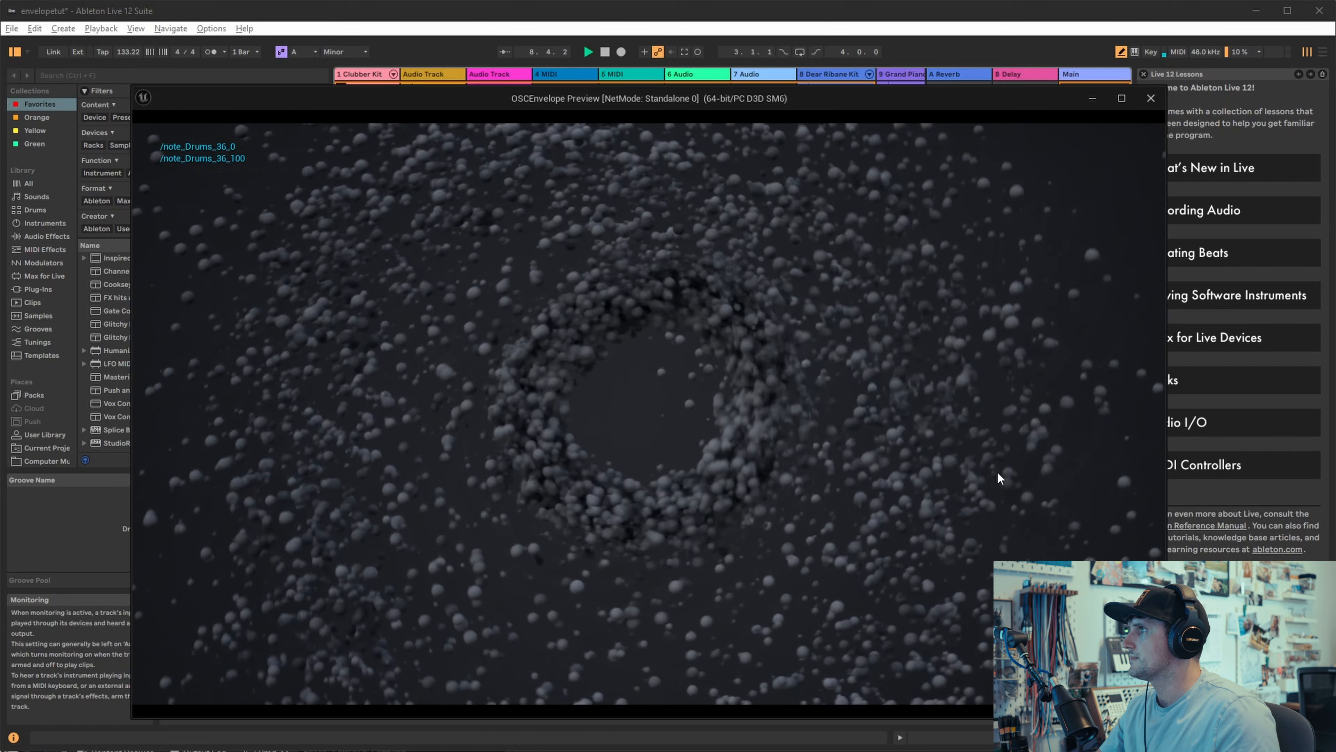
{"action": "left_click", "coordinate": [1150, 99]}
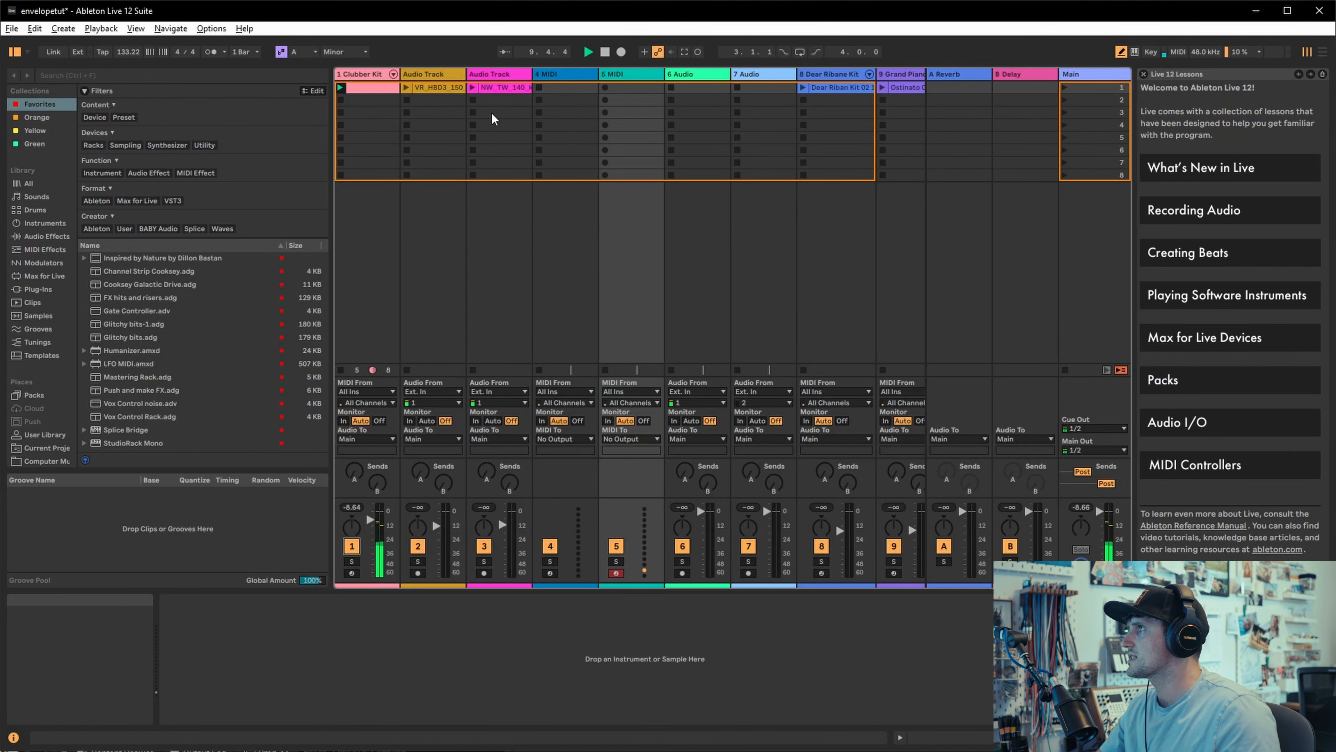
Step: Back in the ParticleDancer graph, set the PushOut Lerp's B to -500 and the Noise Lerp's B to 5000
{"action": "key", "text": "alt+Tab"}
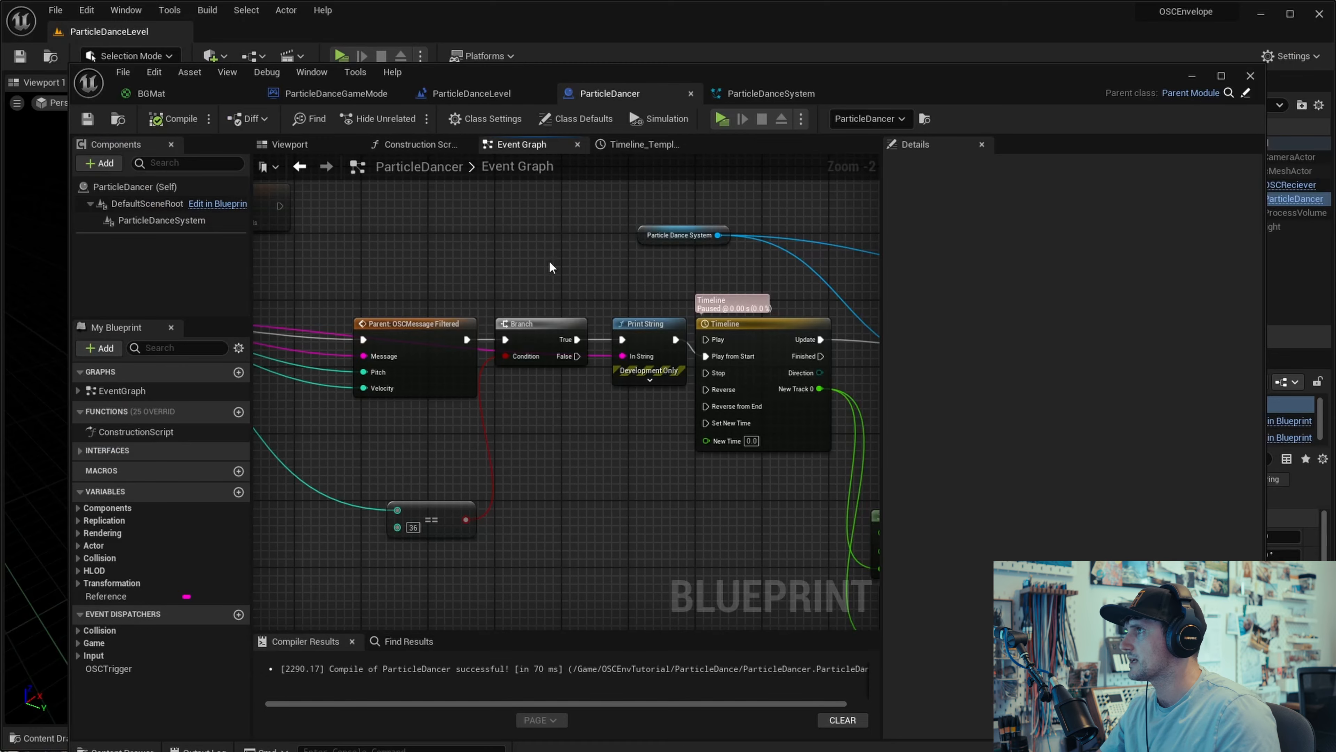
{"action": "right_click_drag", "start_coordinate": [774, 279], "coordinate": [383, 238]}
{"action": "right_click_drag", "start_coordinate": [729, 511], "coordinate": [717, 454]}
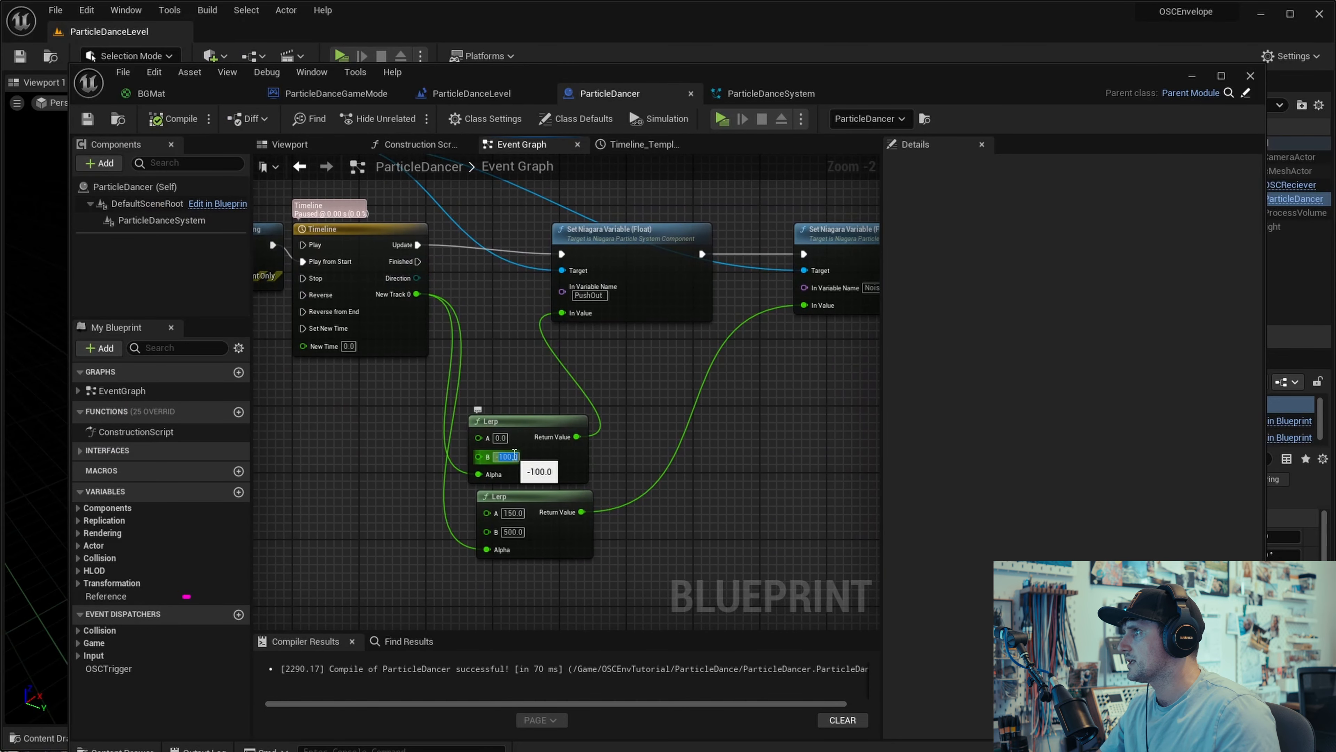
{"action": "type", "text": "-500"}
{"action": "key", "text": "Return"}
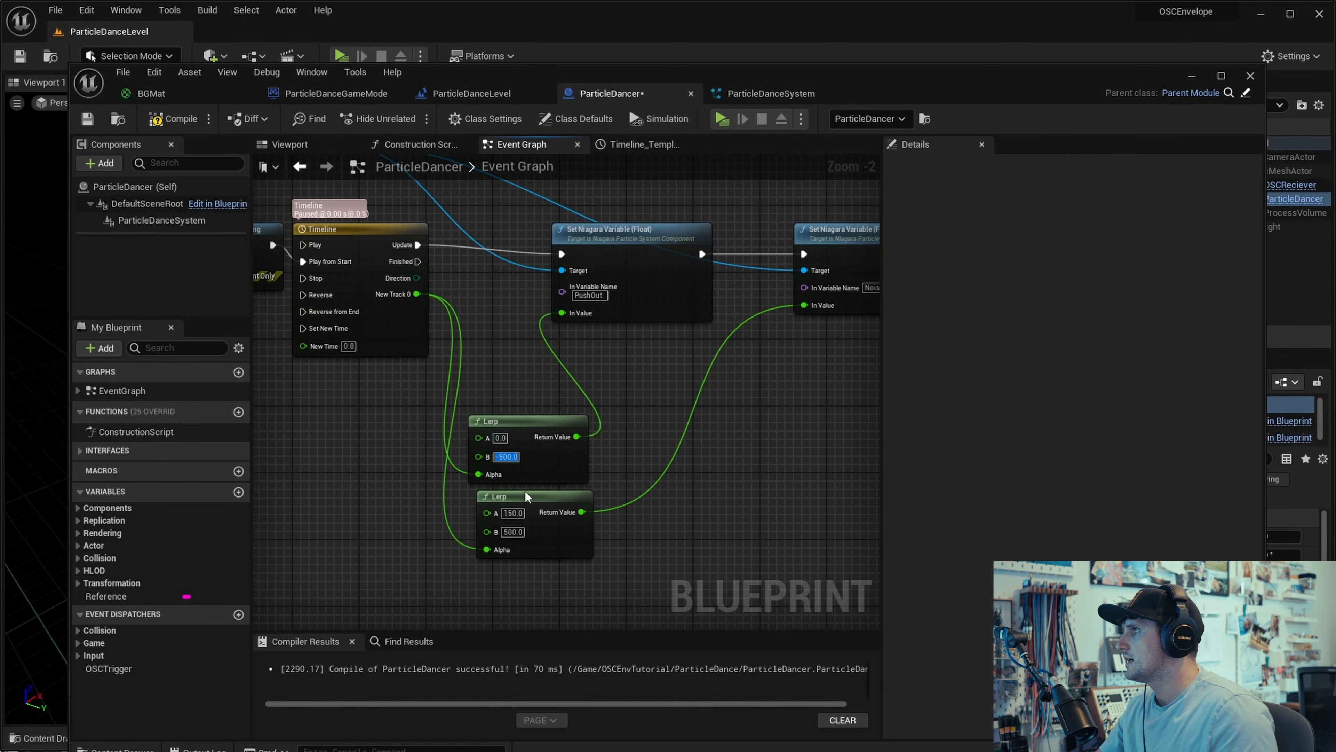
{"action": "type", "text": "5000"}
{"action": "key", "text": "Return"}
Step: Compile and save ParticleDancer, and play the level to test the stronger push-out and noise
{"action": "key", "text": "F7"}
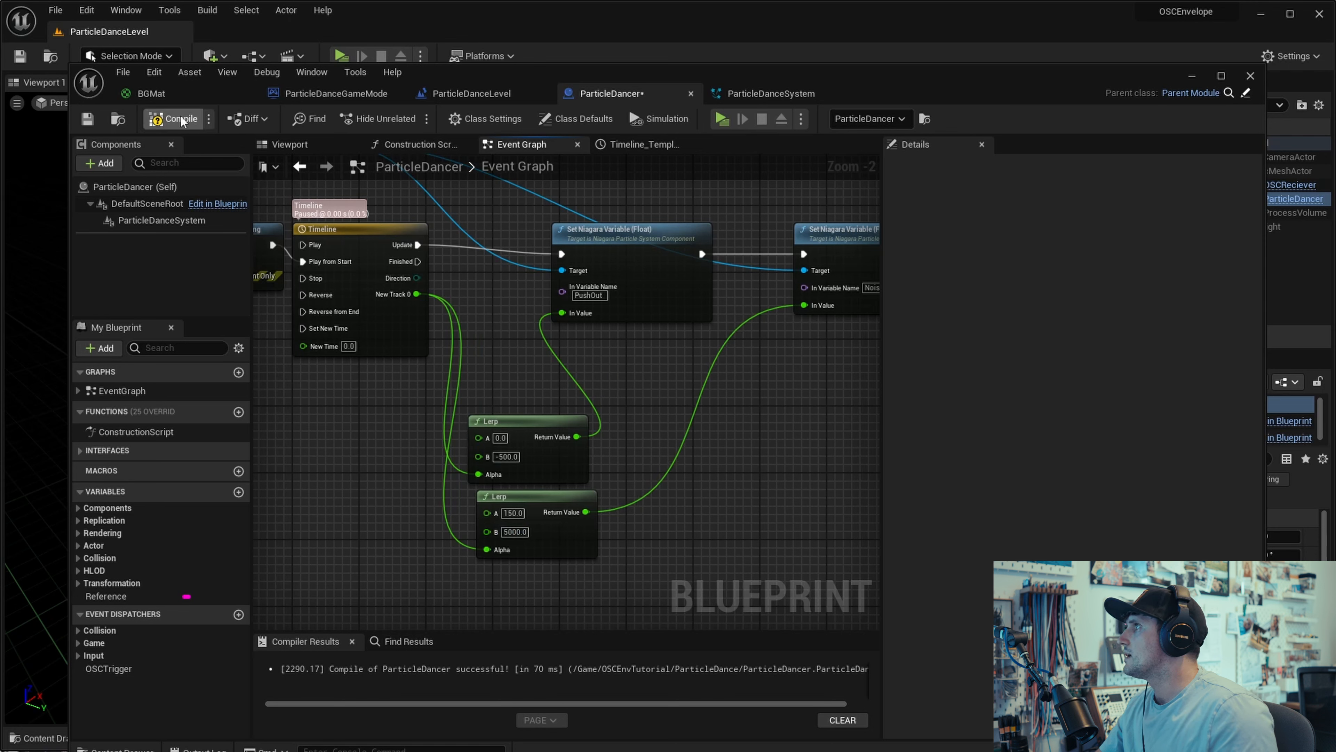
{"action": "key", "text": "ctrl+s"}
{"action": "left_click", "coordinate": [721, 119]}
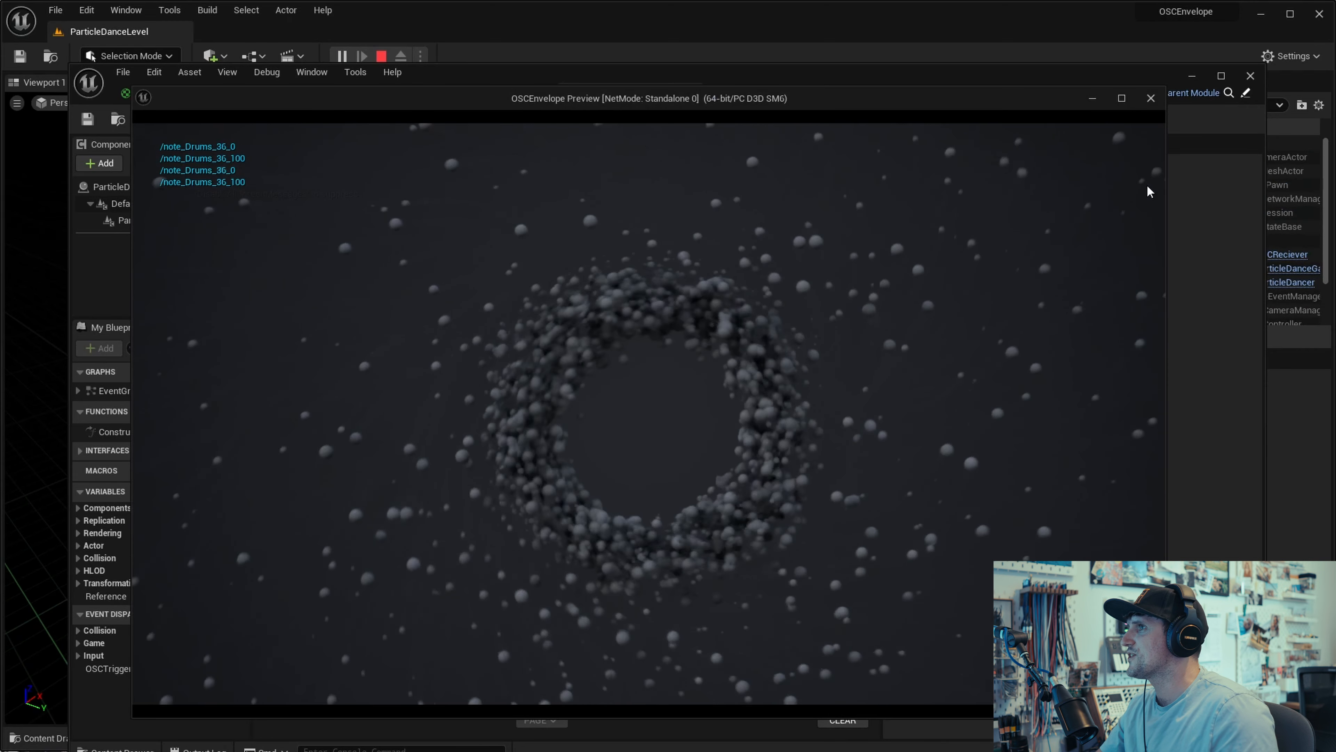
{"action": "left_click", "coordinate": [1150, 98]}
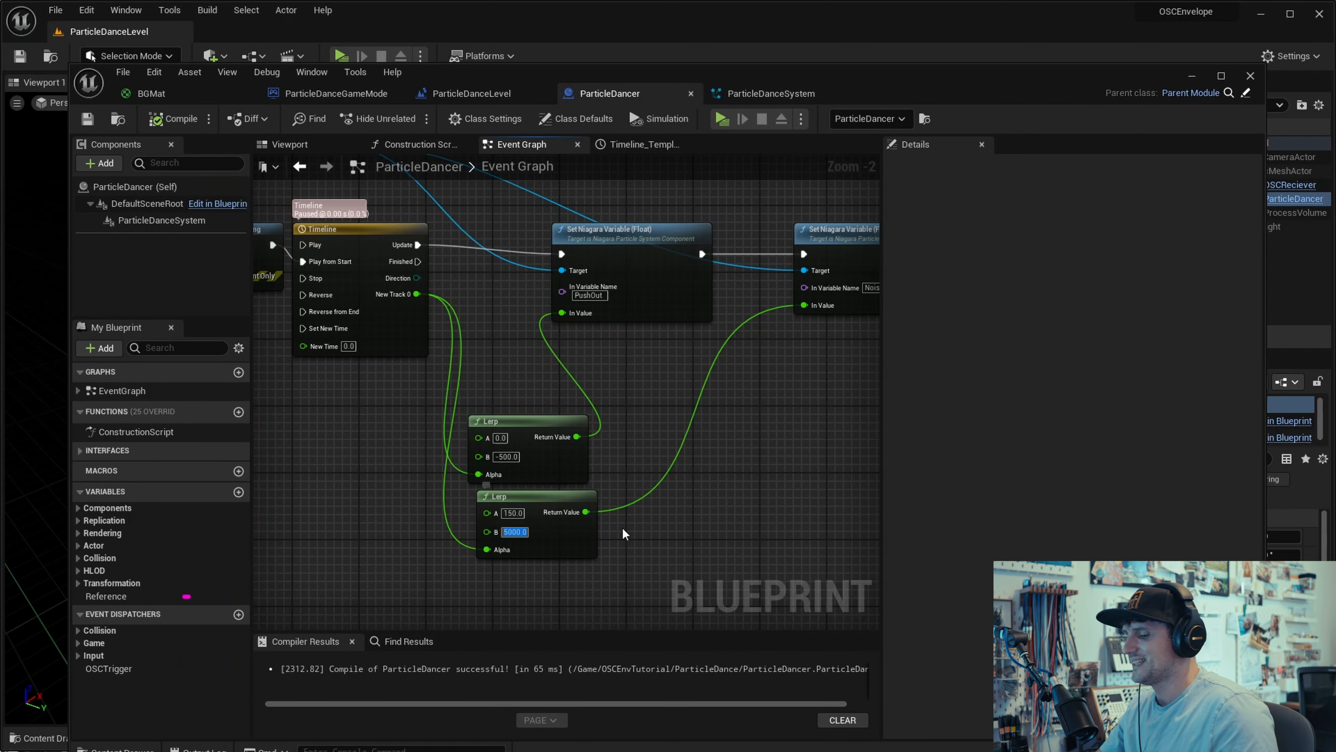
Step: Set the Noise Lerp's B to 1000 and the PushOut Lerp's B to -200
{"action": "type", "text": "1000"}
{"action": "key", "text": "Return"}
{"action": "left_click", "coordinate": [508, 456]}
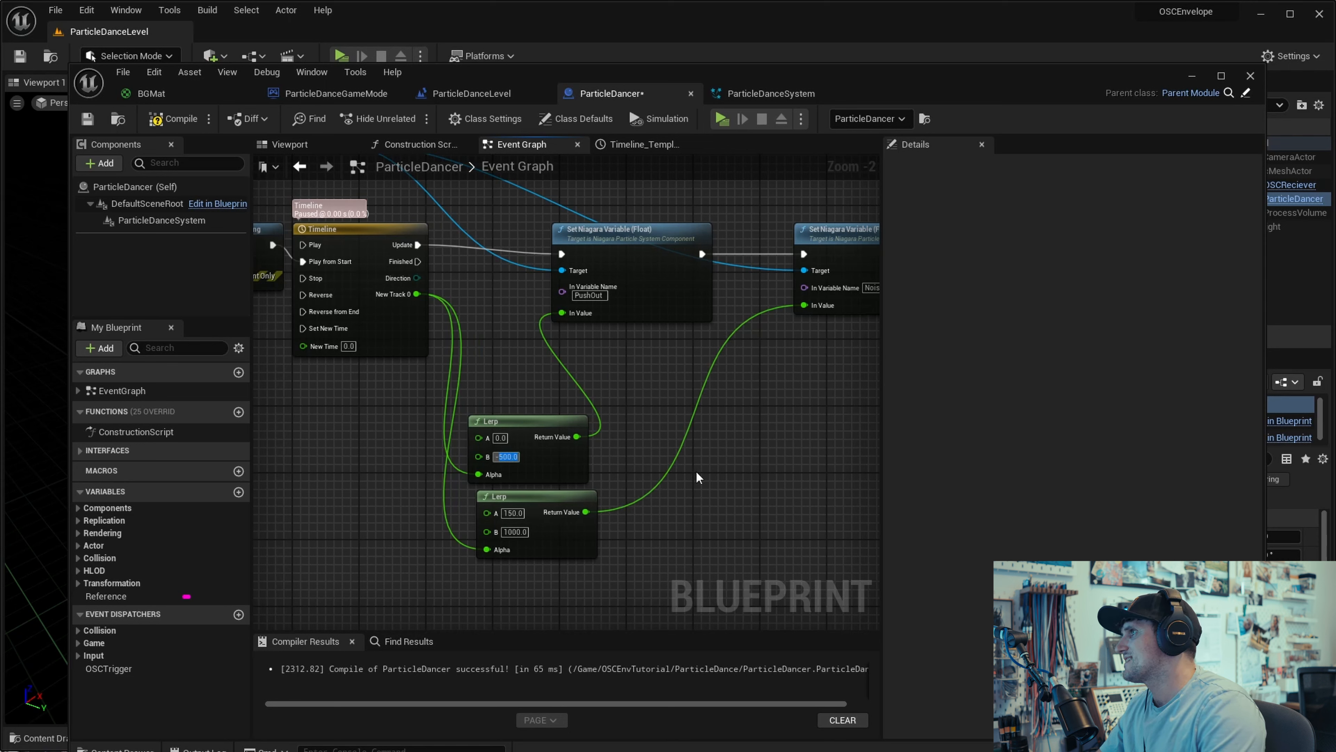
{"action": "type", "text": "-200"}
{"action": "key", "text": "Return"}
Step: Compile ParticleDancer, play the level to check the reduced push-out and noise, and close the preview
{"action": "left_click", "coordinate": [173, 119]}
{"action": "left_click", "coordinate": [721, 117]}
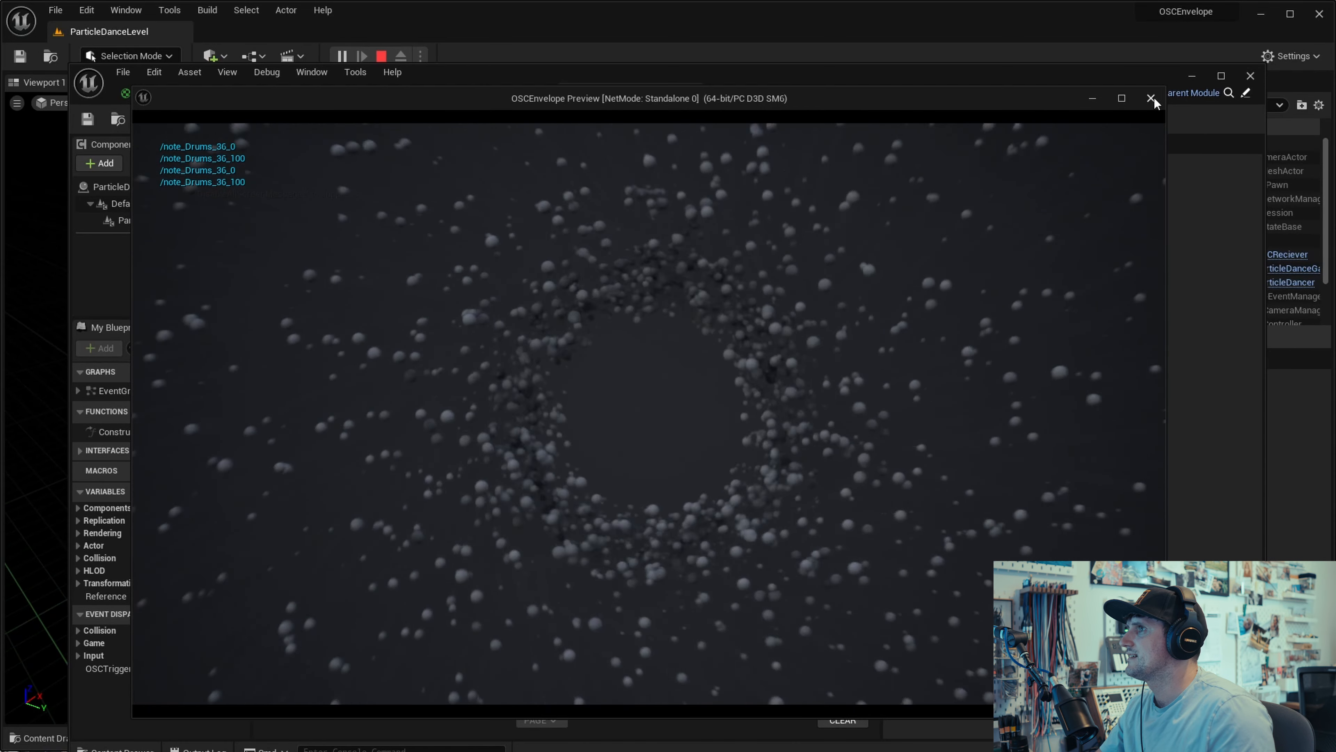
{"action": "left_click", "coordinate": [1151, 98]}
Step: Shorten the Timeline's curve by moving the upper key to about 0.08 s and the final key to about 0.15 s
{"action": "double_click", "coordinate": [350, 229]}
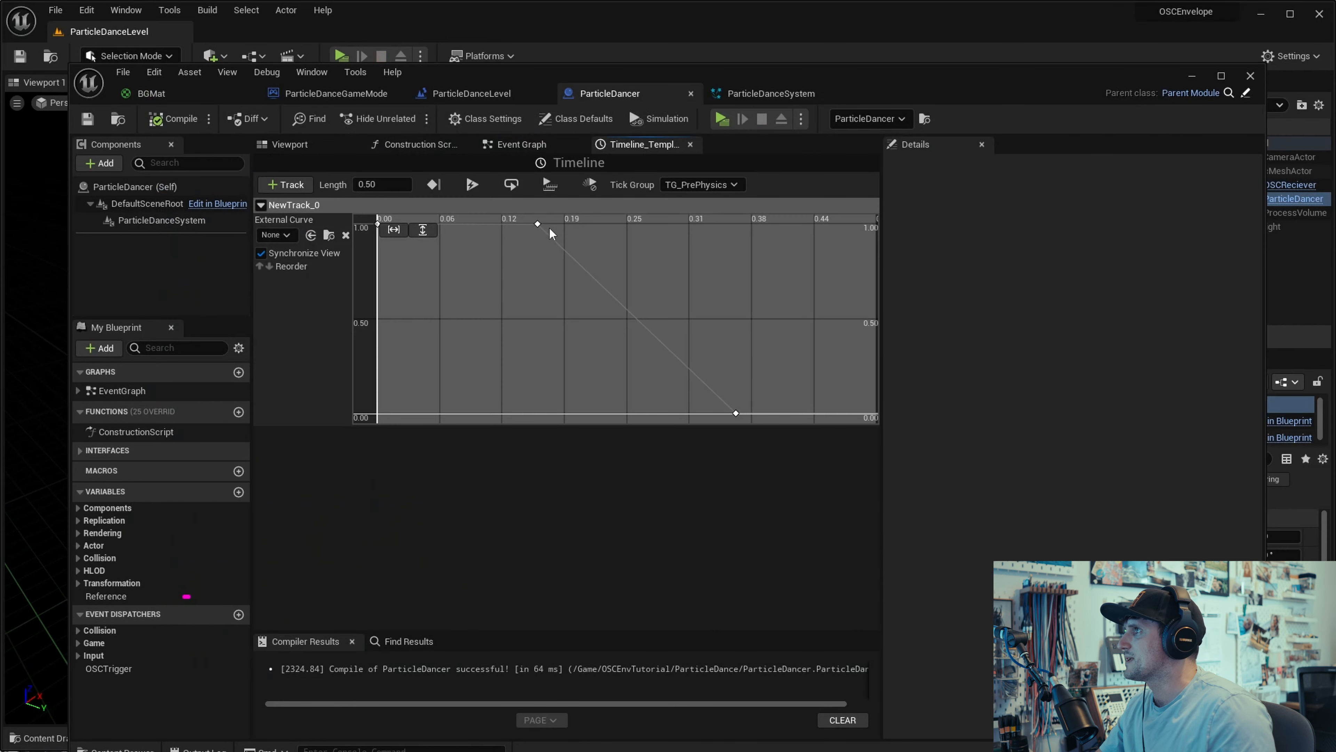
{"action": "left_click_drag", "start_coordinate": [527, 222], "coordinate": [462, 222]}
{"action": "left_click_drag", "start_coordinate": [736, 416], "coordinate": [525, 412]}
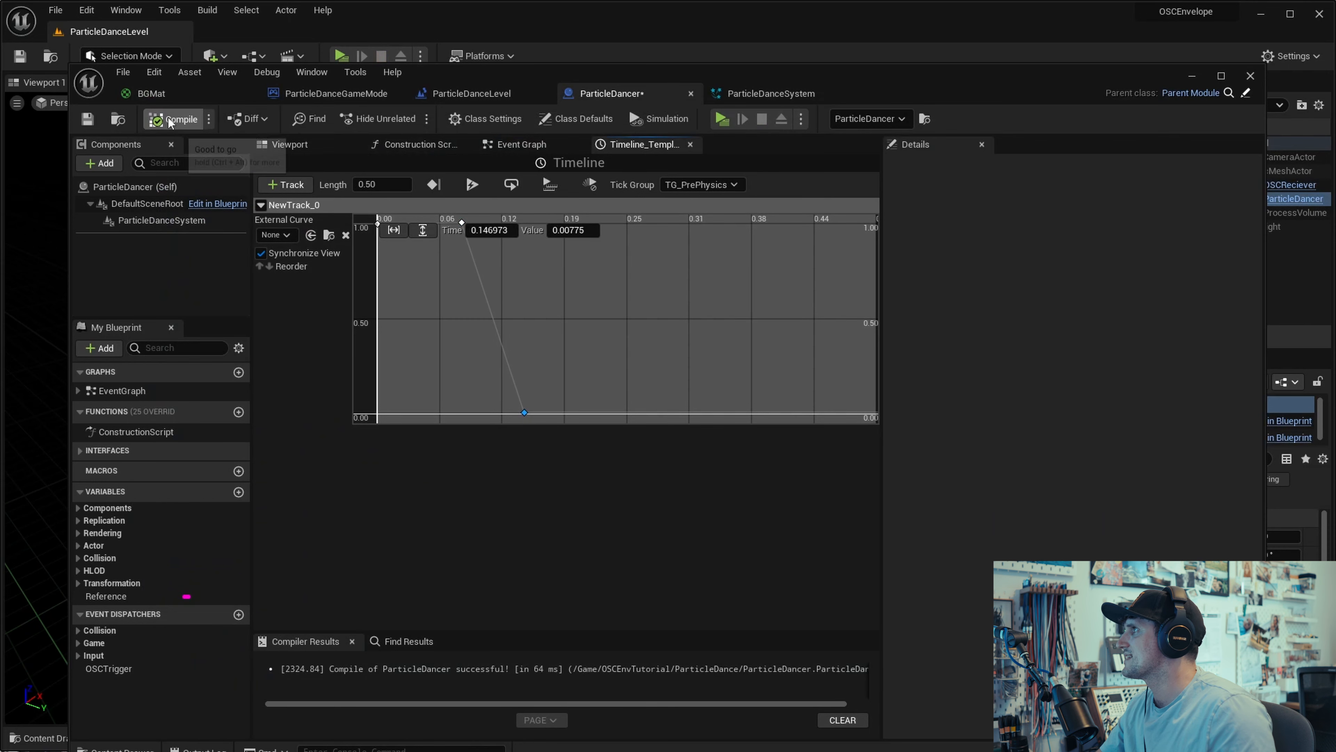
Step: Compile ParticleDancer, play the level in an enlarged preview, and launch the Audio Track clips in Ableton Live to watch the particles react
{"action": "left_click", "coordinate": [726, 120]}
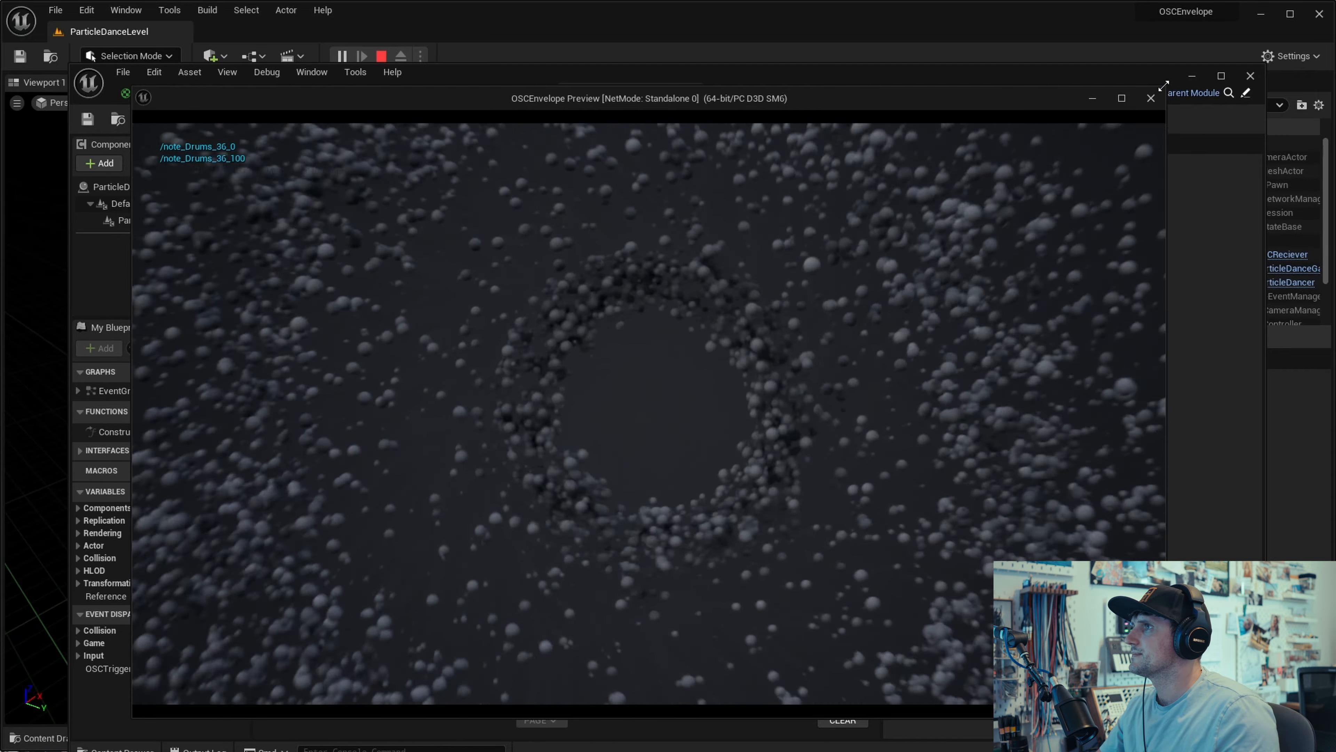
{"action": "left_click_drag", "start_coordinate": [1167, 86], "coordinate": [1221, 45]}
{"action": "key", "text": "alt+Tab"}
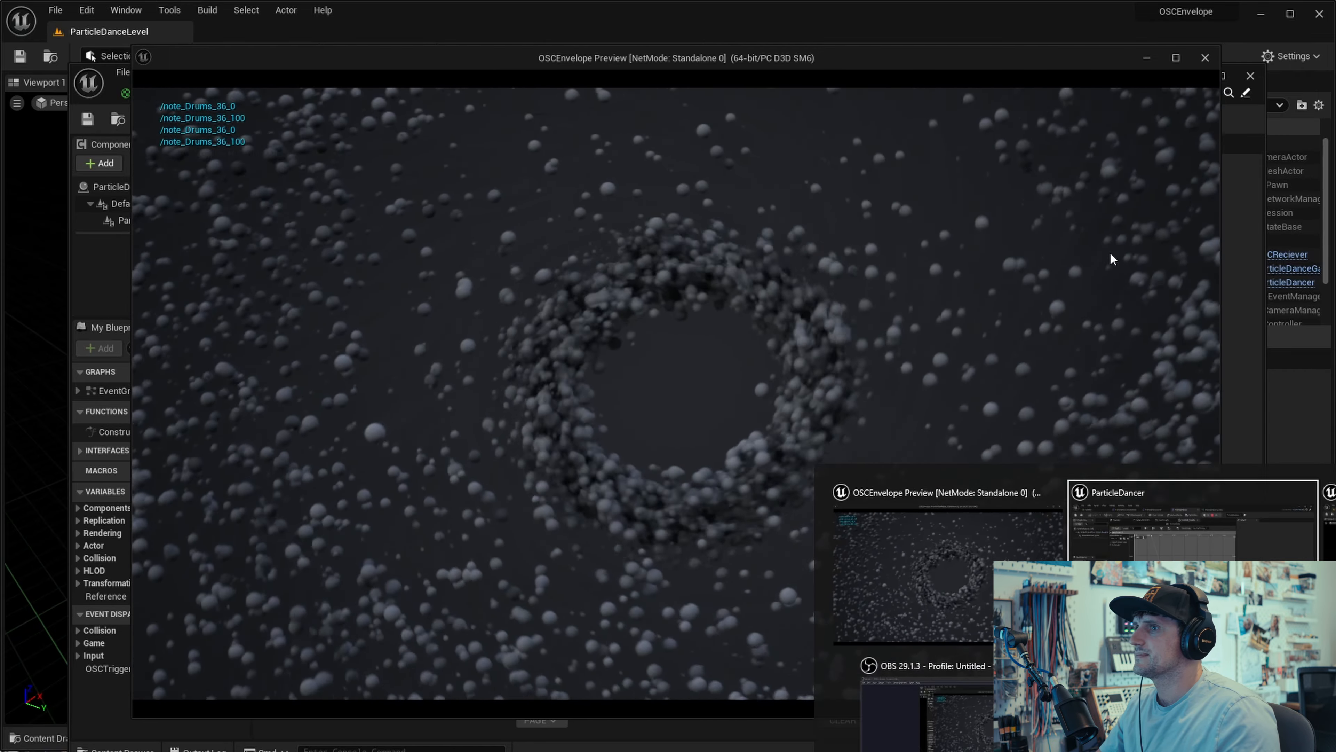
{"action": "left_click", "coordinate": [407, 86]}
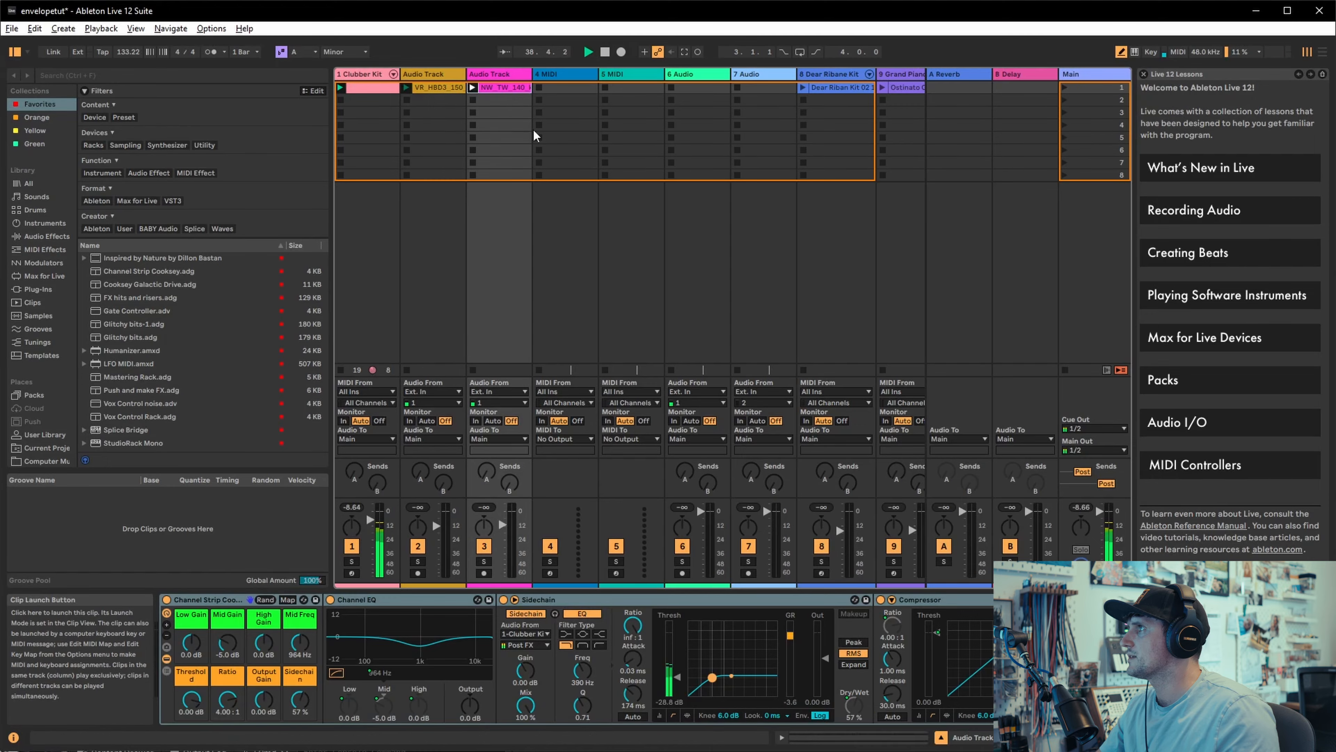
{"action": "key", "text": "alt+Tab"}
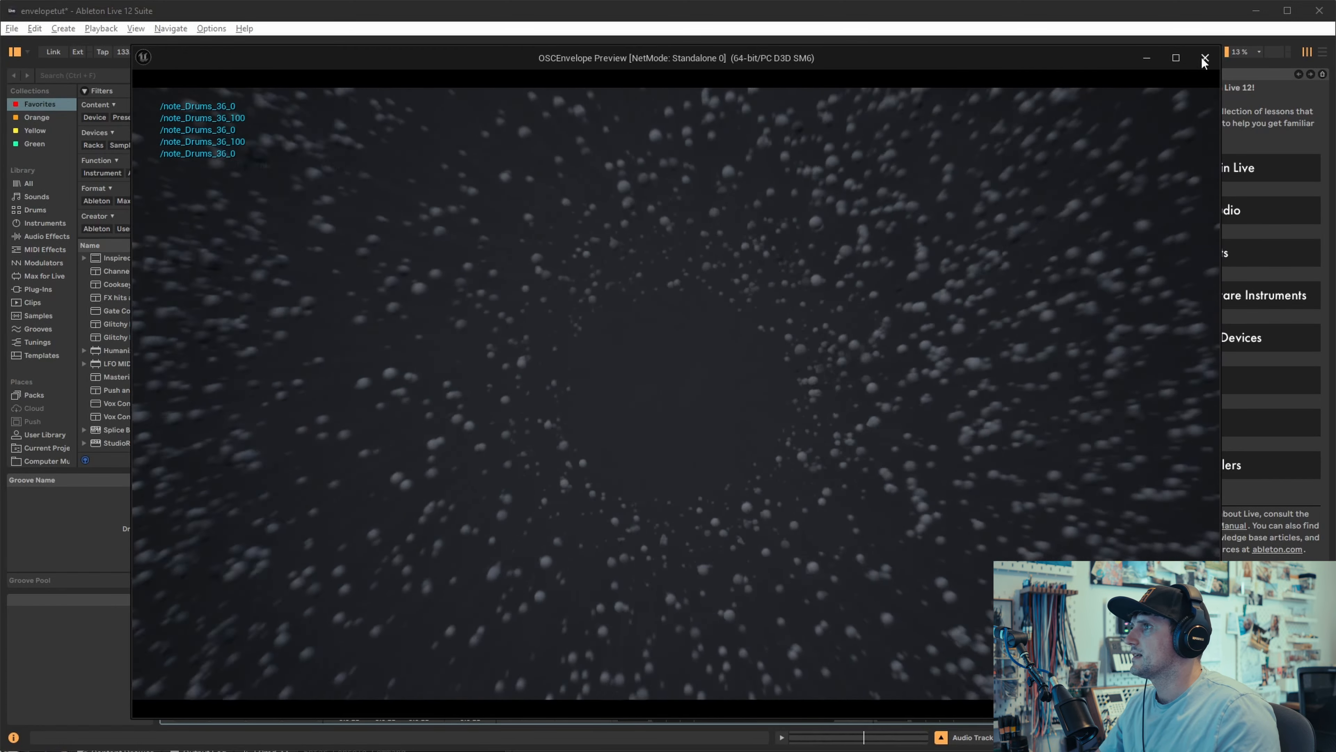
Step: End the preview, stop playback in Ableton Live, and return to the ParticleDancer Blueprint in Unreal Editor
{"action": "key", "text": "alt+Tab"}
{"action": "key", "text": "alt+Tab"}
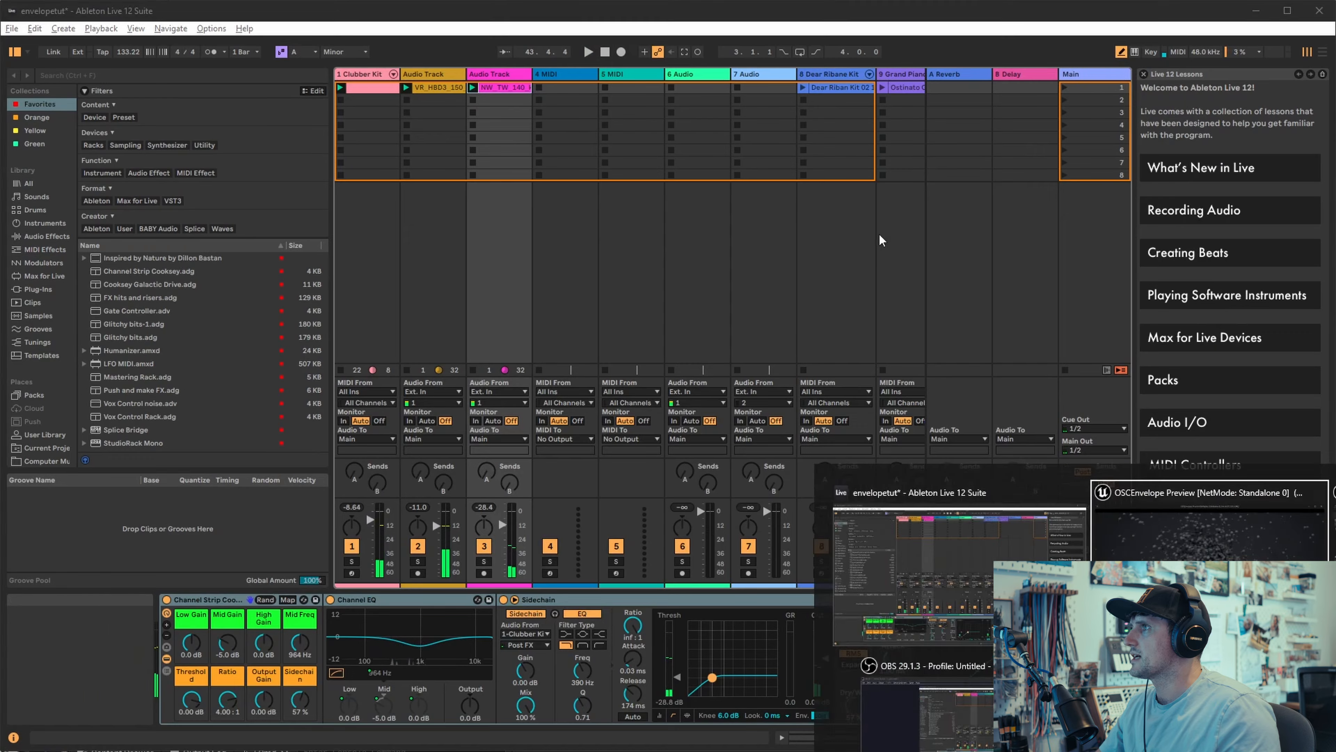
{"action": "key", "text": "alt+Tab"}
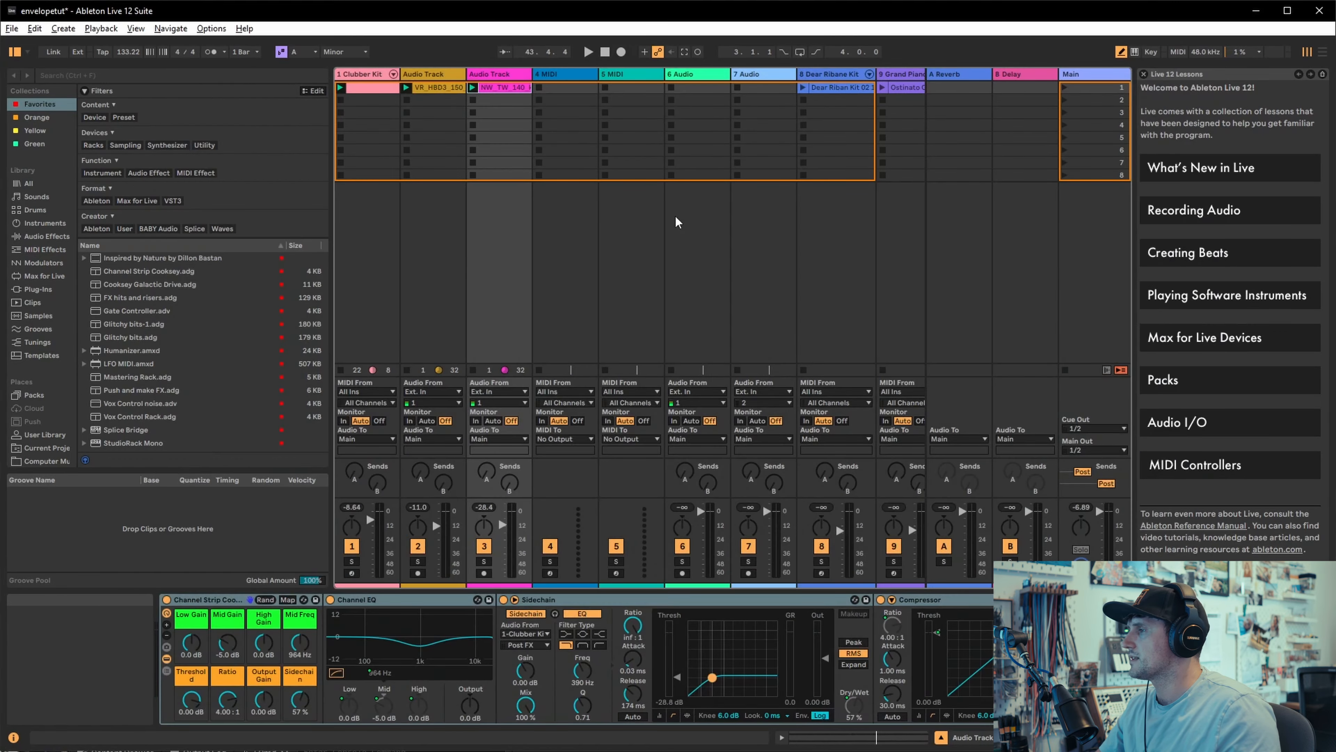
{"action": "key", "text": "alt+Tab"}
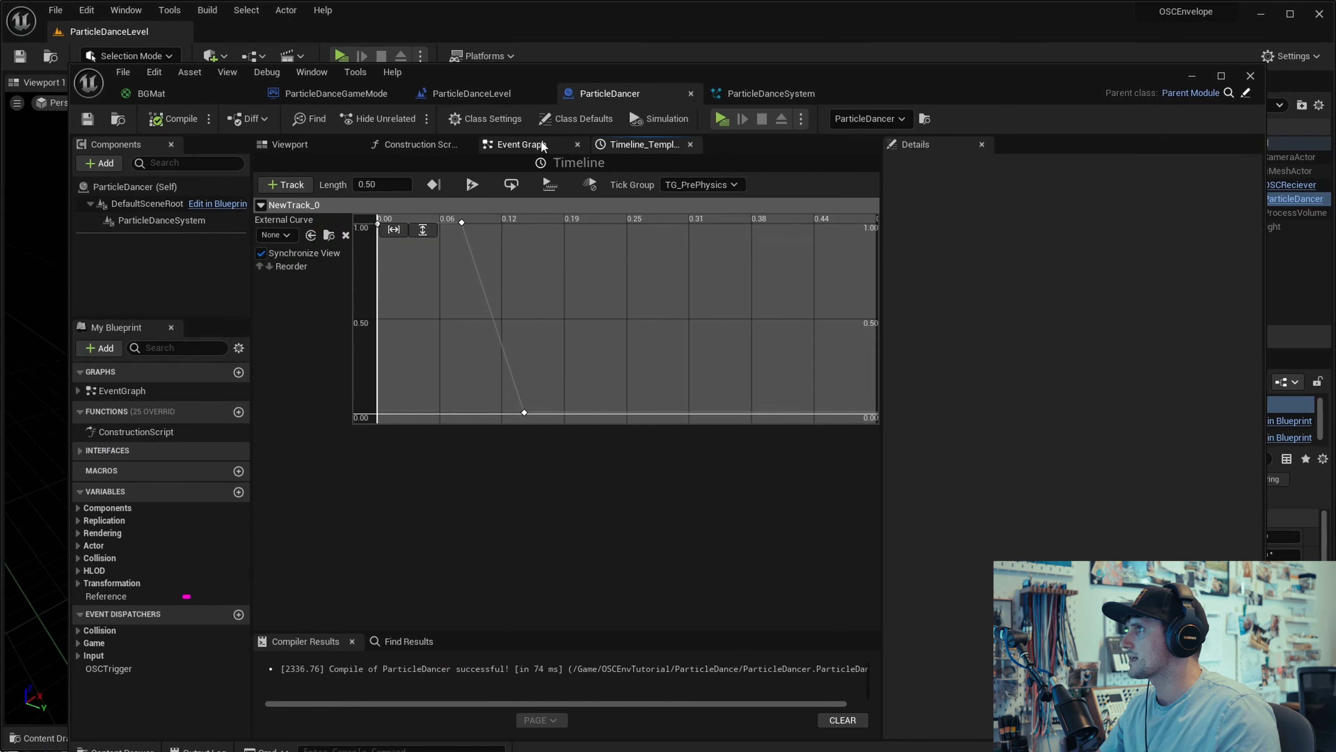
Step: Add a custom event named Pulse to ParticleDancer's Event Graph, below the Lerp nodes
{"action": "left_click", "coordinate": [529, 144]}
{"action": "right_click_drag", "start_coordinate": [694, 570], "coordinate": [637, 457]}
{"action": "scroll", "coordinate": [638, 457], "scroll_direction": "down", "scroll_amount": 3}
{"action": "right_click_drag", "start_coordinate": [462, 402], "coordinate": [611, 487]}
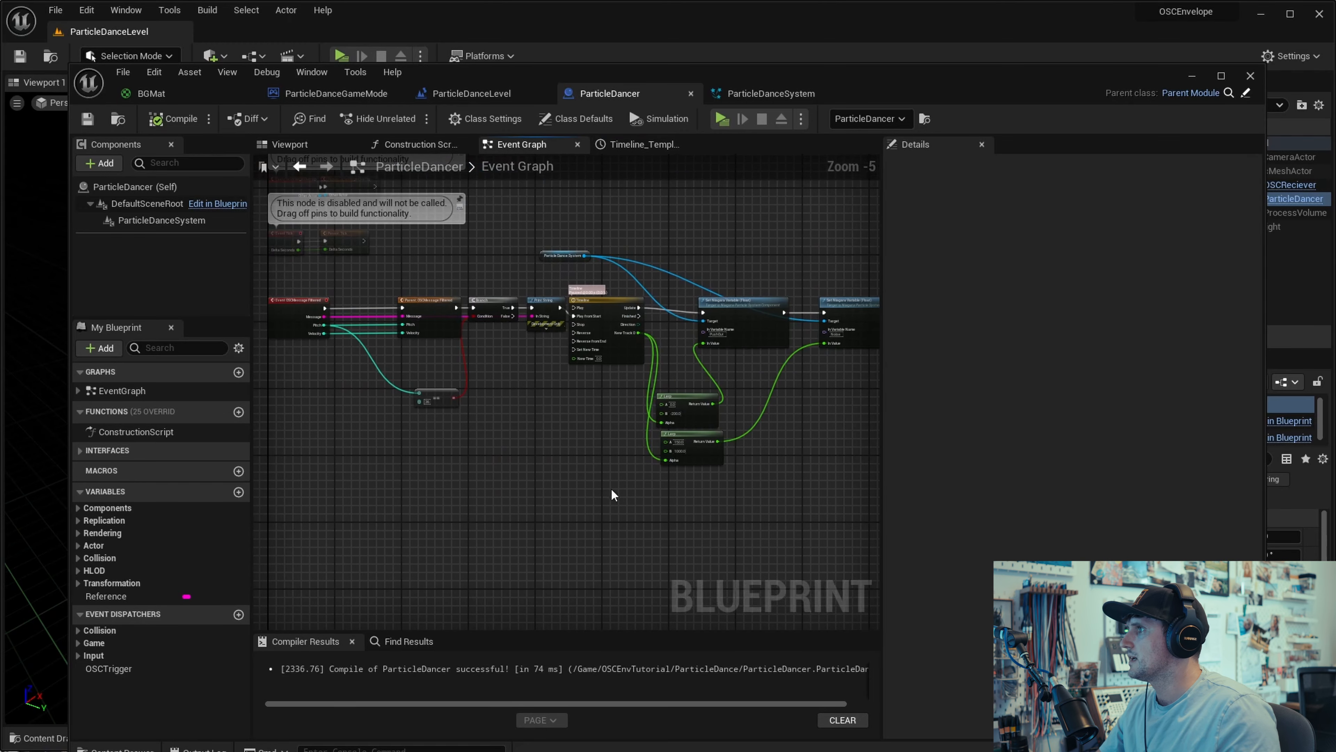
{"action": "right_click", "coordinate": [611, 485]}
{"action": "type", "text": "custom"}
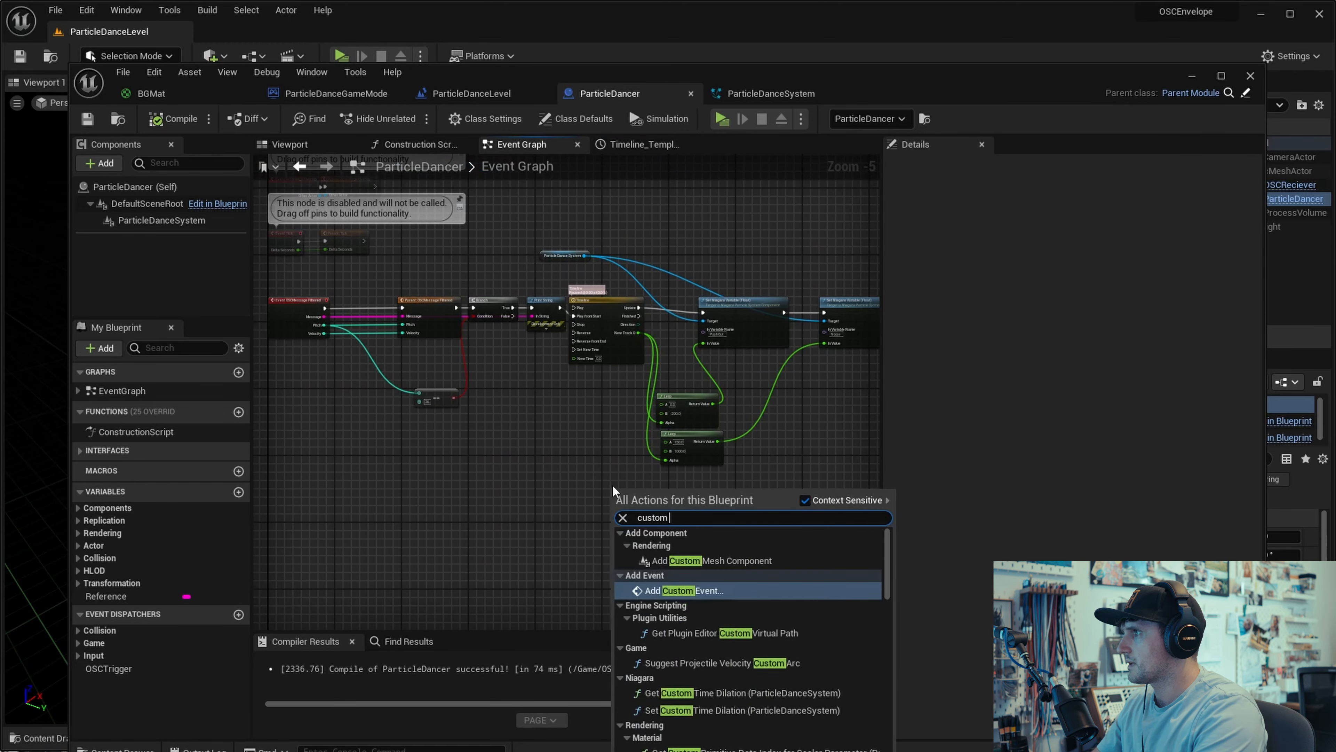
{"action": "key", "text": "Return"}
{"action": "scroll", "coordinate": [667, 526], "scroll_direction": "up", "scroll_amount": 4}
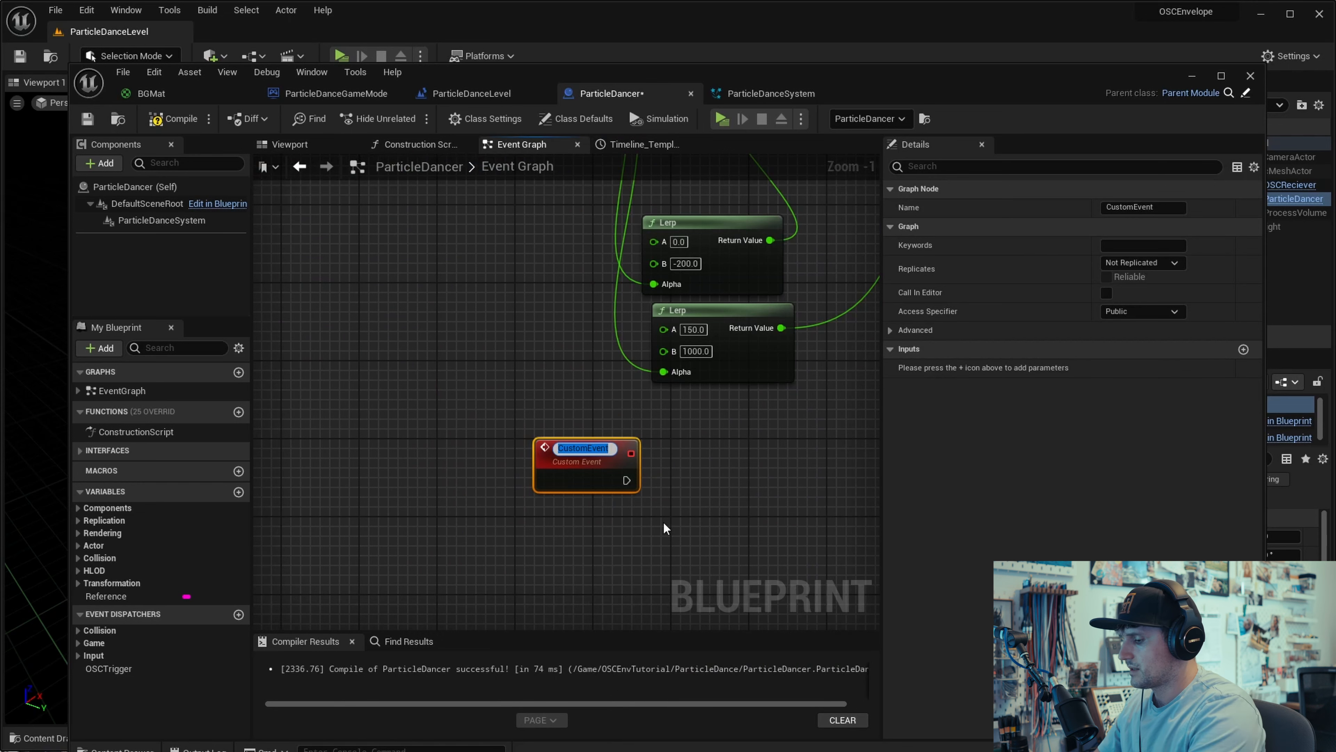
{"action": "type", "text": "Pulse"}
{"action": "left_click", "coordinate": [760, 489]}
Step: Enable Call In Editor for the Pulse event, connect it to the Timeline's Play from Start, and compile the Blueprint
{"action": "scroll", "coordinate": [761, 487], "scroll_direction": "down", "scroll_amount": 2}
{"action": "right_click_drag", "start_coordinate": [763, 465], "coordinate": [594, 567]}
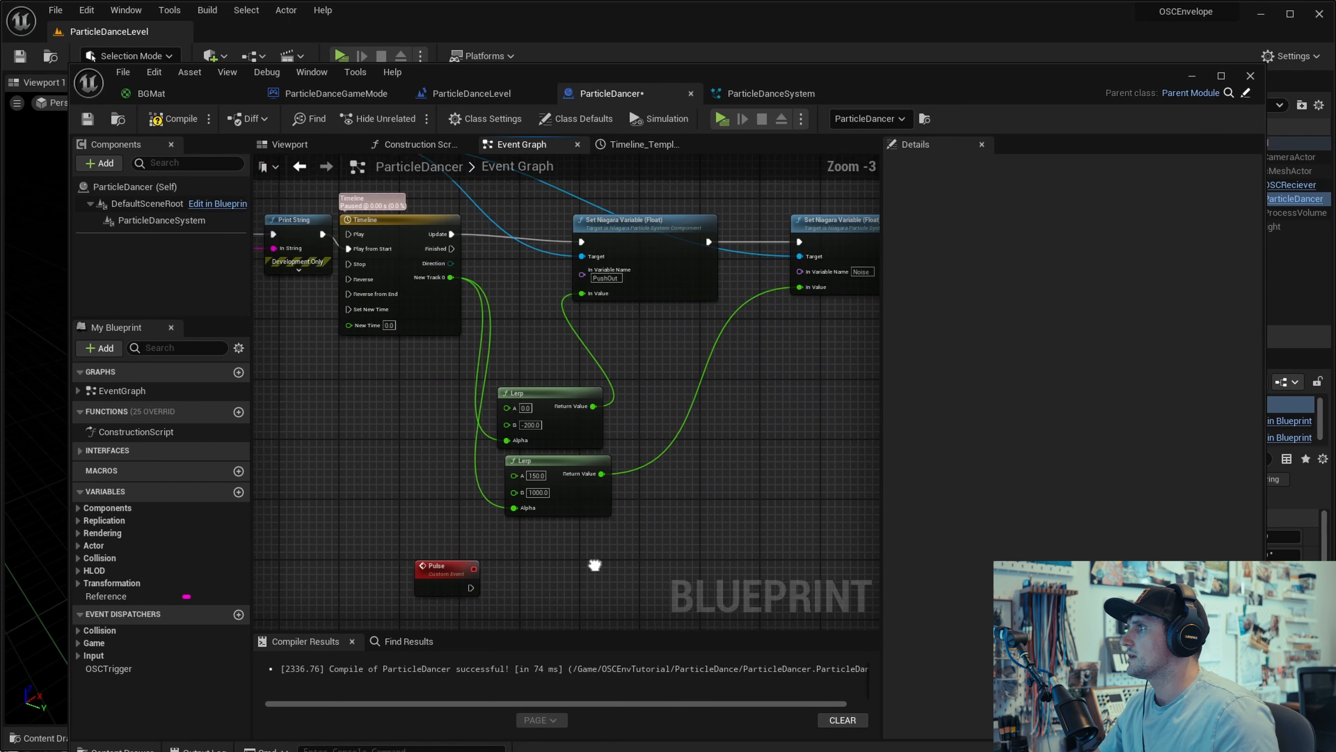
{"action": "left_click_drag", "start_coordinate": [443, 573], "coordinate": [385, 549]}
{"action": "left_click", "coordinate": [1106, 292]}
{"action": "left_click", "coordinate": [543, 530]}
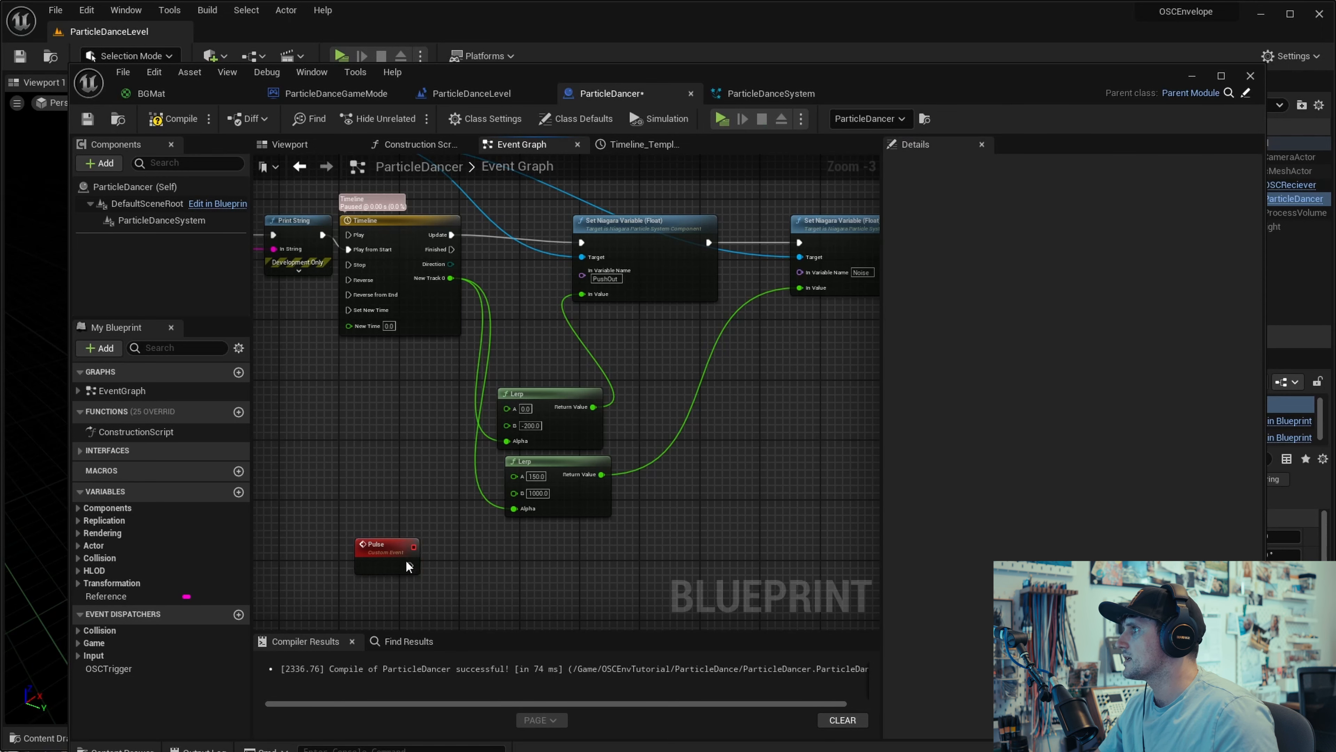
{"action": "left_click_drag", "start_coordinate": [410, 566], "coordinate": [348, 249]}
{"action": "right_click_drag", "start_coordinate": [420, 254], "coordinate": [647, 260]}
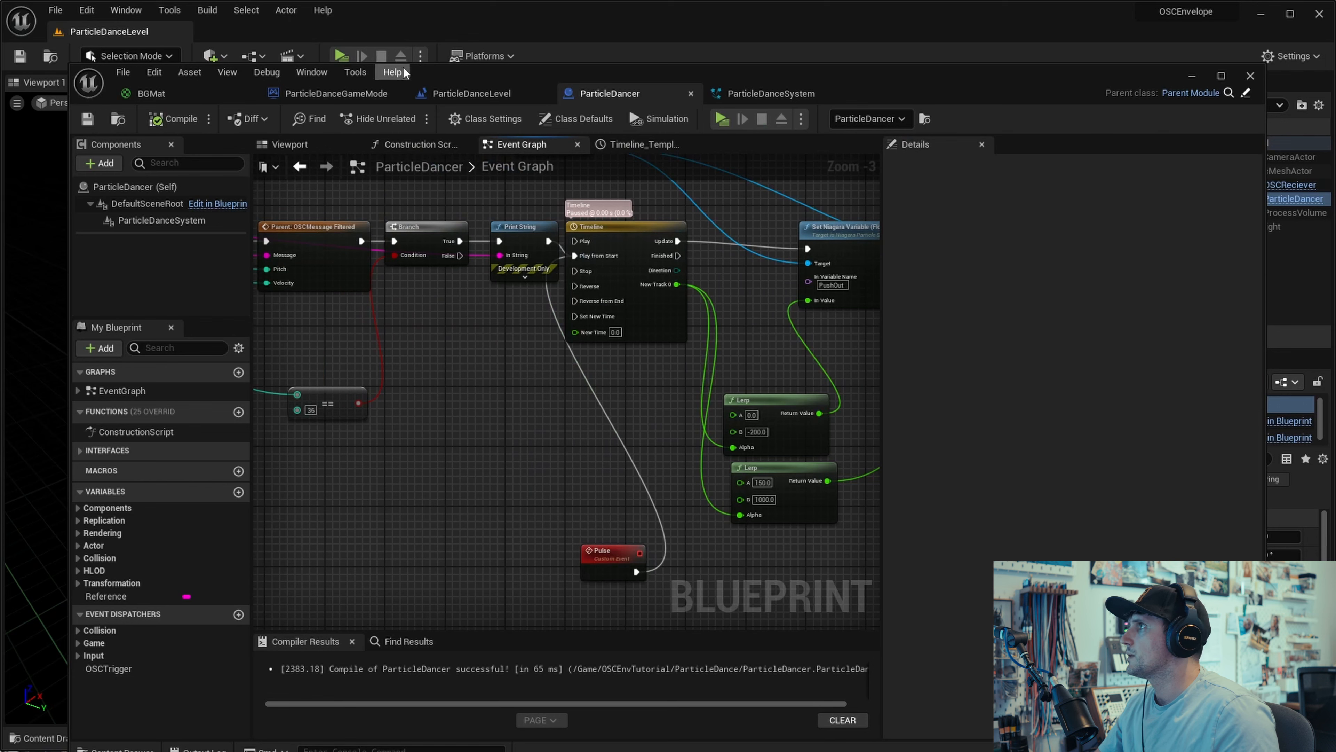
Step: Narrow the Blueprint window to reach the level's ParticleDancer actor, try its Pulse event, and minimize the Blueprint window
{"action": "left_click_drag", "start_coordinate": [1265, 137], "coordinate": [982, 159]}
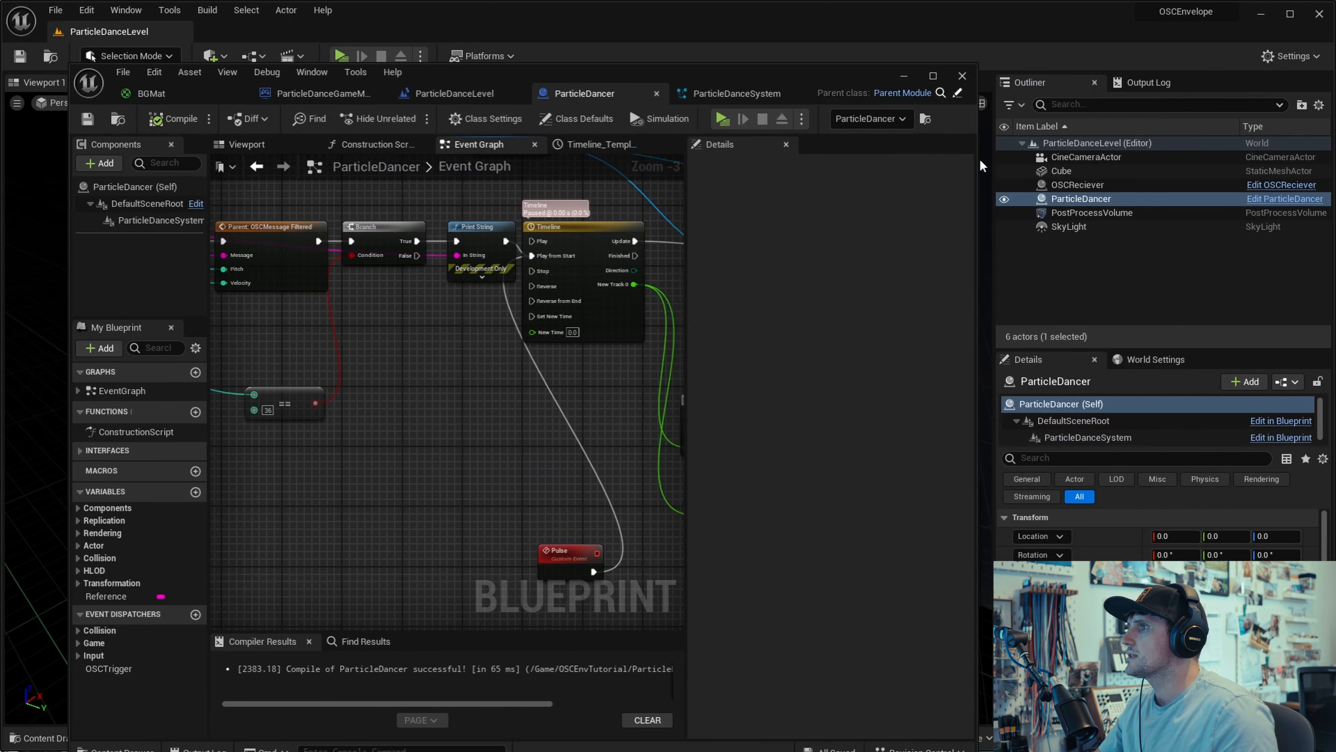
{"action": "left_click", "coordinate": [1073, 199]}
{"action": "left_click", "coordinate": [1027, 611]}
{"action": "left_click", "coordinate": [910, 77]}
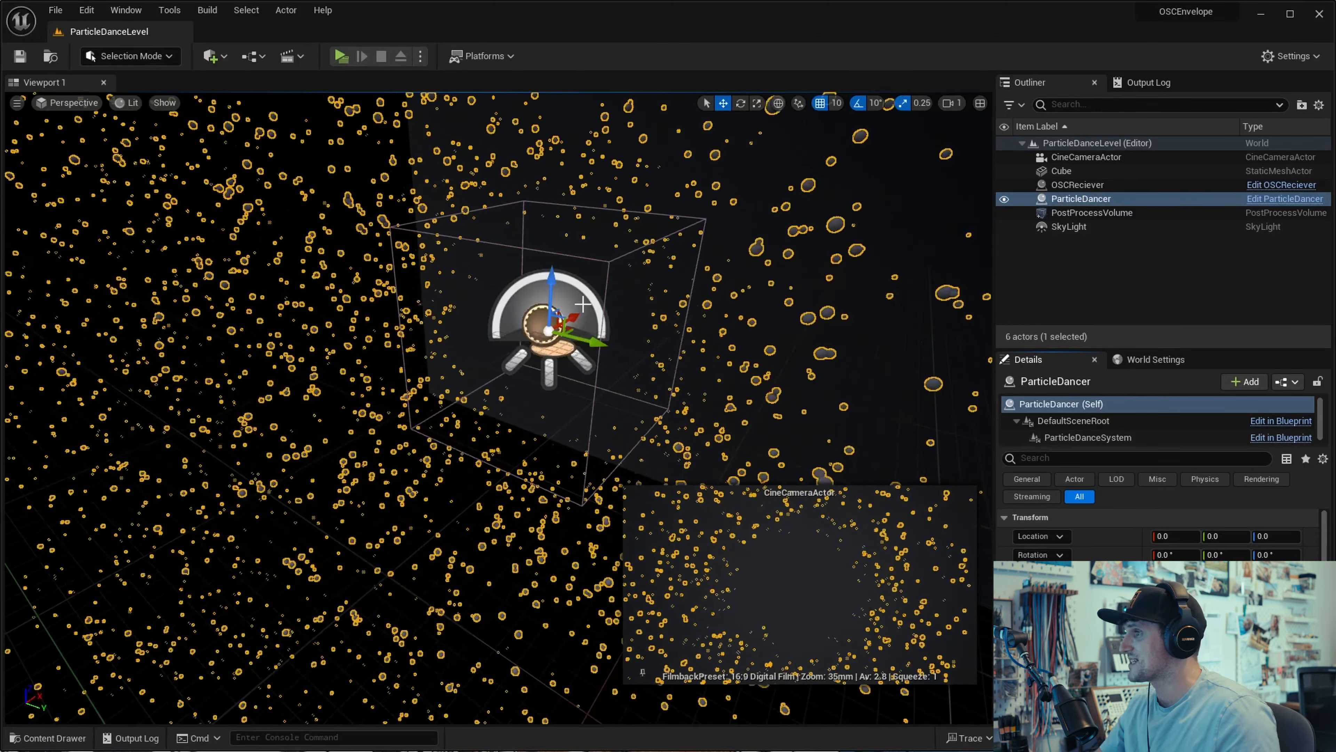
Step: Play the level in a separate preview window, move it clear of the Outliner, select the running ParticleDancer, and close the preview
{"action": "left_click", "coordinate": [341, 56]}
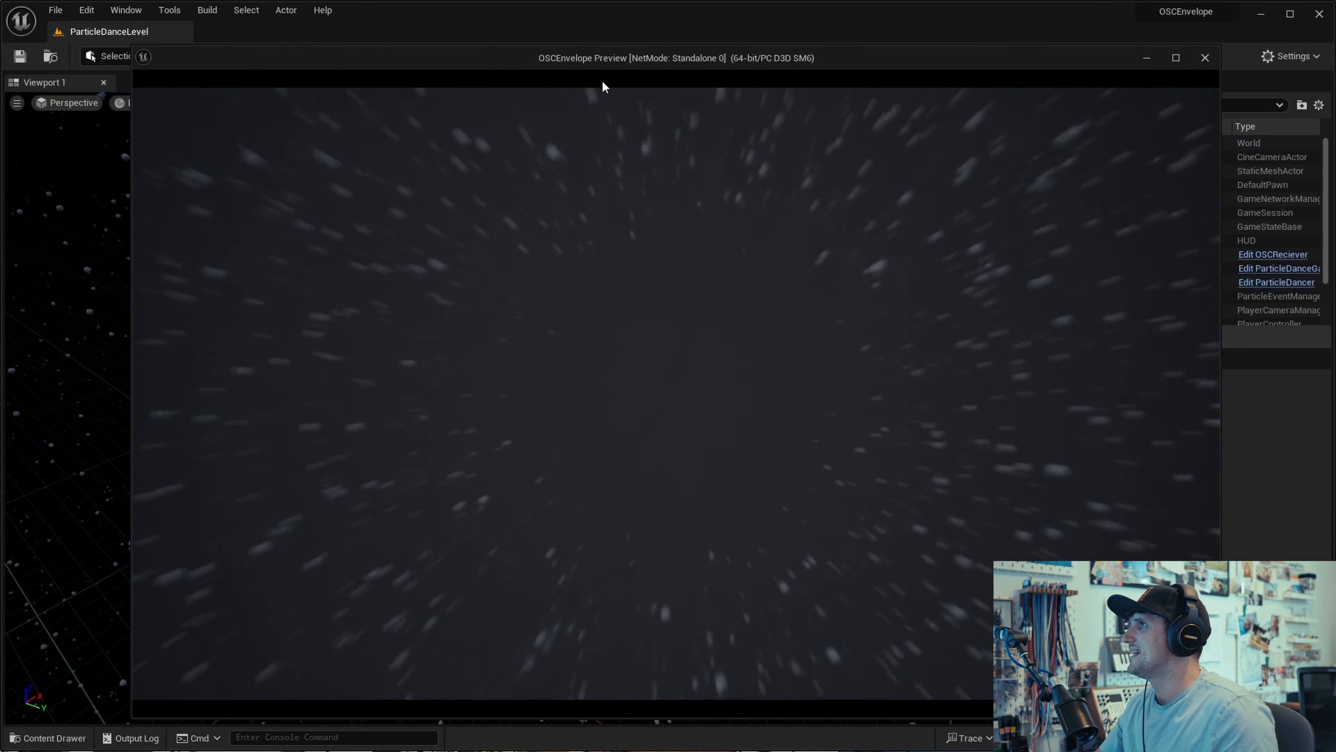
{"action": "left_click_drag", "start_coordinate": [919, 36], "coordinate": [856, 38]}
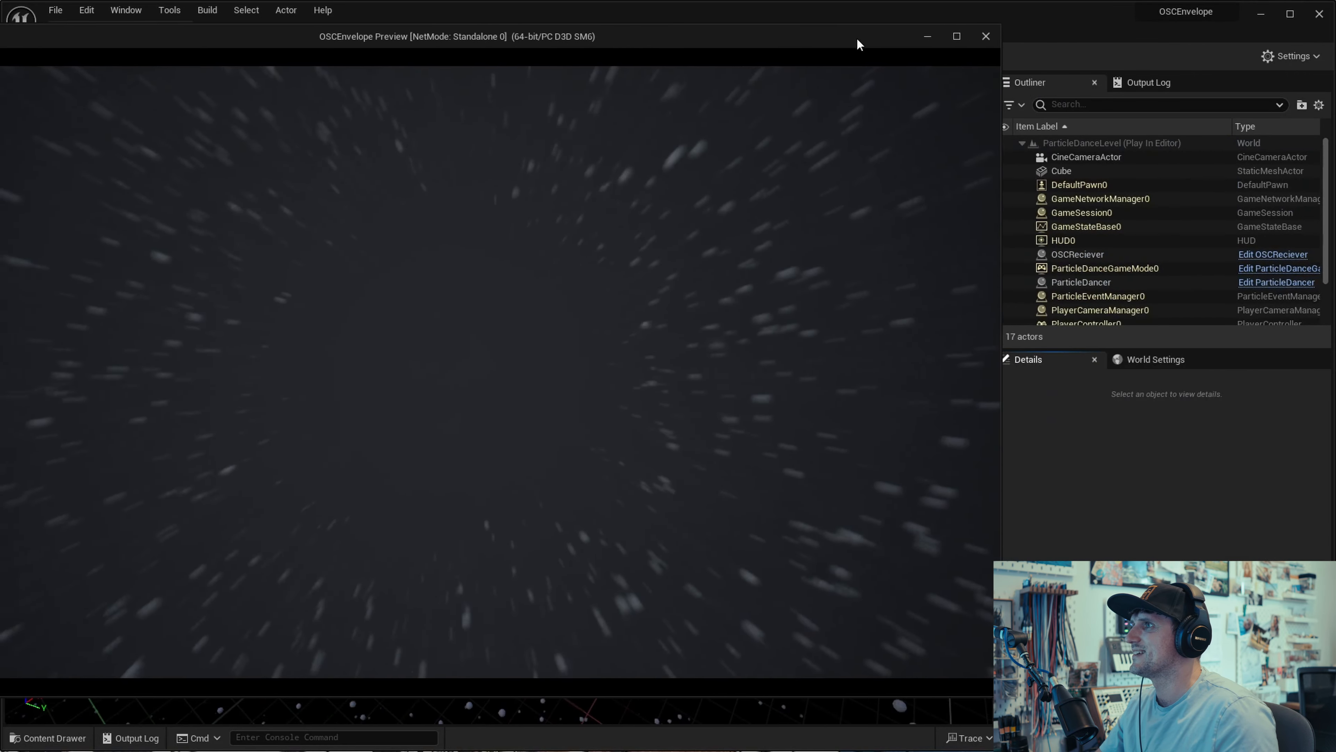
{"action": "left_click", "coordinate": [1078, 283]}
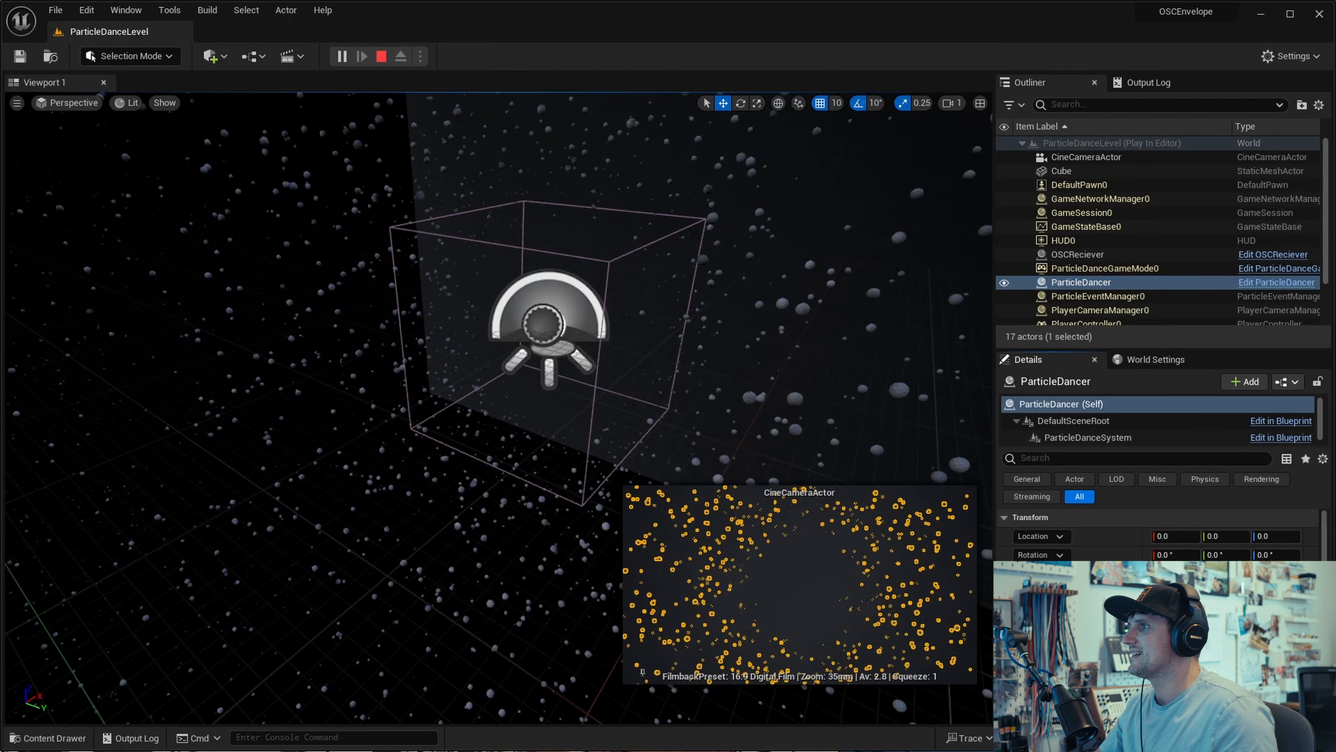
{"action": "key", "text": "alt+Tab"}
{"action": "left_click", "coordinate": [997, 42]}
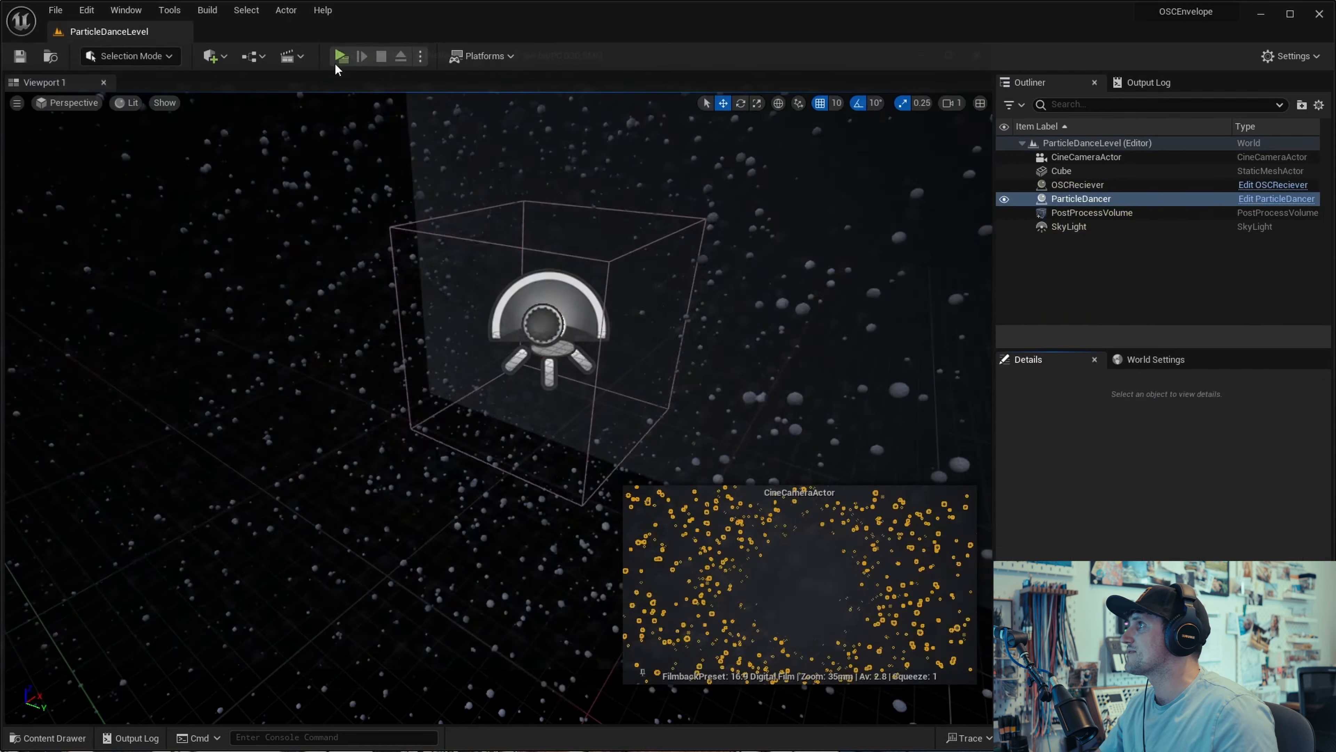
Step: Play the level inside the editor viewport and select the running ParticleDancer actor to test its pulse
{"action": "left_click", "coordinate": [420, 57]}
{"action": "left_click", "coordinate": [506, 95]}
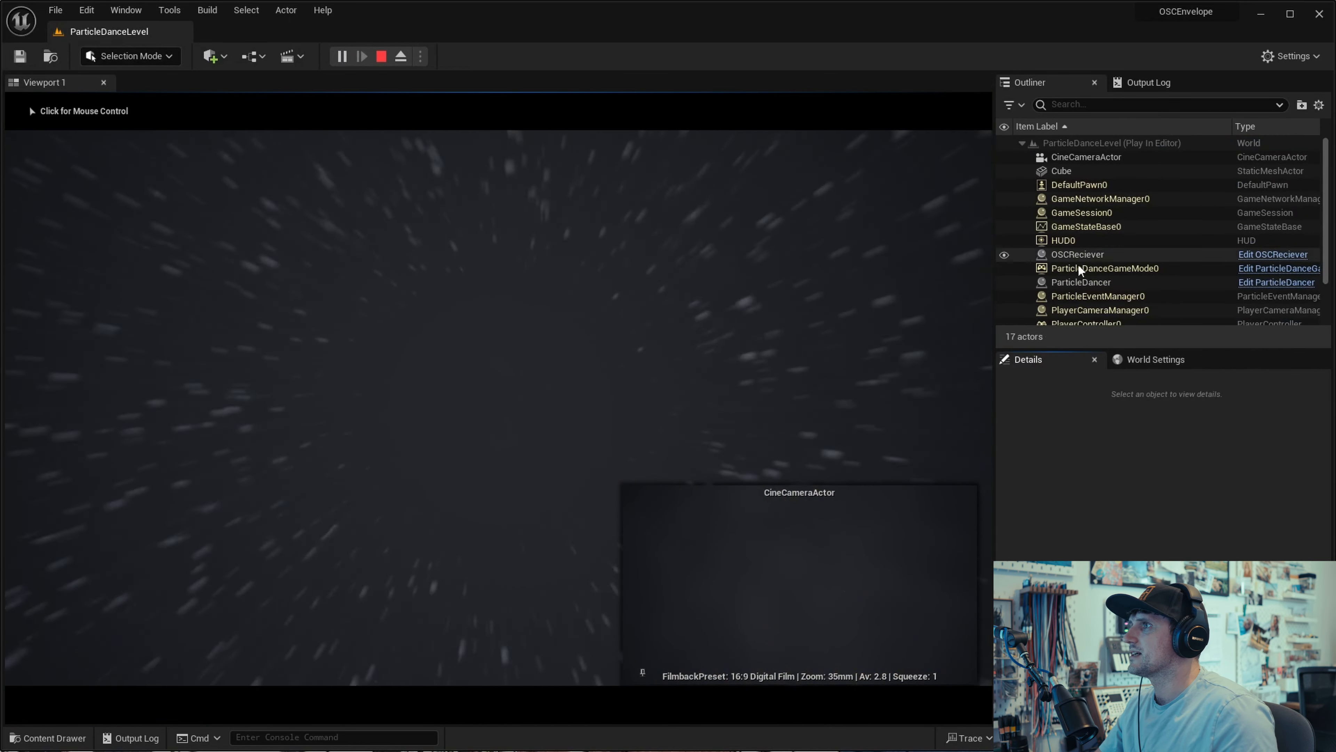
{"action": "left_click", "coordinate": [1081, 282]}
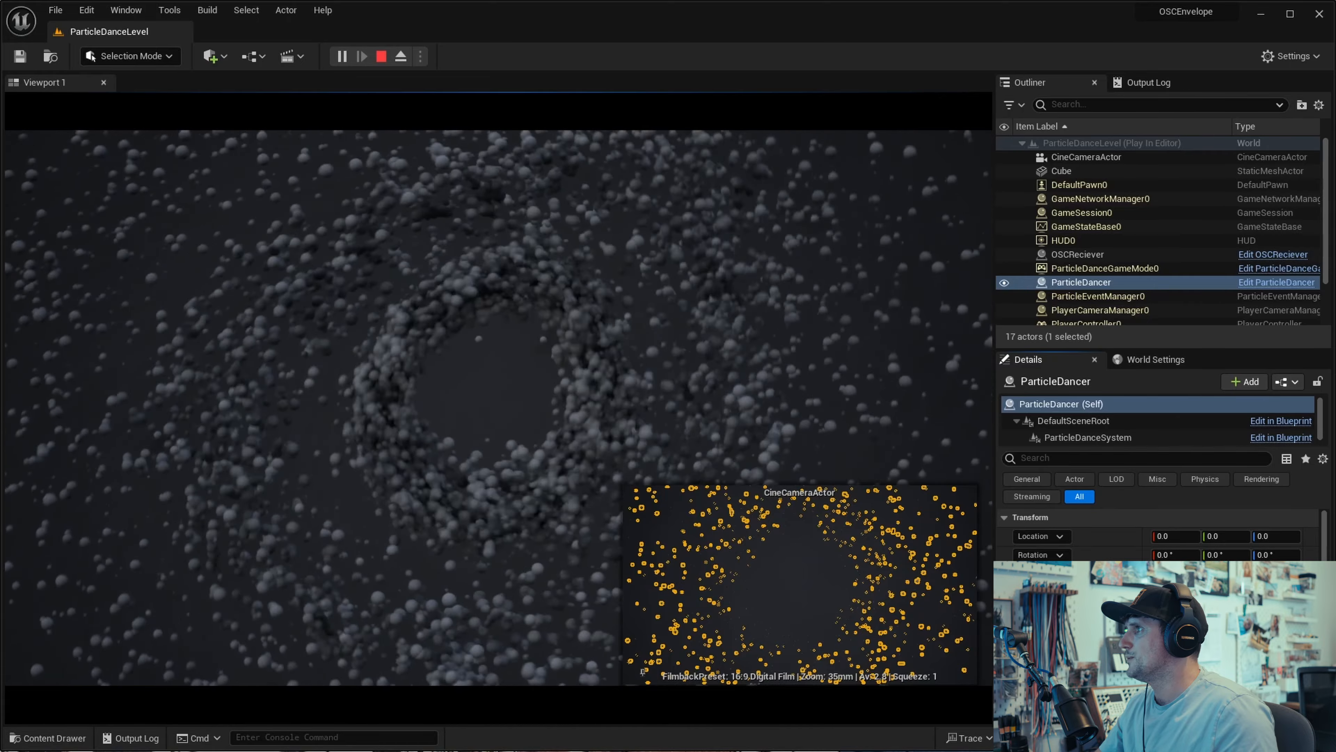
Step: Start playback in Ableton Live, watch the kick-driven particles in the Unreal Editor viewport, and stop the play session
{"action": "key", "text": "alt+Tab"}
{"action": "key", "text": "alt+Tab"}
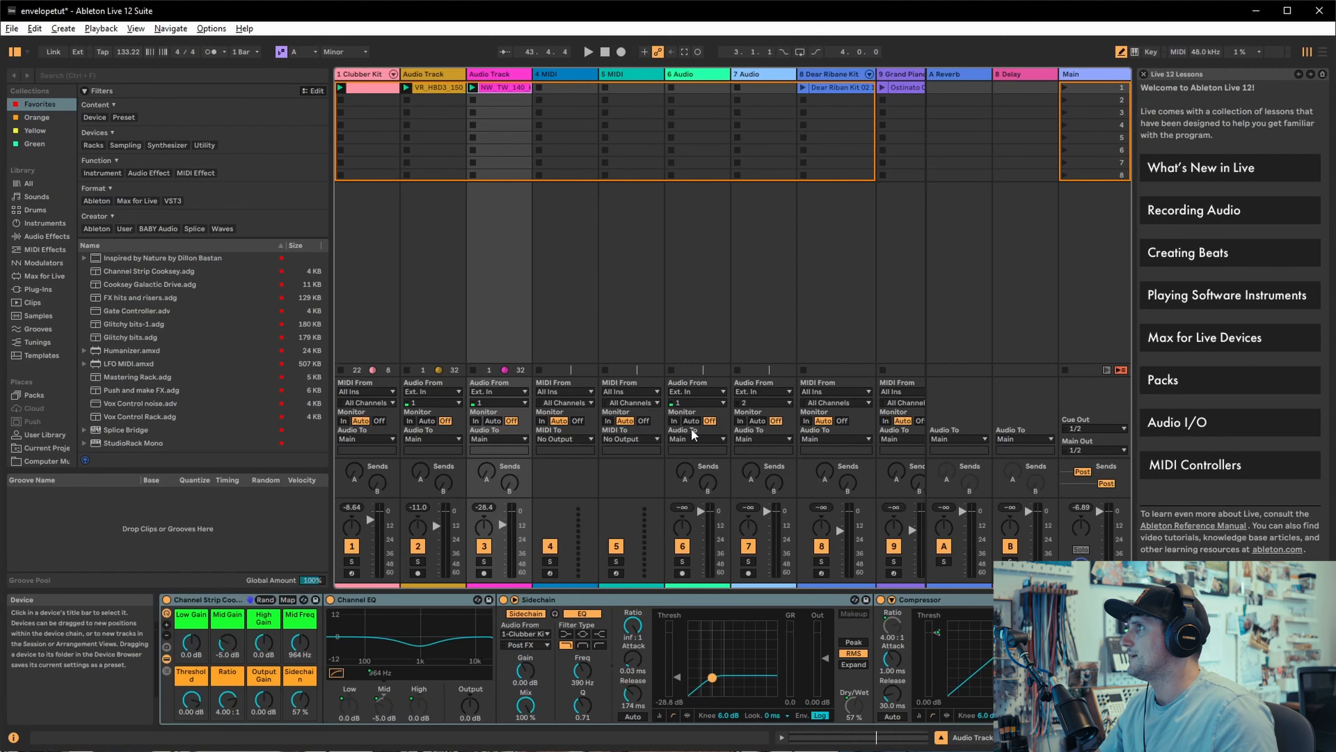
{"action": "key", "text": "alt+Tab"}
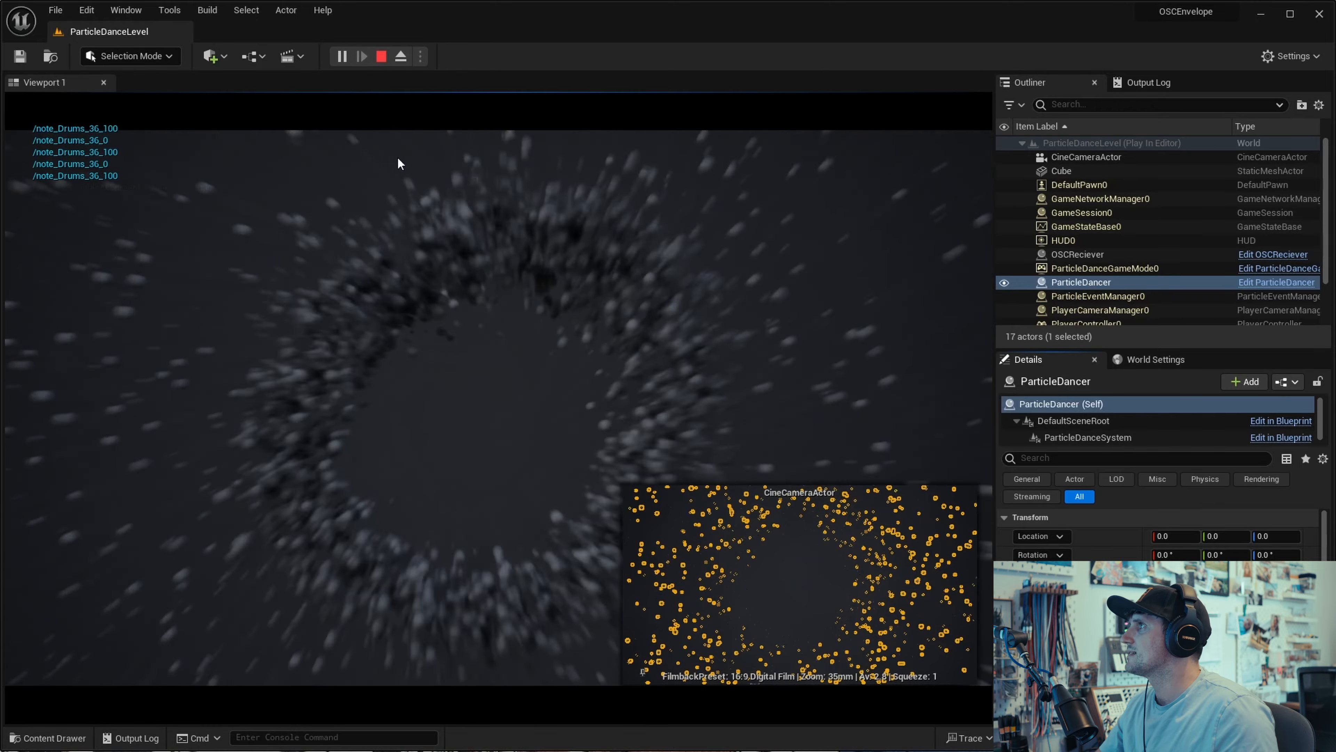
{"action": "left_click", "coordinate": [381, 56]}
Step: Select the ParticleDancer actor in the level and frame it in the viewport
{"action": "left_click", "coordinate": [1061, 211]}
{"action": "left_click", "coordinate": [1078, 200]}
{"action": "key", "text": "alt+Tab"}
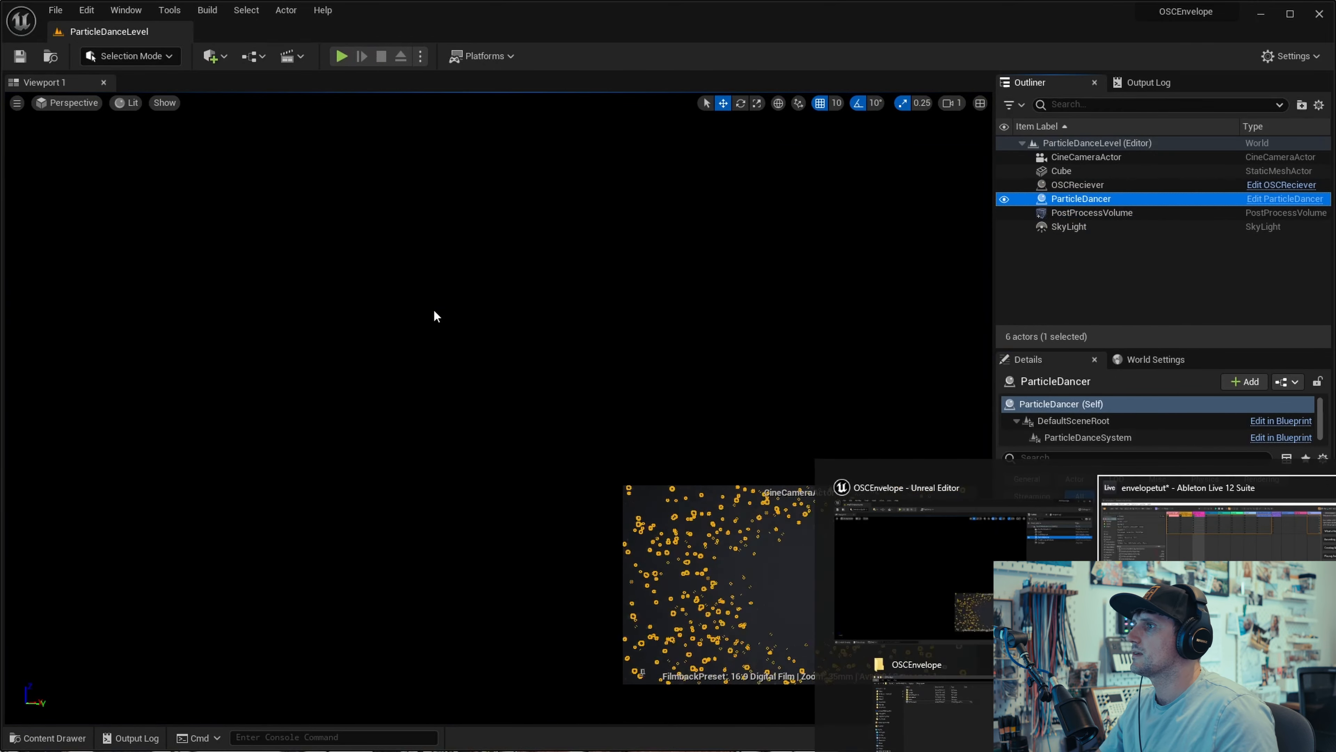
{"action": "key", "text": "alt+Tab"}
{"action": "left_click", "coordinate": [331, 283]}
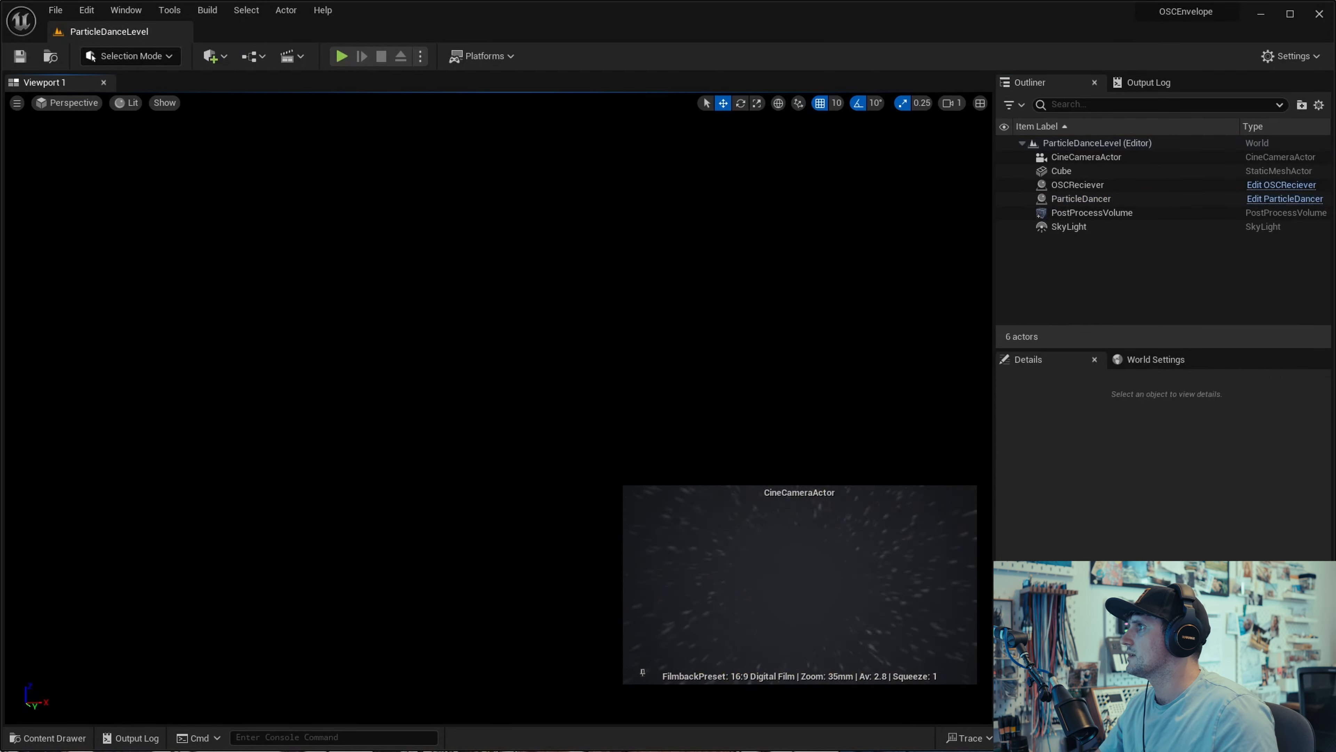
{"action": "left_click", "coordinate": [1078, 185]}
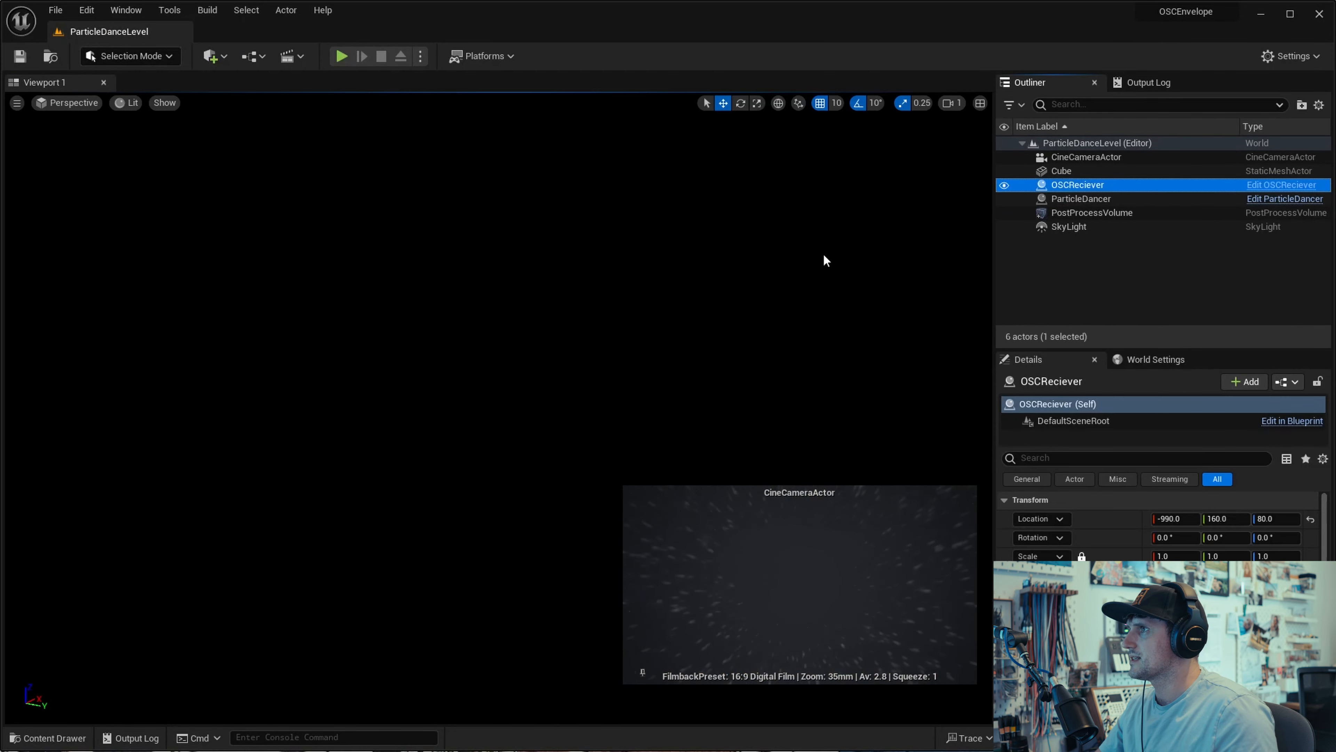
{"action": "left_click", "coordinate": [1081, 199]}
{"action": "key", "text": "f"}
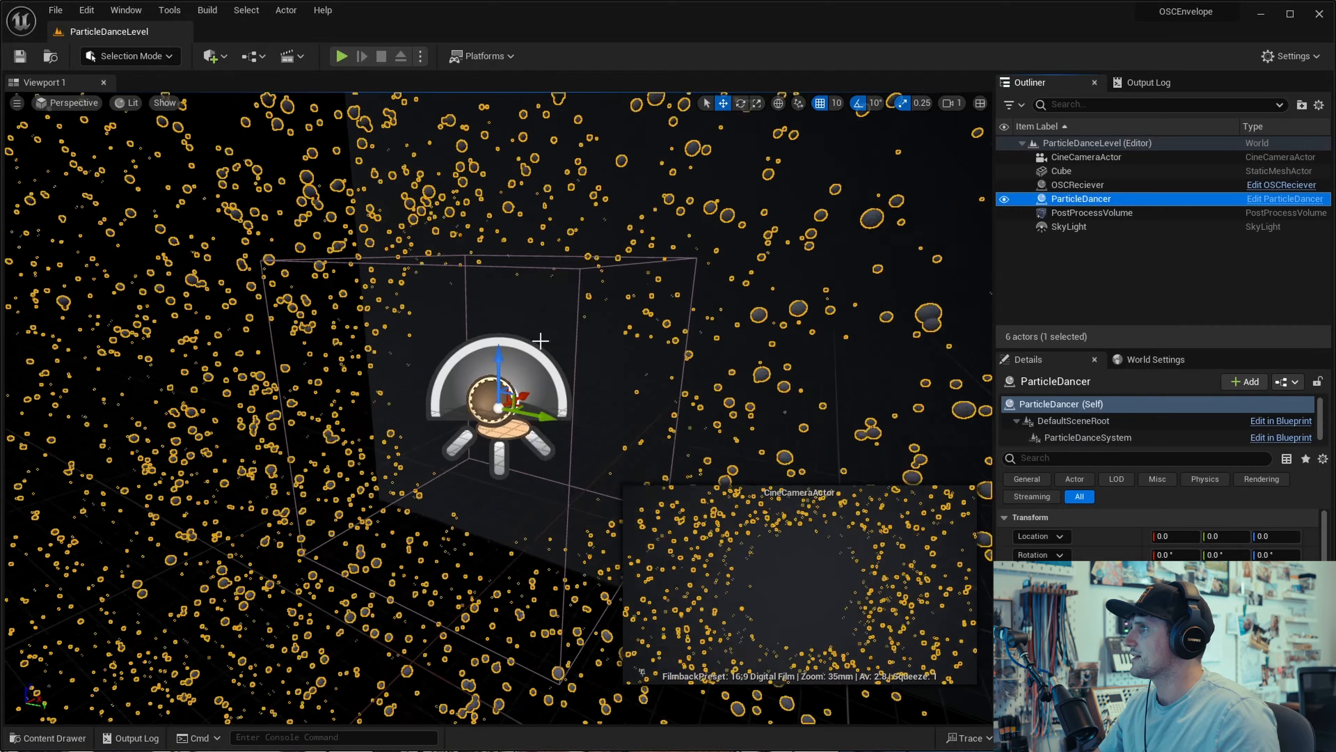
{"action": "key", "text": "alt+Tab"}
{"action": "left_click", "coordinate": [1044, 33]}
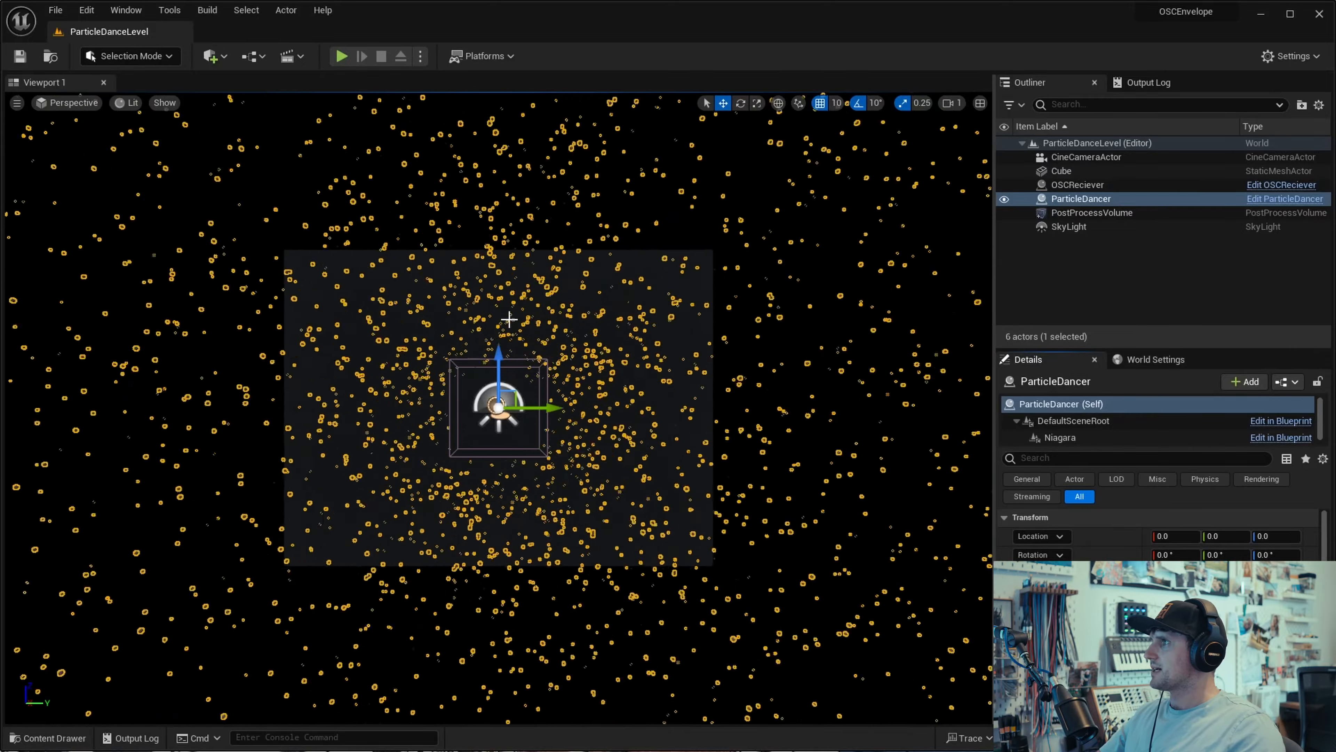
Step: Open the ParticleDancer blueprint and add a custom event in the empty graph area above the timeline
{"action": "double_click", "coordinate": [537, 425]}
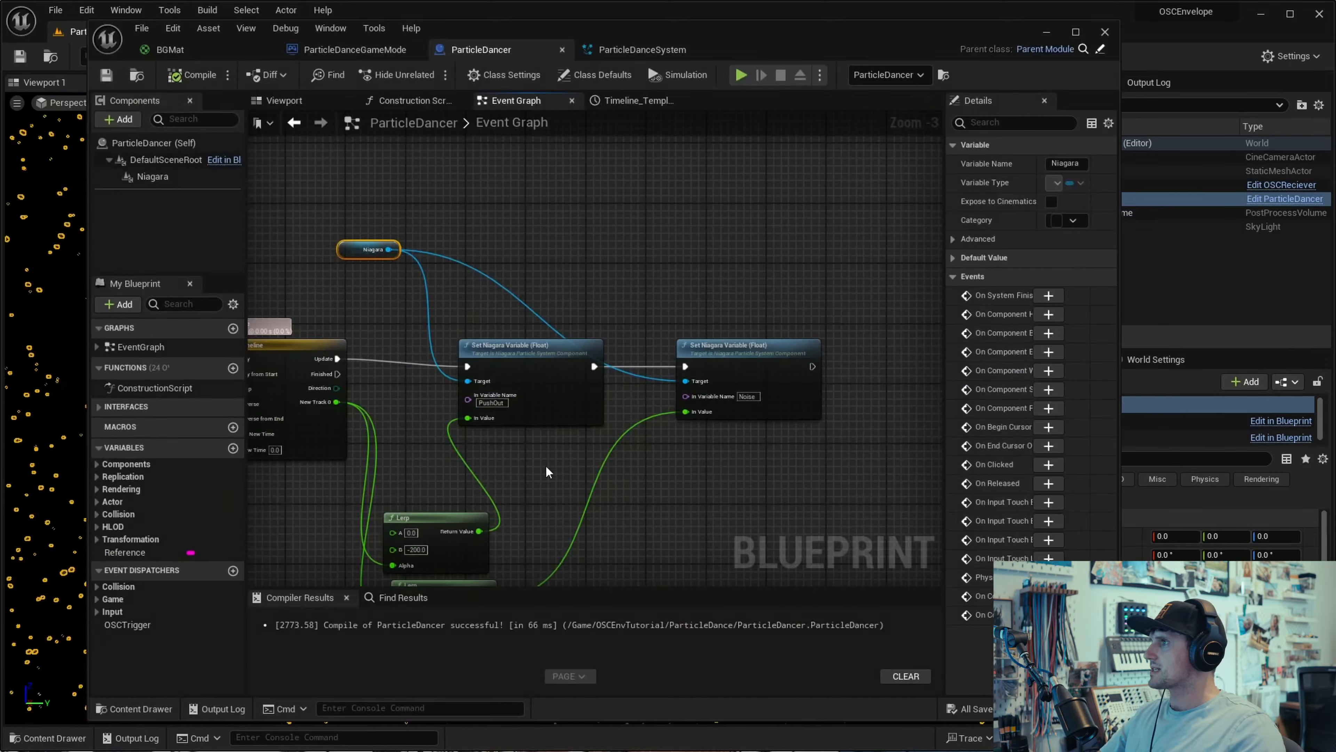
{"action": "left_click", "coordinate": [421, 520]}
{"action": "right_click_drag", "start_coordinate": [426, 172], "coordinate": [434, 423]}
{"action": "left_click", "coordinate": [424, 310]}
{"action": "key", "text": "ctrl+v"}
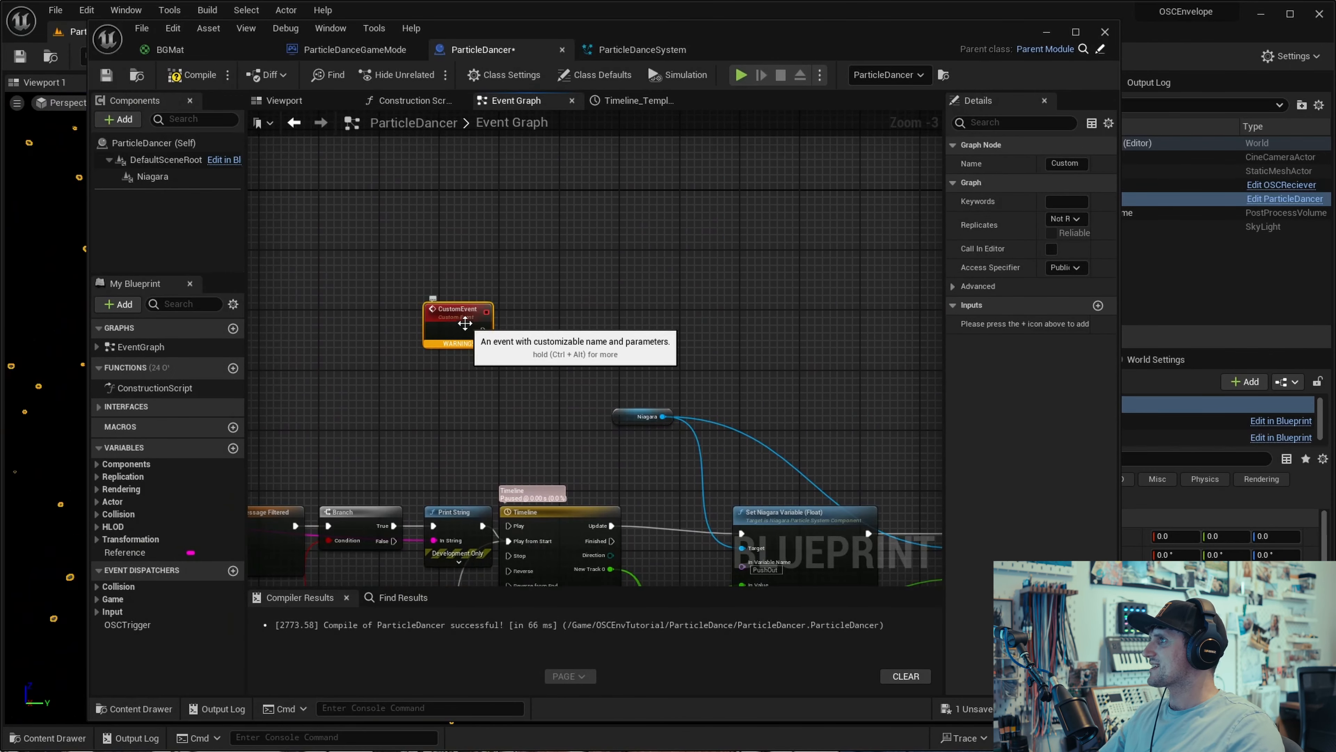
Step: Name the new custom event Reset, make it callable in the editor, and compile the blueprint
{"action": "left_click", "coordinate": [463, 311]}
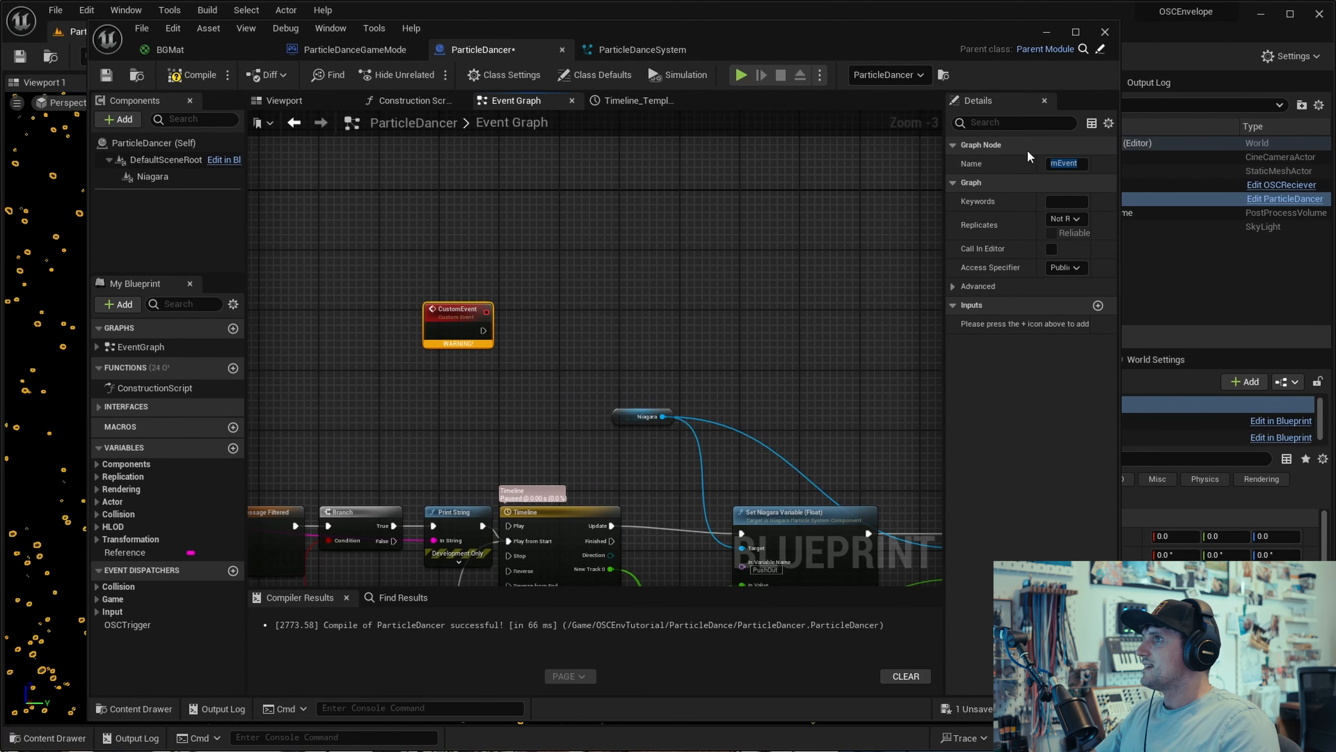
{"action": "left_click", "coordinate": [1081, 166]}
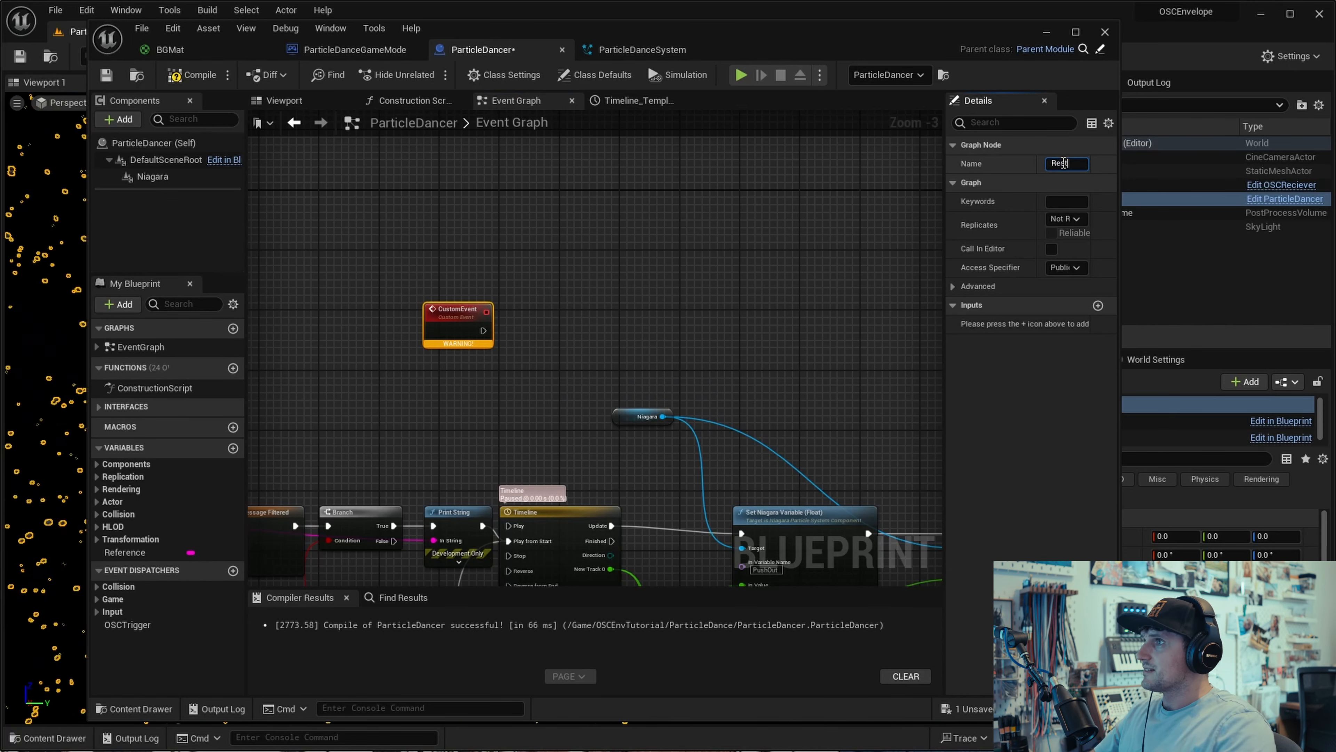
{"action": "left_click", "coordinate": [929, 304]}
{"action": "left_click", "coordinate": [451, 320]}
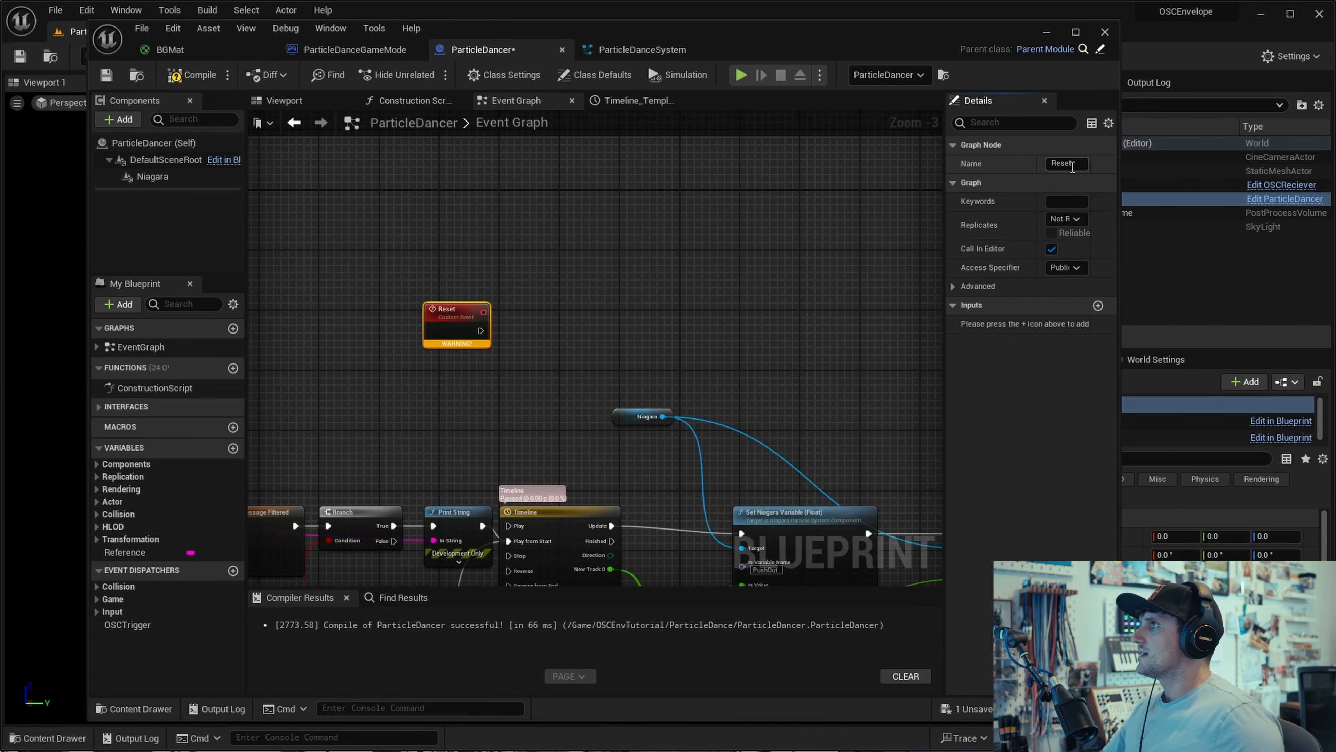
{"action": "left_click", "coordinate": [513, 333]}
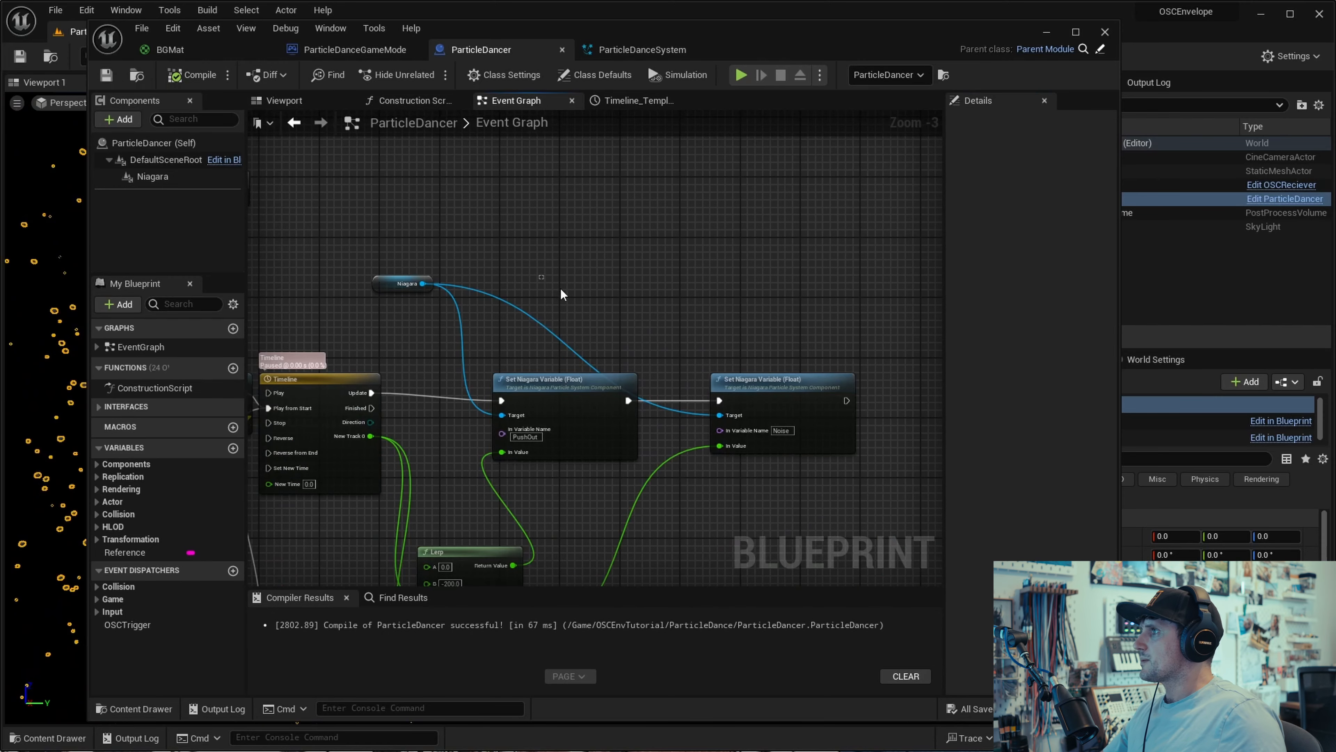
Step: Duplicate the PushOut and Noise Set Niagara Variable nodes beside the Reset event and connect the event's execution to them
{"action": "left_click_drag", "start_coordinate": [540, 275], "coordinate": [812, 463]}
{"action": "key", "text": "ctrl+c"}
{"action": "right_click_drag", "start_coordinate": [611, 266], "coordinate": [829, 438]}
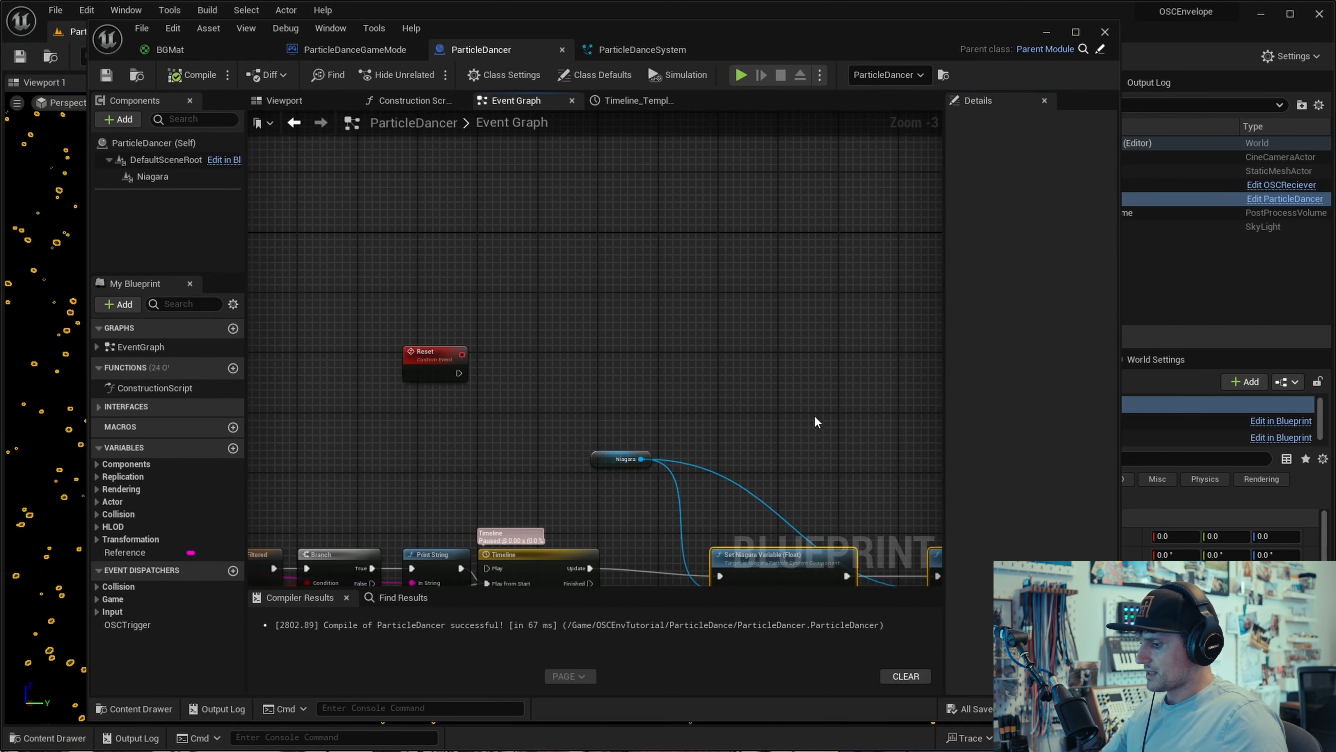
{"action": "key", "text": "ctrl+v"}
{"action": "right_click_drag", "start_coordinate": [518, 279], "coordinate": [609, 294]}
{"action": "left_click_drag", "start_coordinate": [608, 294], "coordinate": [706, 370]}
{"action": "left_click", "coordinate": [587, 385]}
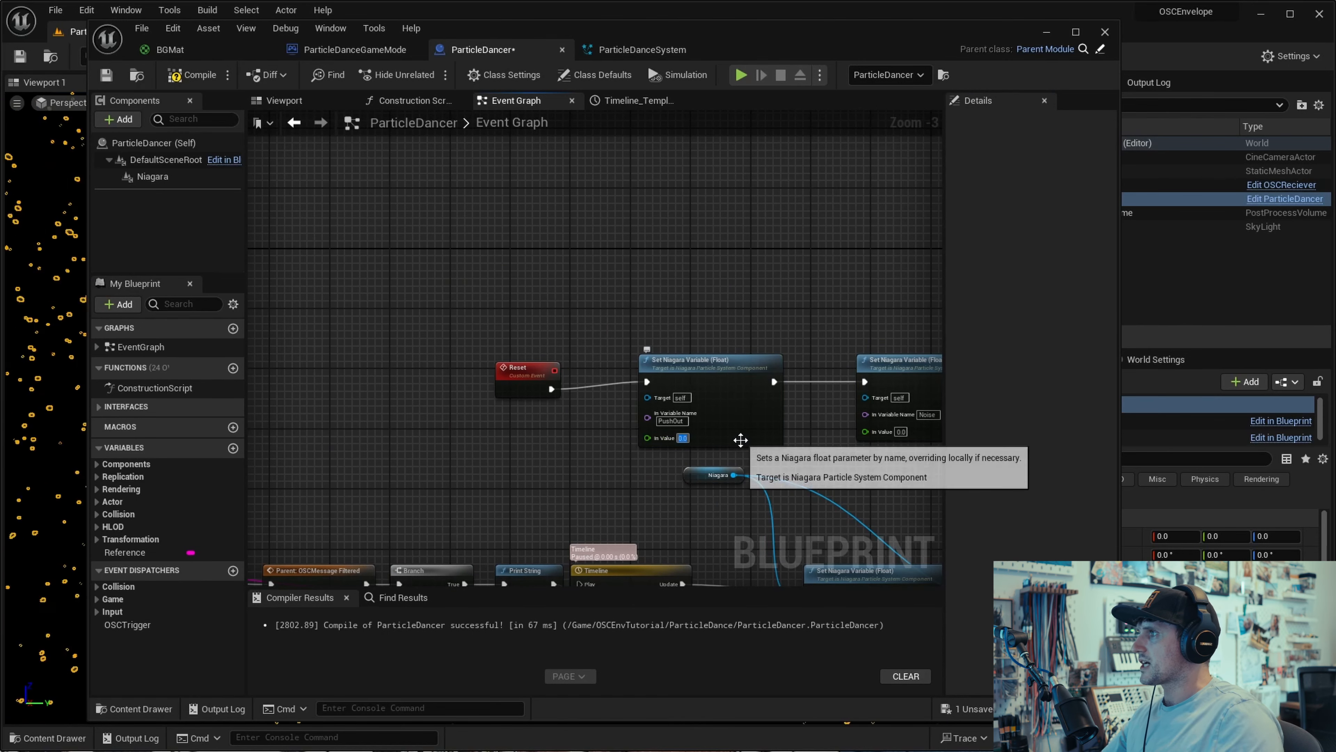
Step: Set the duplicated Noise node's value to 150, wire the Niagara reference to both duplicated nodes' targets, and save the blueprint
{"action": "left_click", "coordinate": [900, 432]}
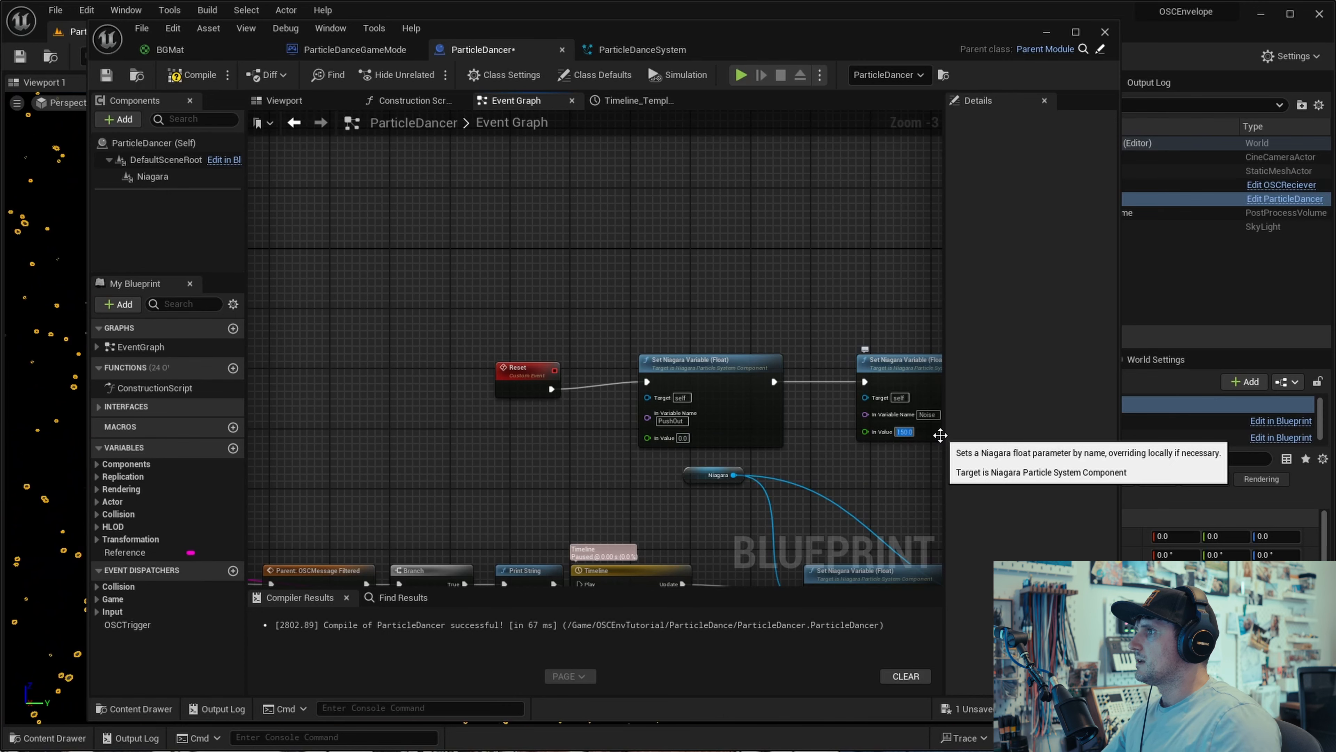
{"action": "key", "text": "Return"}
{"action": "left_click_drag", "start_coordinate": [734, 475], "coordinate": [647, 396]}
{"action": "left_click_drag", "start_coordinate": [735, 475], "coordinate": [865, 397]}
{"action": "left_click", "coordinate": [105, 75]}
Step: Minimize the blueprint window, select ParticleDancer in the level, and run its Reset event
{"action": "left_click", "coordinate": [1047, 32]}
{"action": "left_click", "coordinate": [1083, 199]}
{"action": "left_click", "coordinate": [1086, 651]}
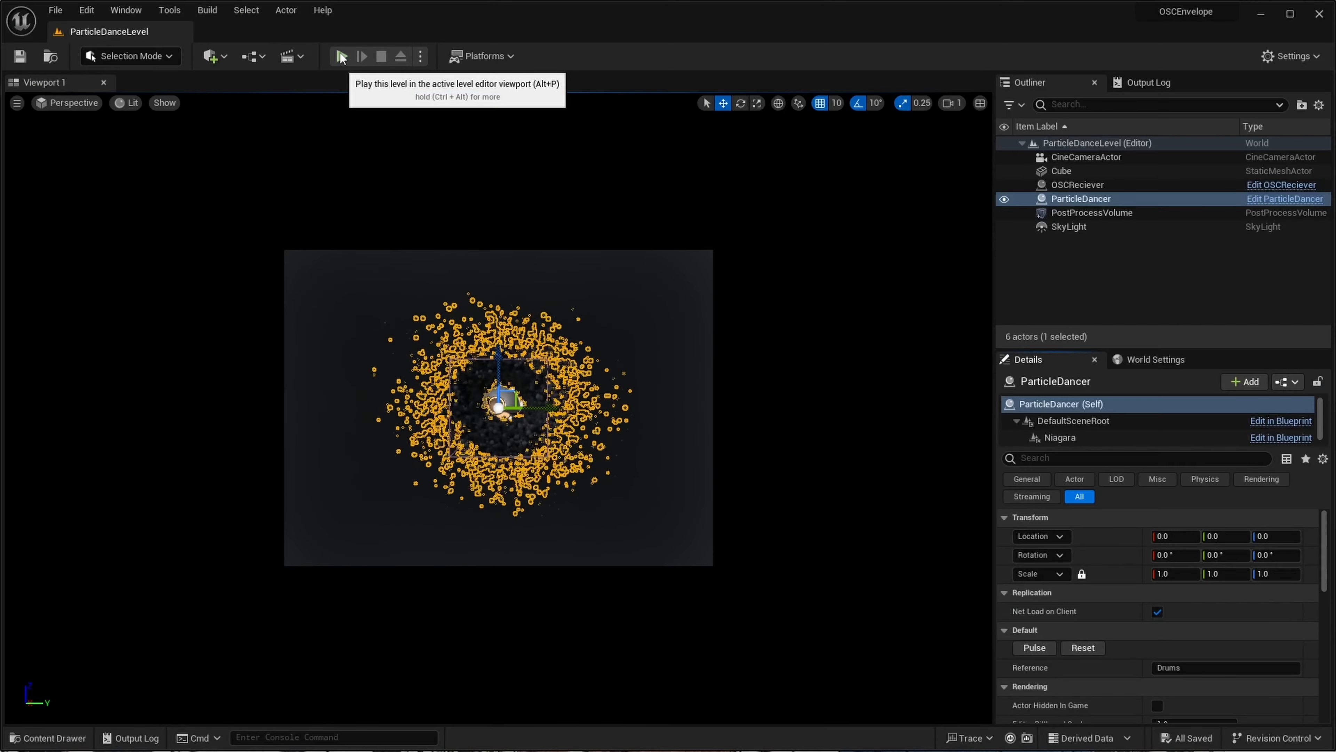
Step: Play the level in the viewport, select the running ParticleDancer, and test its Pulse and Reset events repeatedly
{"action": "left_click", "coordinate": [341, 57]}
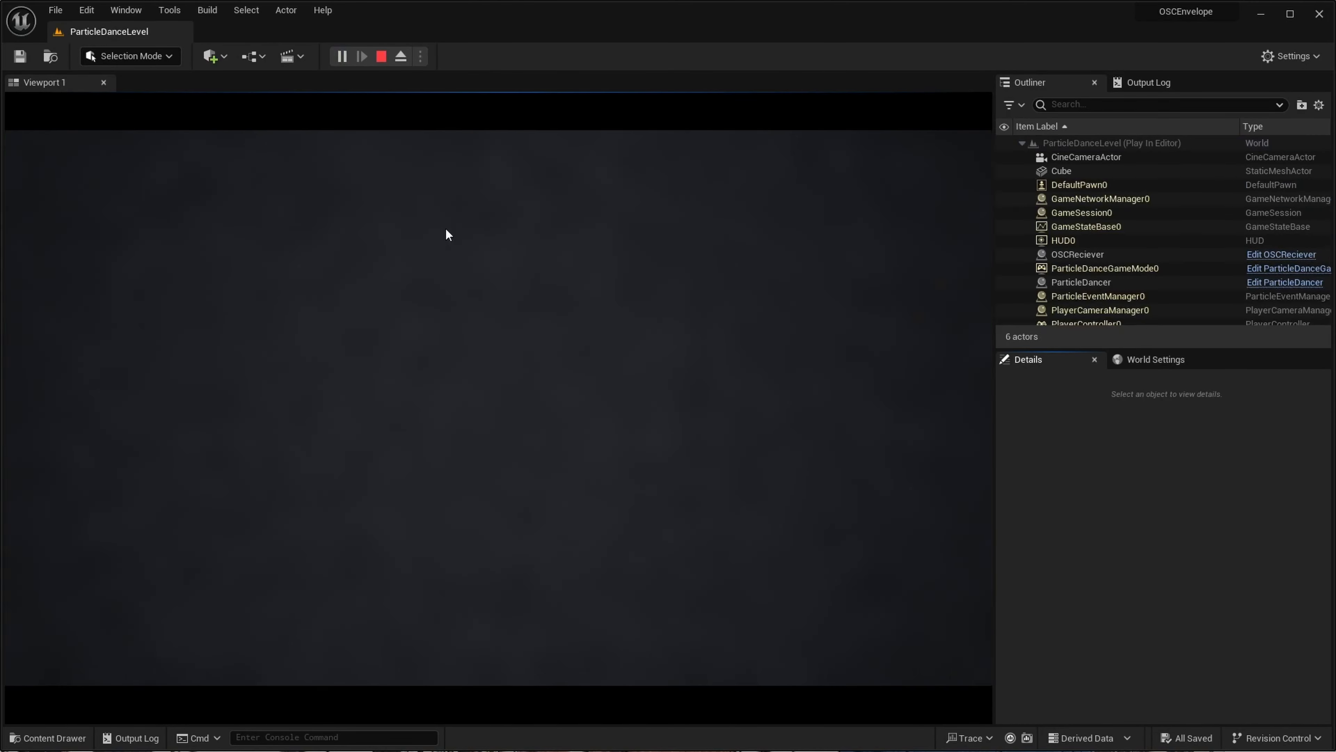
{"action": "left_click", "coordinate": [1079, 283]}
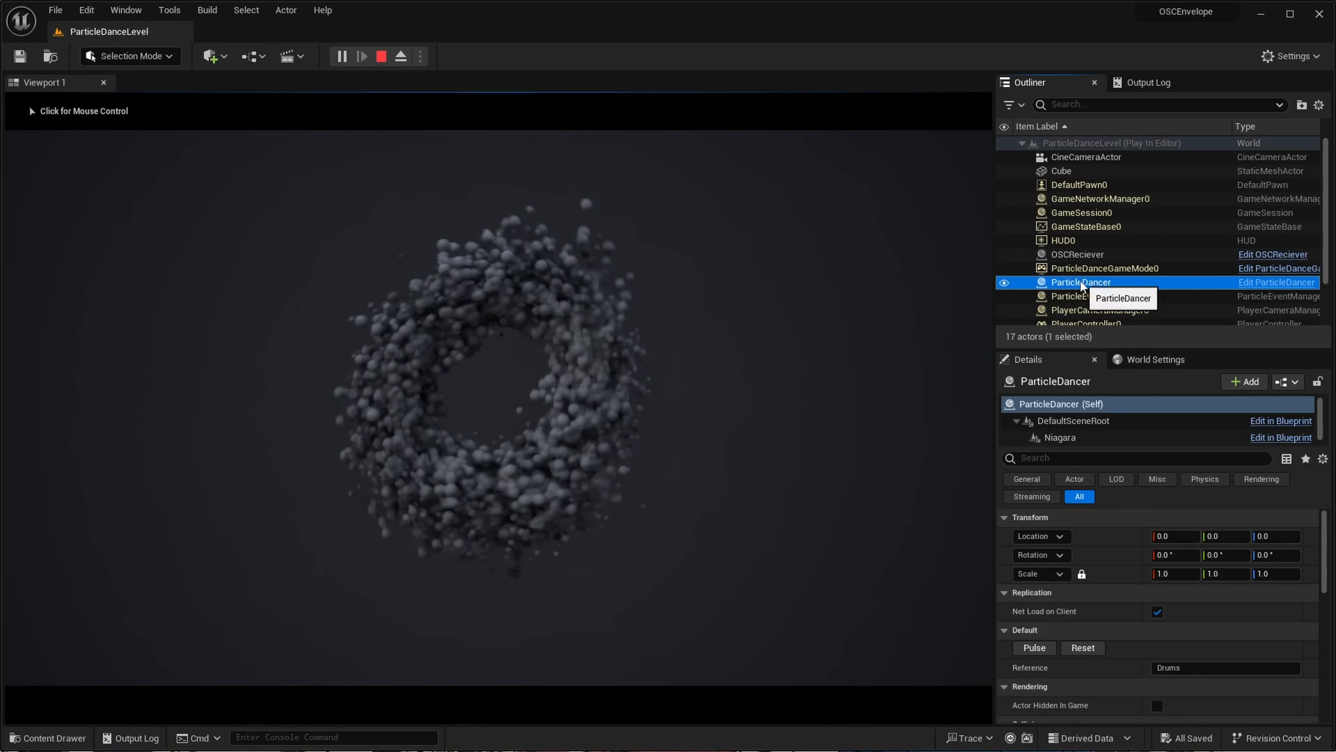
{"action": "left_click", "coordinate": [1031, 648]}
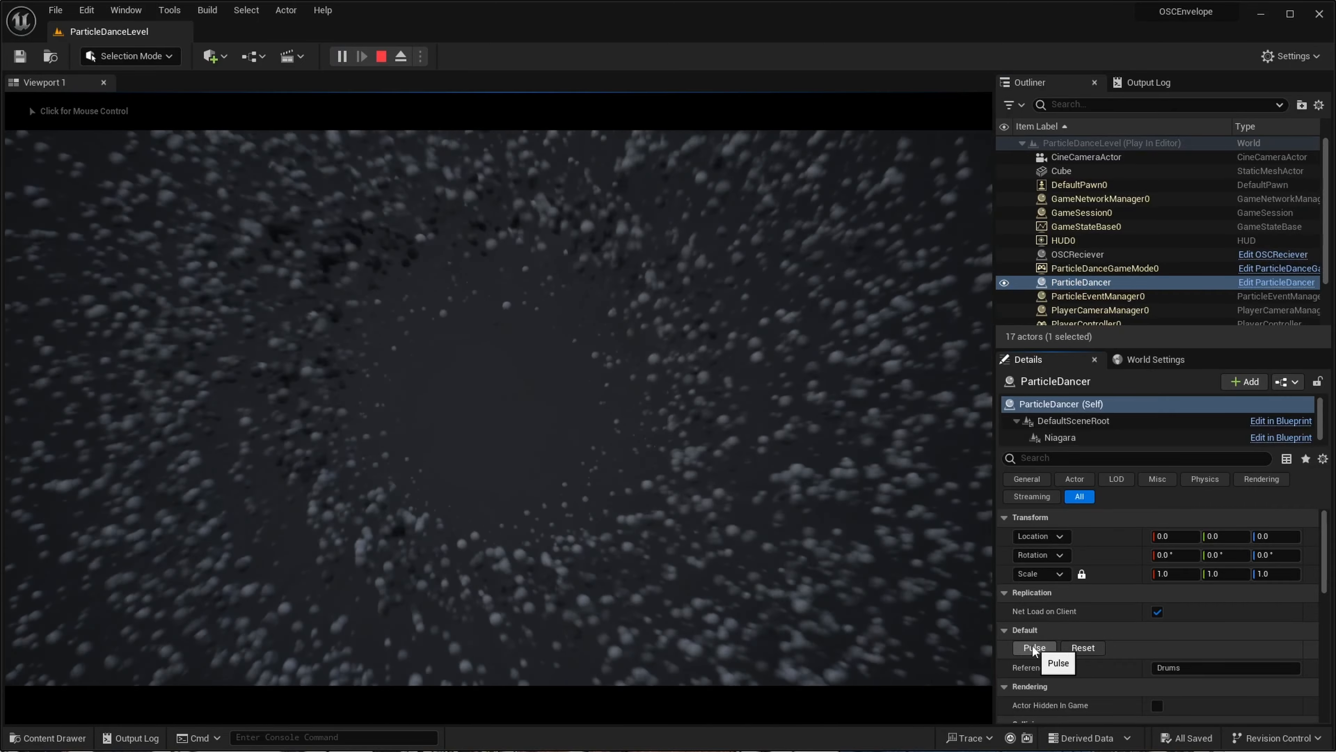
{"action": "left_click", "coordinate": [1096, 648]}
{"action": "left_click", "coordinate": [1050, 649]}
{"action": "left_click", "coordinate": [1086, 649]}
{"action": "left_click", "coordinate": [1048, 650]}
{"action": "left_click", "coordinate": [1039, 650]}
{"action": "left_click", "coordinate": [1037, 650]}
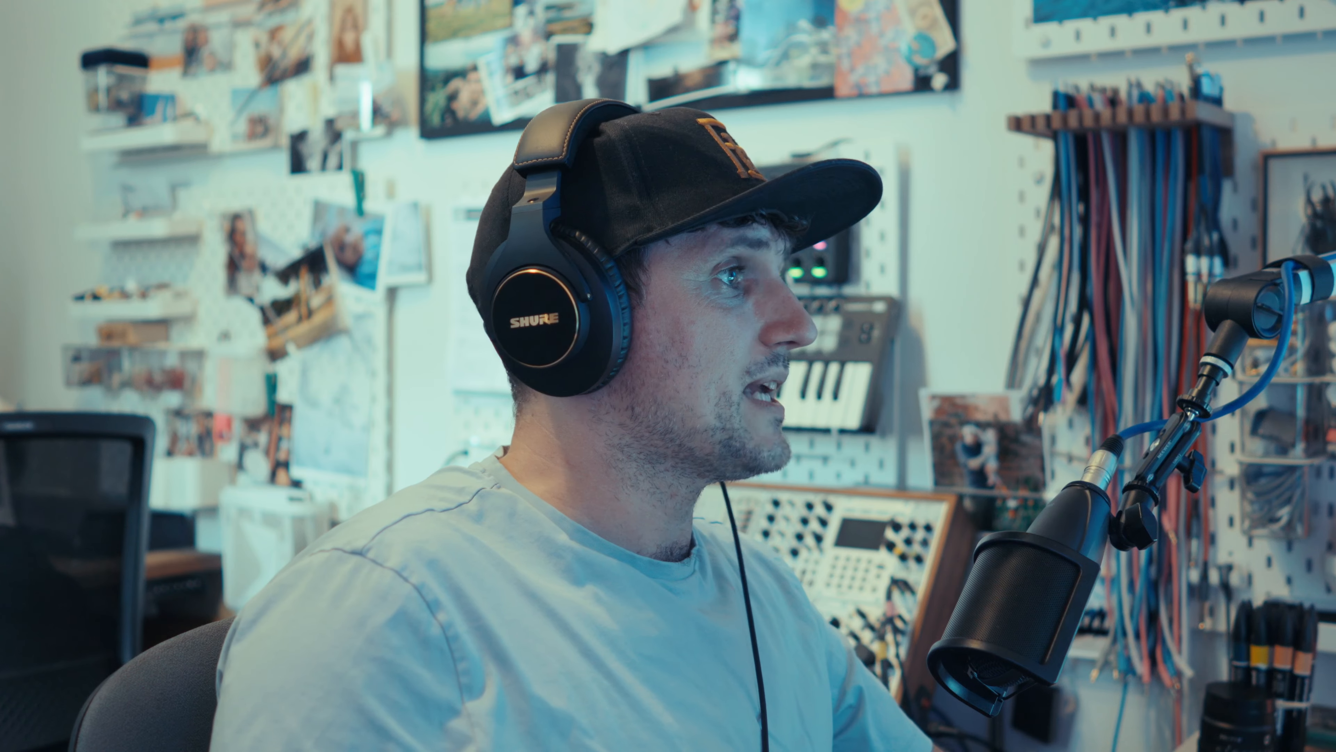